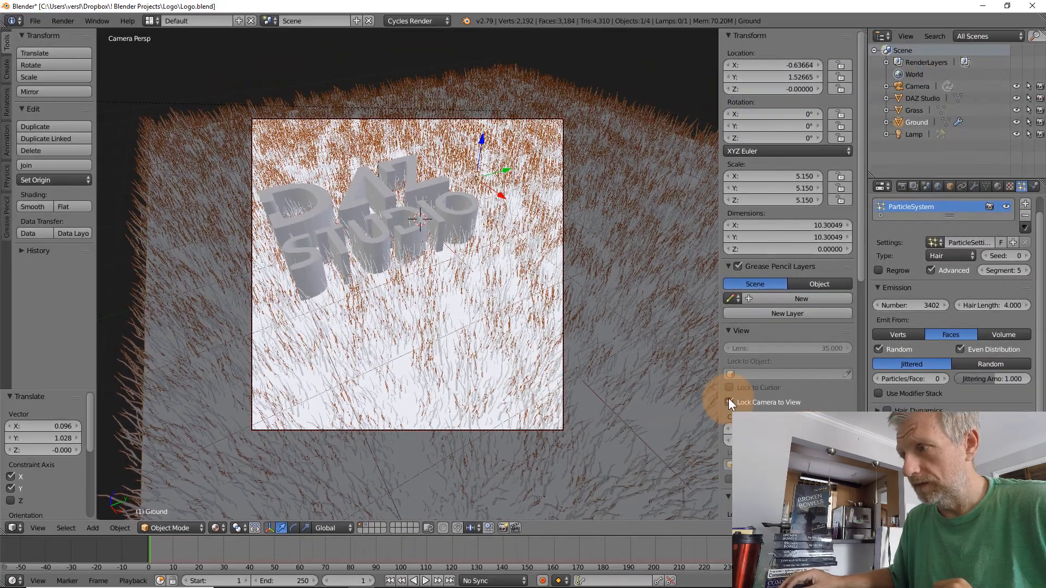
Turn off Lock Camera to View, hide the viewport's properties sidebar and orbit out of the camera view
{"action": "left_click", "coordinate": [932, 388]}
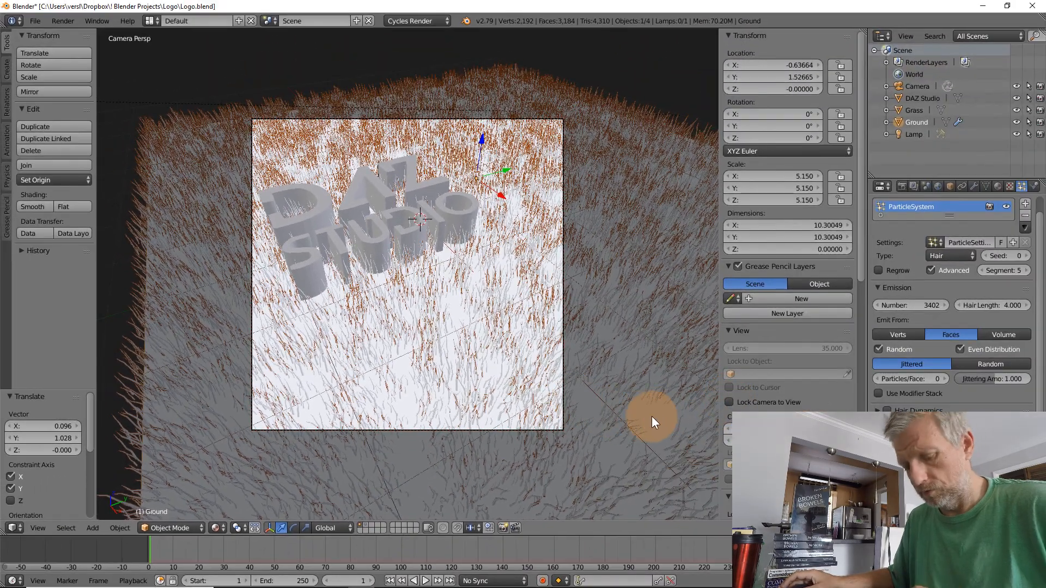
{"action": "key", "text": "n"}
{"action": "mouse_move", "coordinate": [576, 355]}
{"action": "middle_mouse_down"}
{"action": "mouse_move", "coordinate": [540, 333]}
{"action": "mouse_move", "coordinate": [573, 355]}
{"action": "middle_mouse_up"}
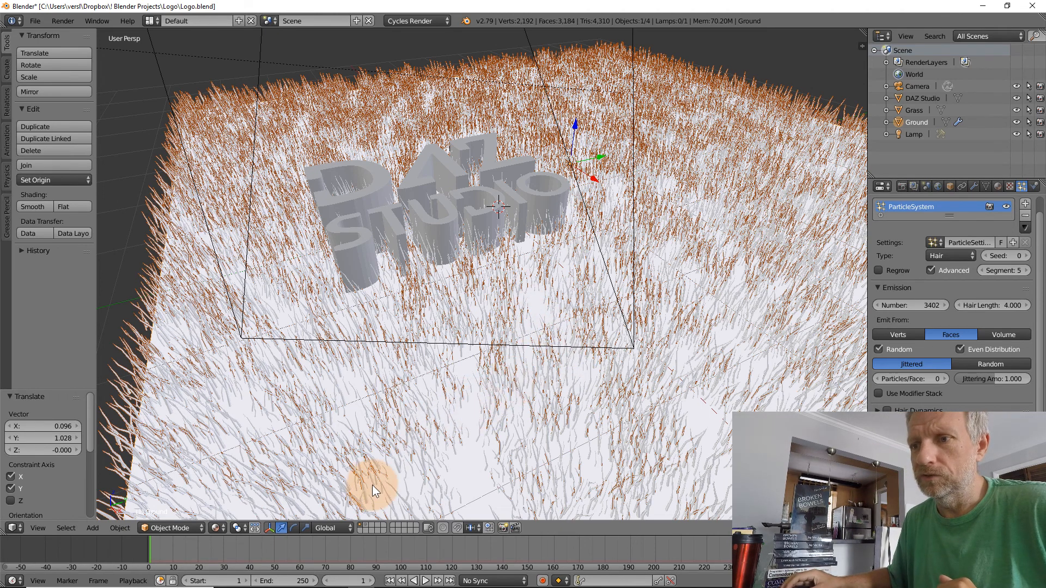
Show only the layer holding the grass clump, select the Grass object and frame it in the 3D view
{"action": "left_click", "coordinate": [365, 524]}
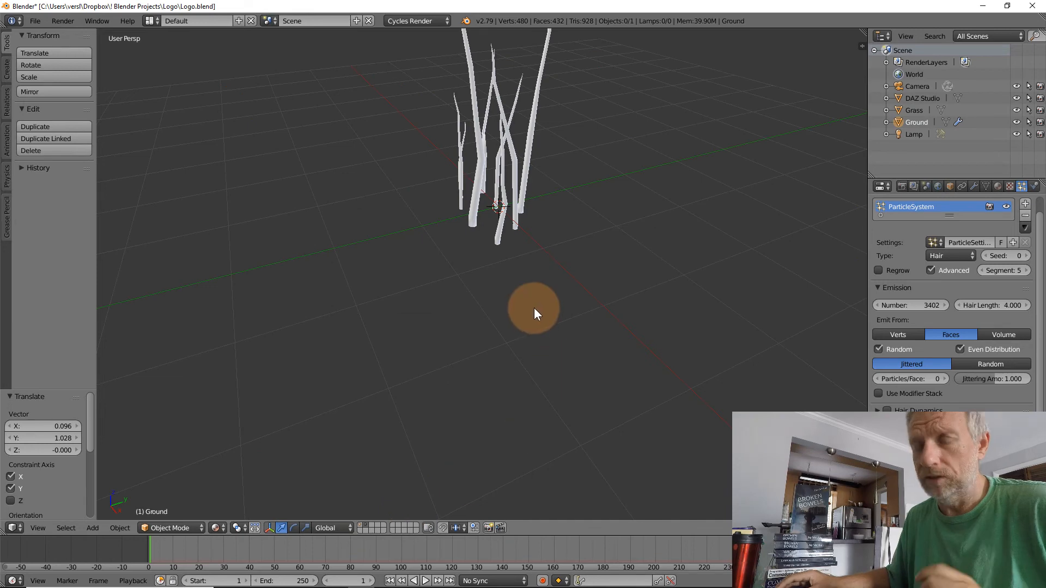
{"action": "right_click", "coordinate": [496, 235]}
{"action": "key", "text": "0"}
{"action": "key", "text": "0"}
{"action": "middle_click_drag", "start_coordinate": [497, 234], "coordinate": [407, 296]}
{"action": "key", "text": "period"}
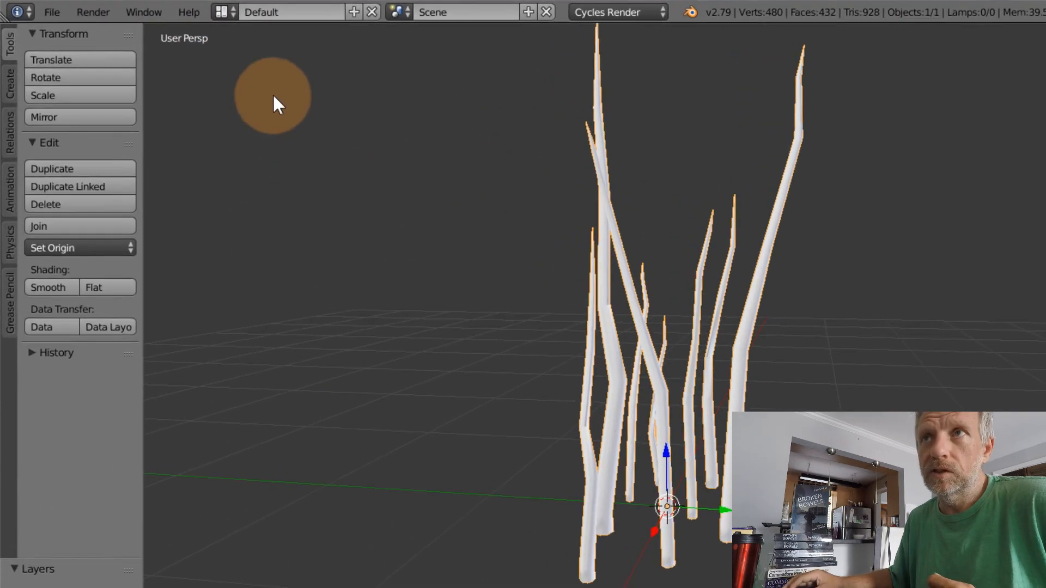
Duplicate the Default screen layout and split its 3D viewport into two side-by-side areas
{"action": "left_click", "coordinate": [231, 11]}
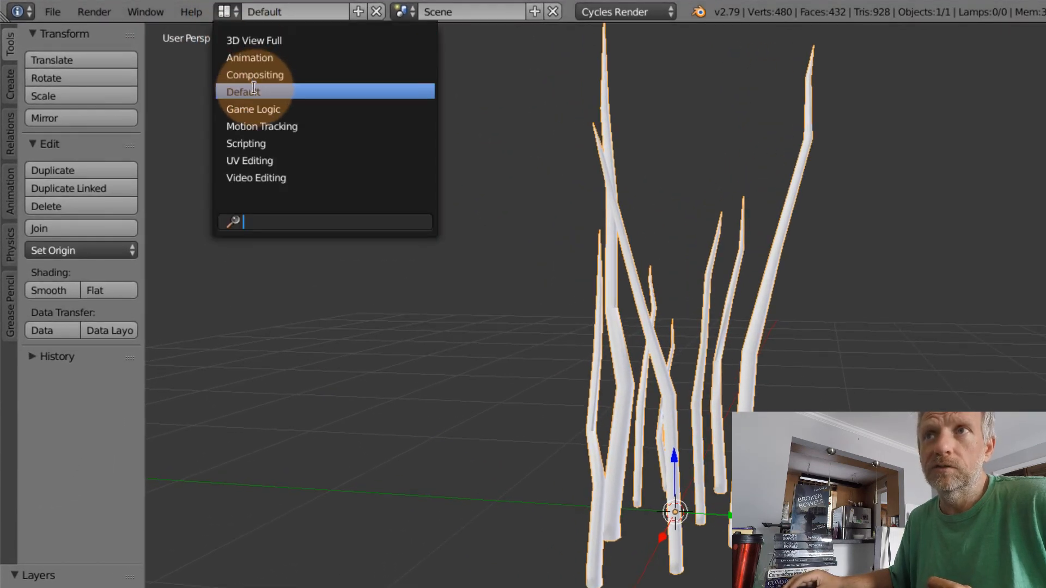
{"action": "left_click", "coordinate": [358, 15]}
{"action": "left_click", "coordinate": [358, 12]}
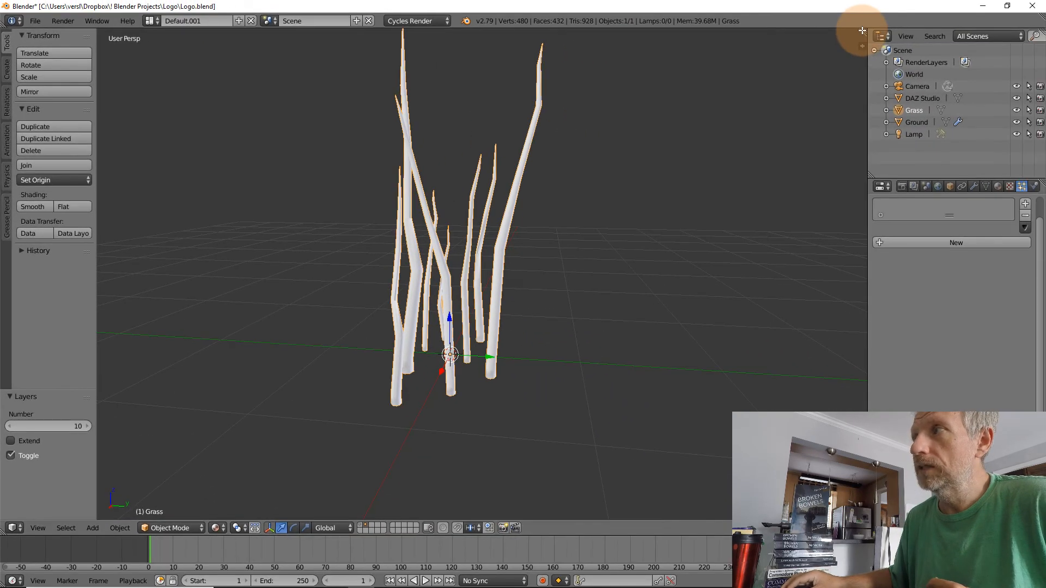
{"action": "left_click_drag", "start_coordinate": [861, 31], "coordinate": [399, 17]}
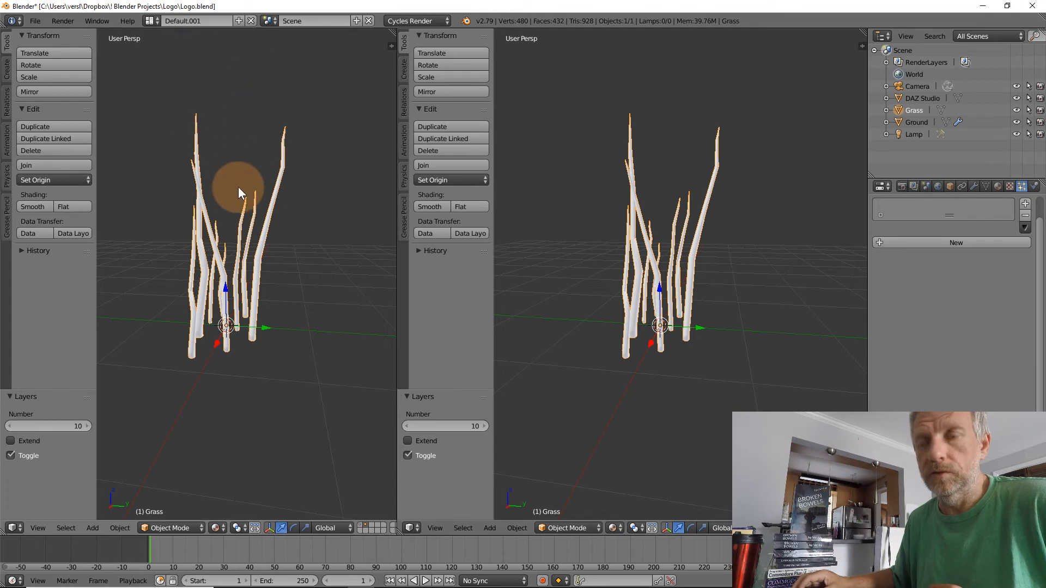
Change the first viewport area to the Node Editor and hide its properties sidebar
{"action": "left_click", "coordinate": [14, 527]}
{"action": "left_click", "coordinate": [64, 397]}
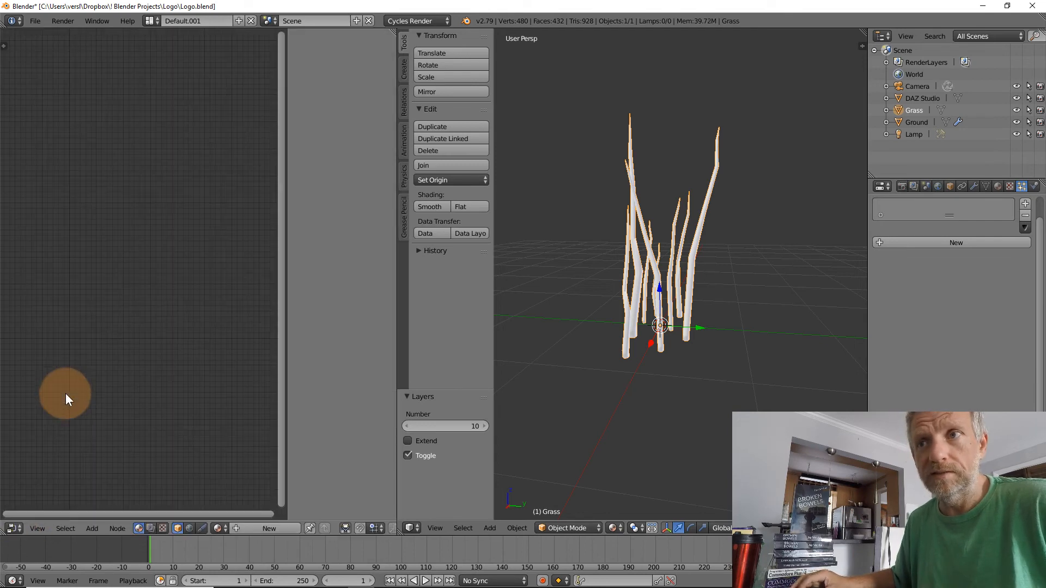
{"action": "key", "text": "n"}
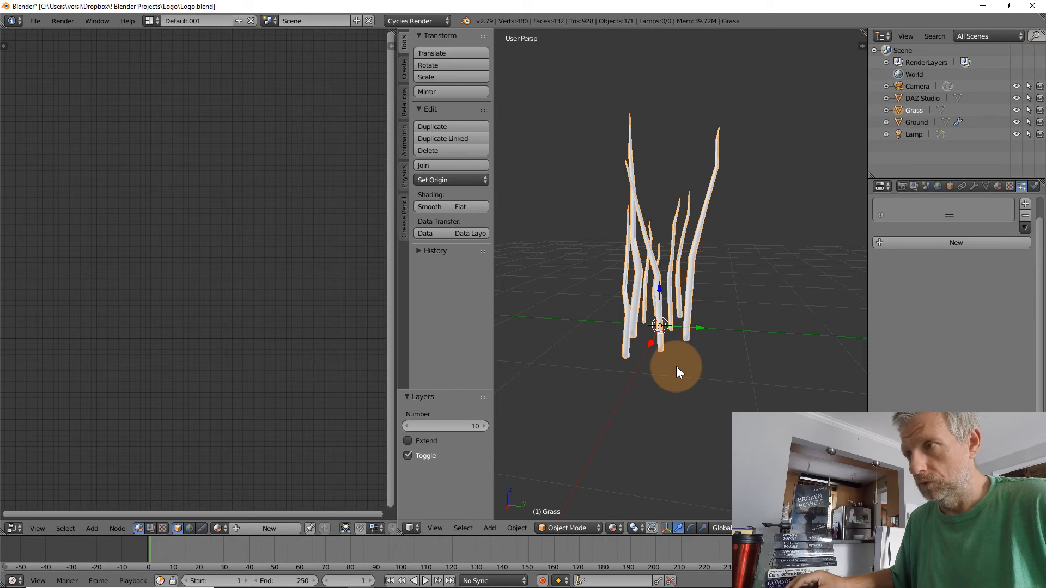
Hide the remaining 3D viewport's tool shelf and widen the Node Editor area slightly
{"action": "key", "text": "n"}
{"action": "key", "text": "n"}
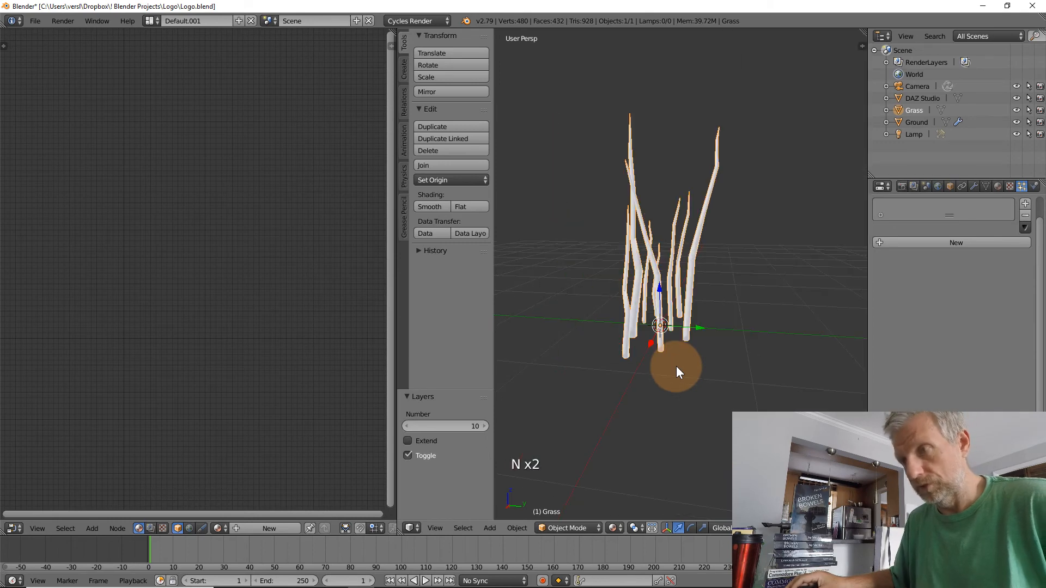
{"action": "key", "text": "t"}
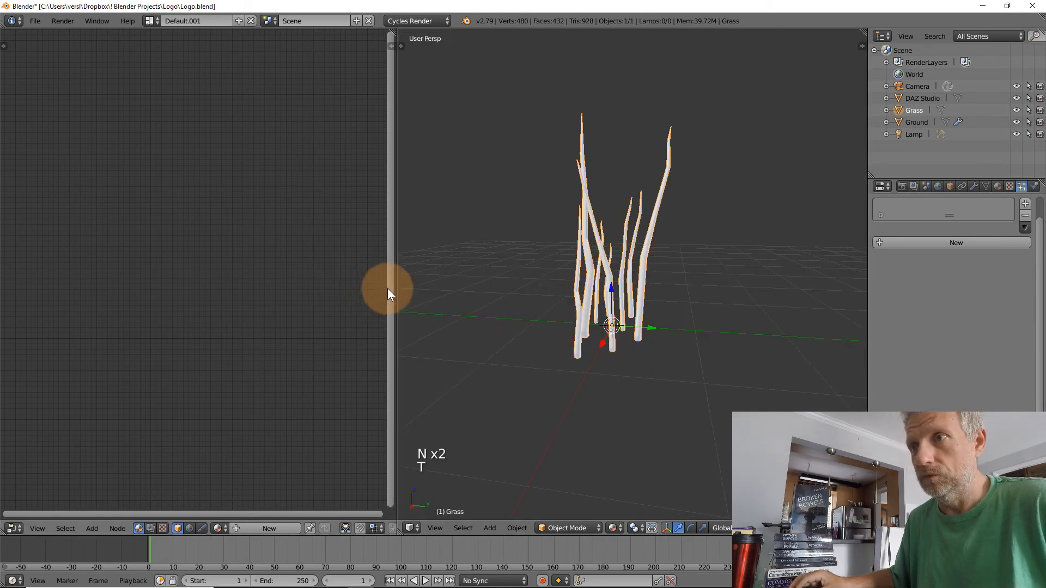
{"action": "left_click_drag", "start_coordinate": [391, 280], "coordinate": [447, 275]}
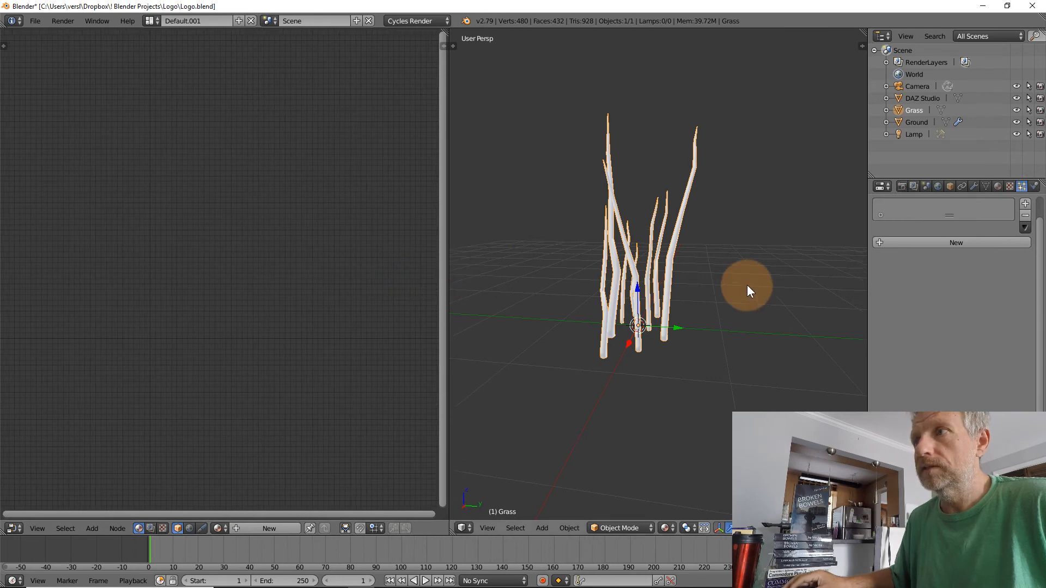
Rename the new screen layout to "Nodes"
{"action": "left_click", "coordinate": [219, 25]}
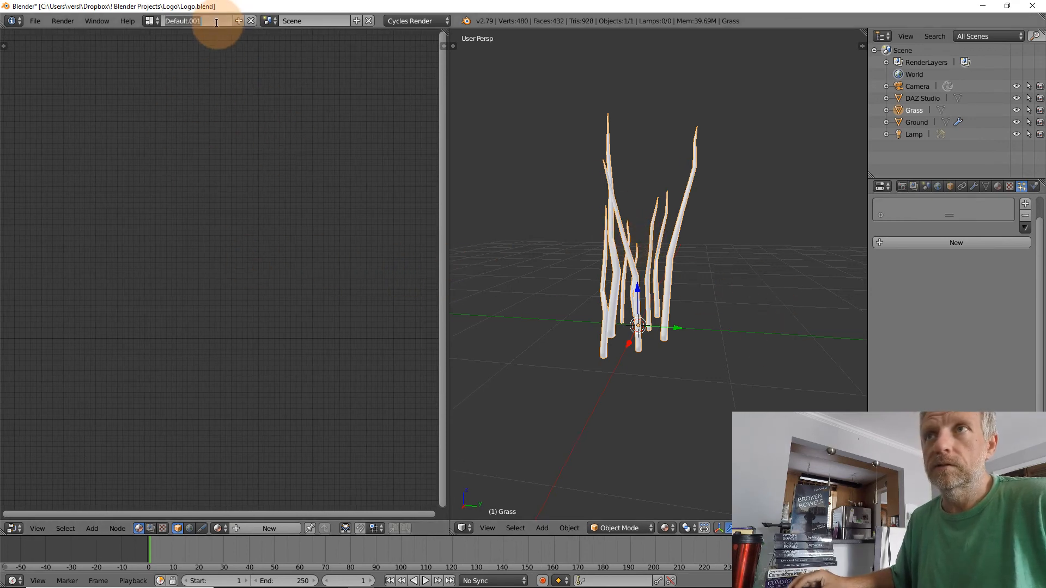
{"action": "type", "text": "Node"}
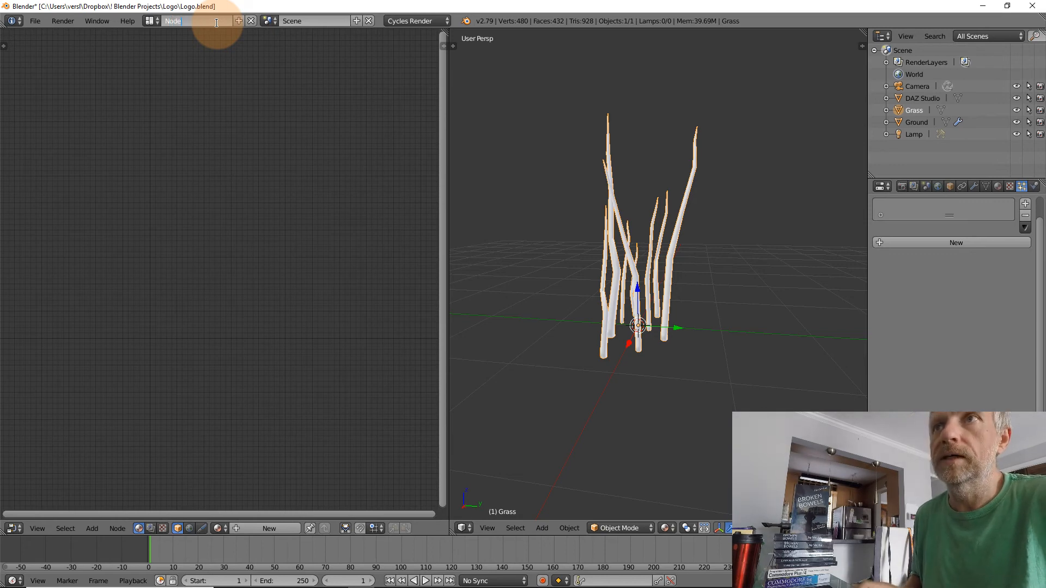
{"action": "type", "text": "s"}
{"action": "key", "text": "Return"}
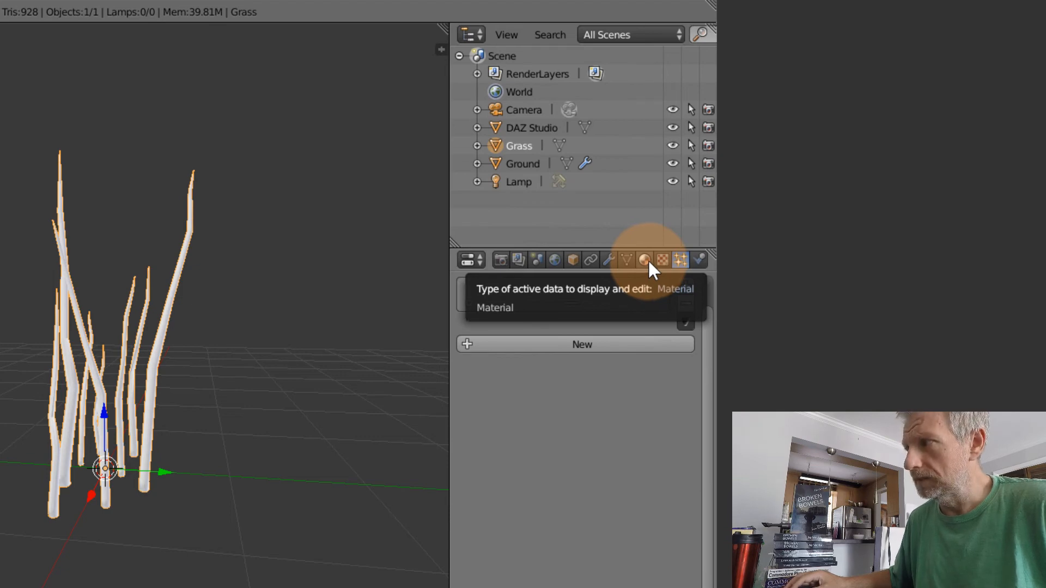
Create a new material on the Grass object and name it "Grass"
{"action": "left_click", "coordinate": [647, 261]}
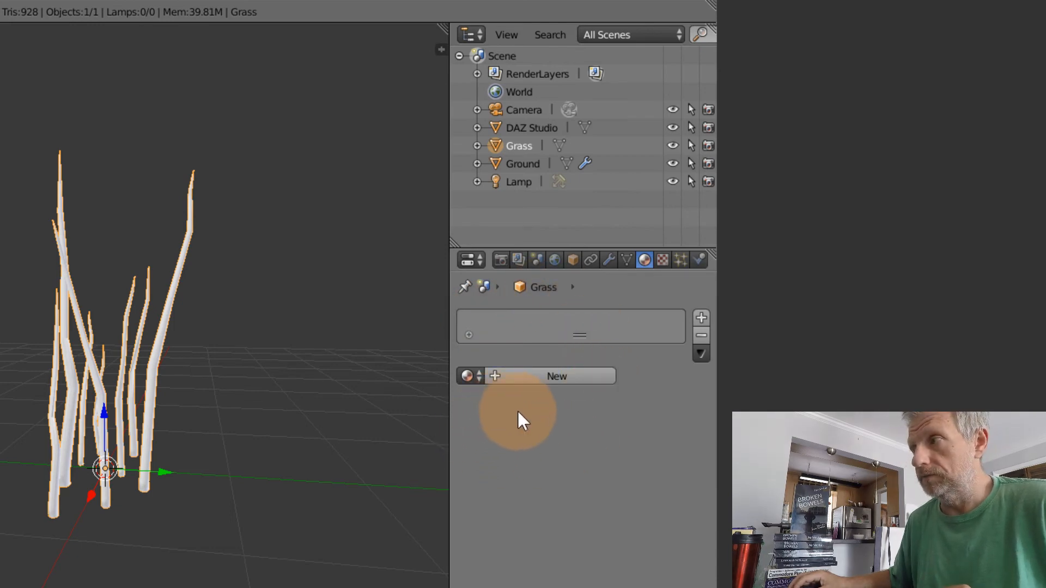
{"action": "left_click", "coordinate": [582, 374]}
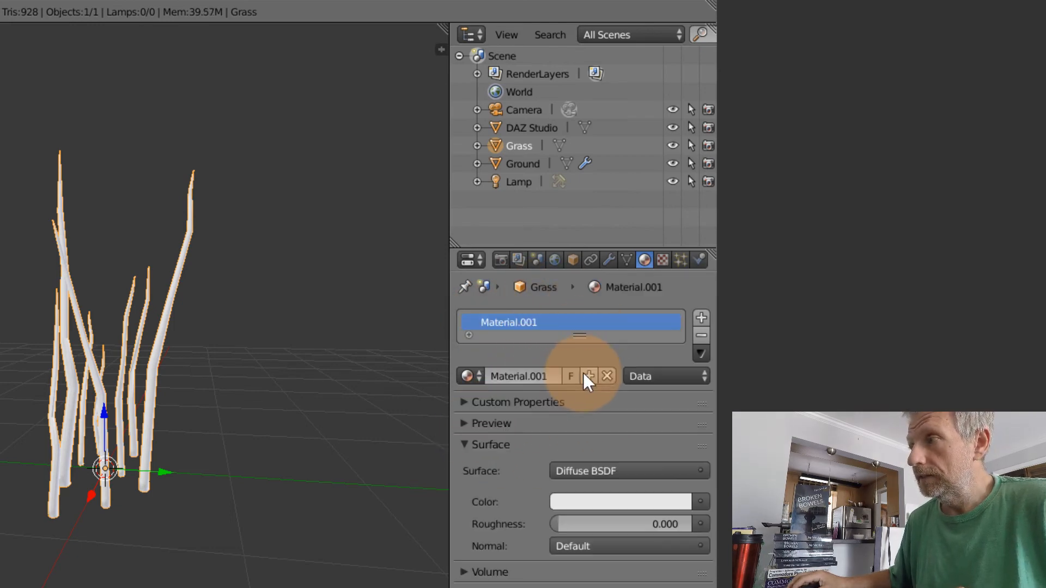
{"action": "double_click", "coordinate": [531, 375]}
{"action": "double_click", "coordinate": [533, 377]}
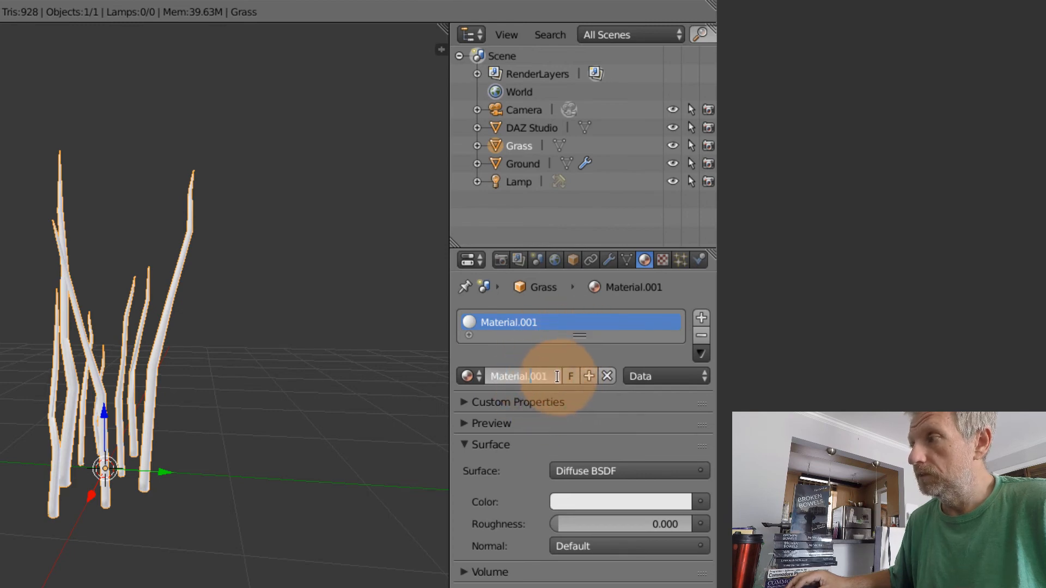
{"action": "left_click_drag", "start_coordinate": [556, 376], "coordinate": [461, 353]}
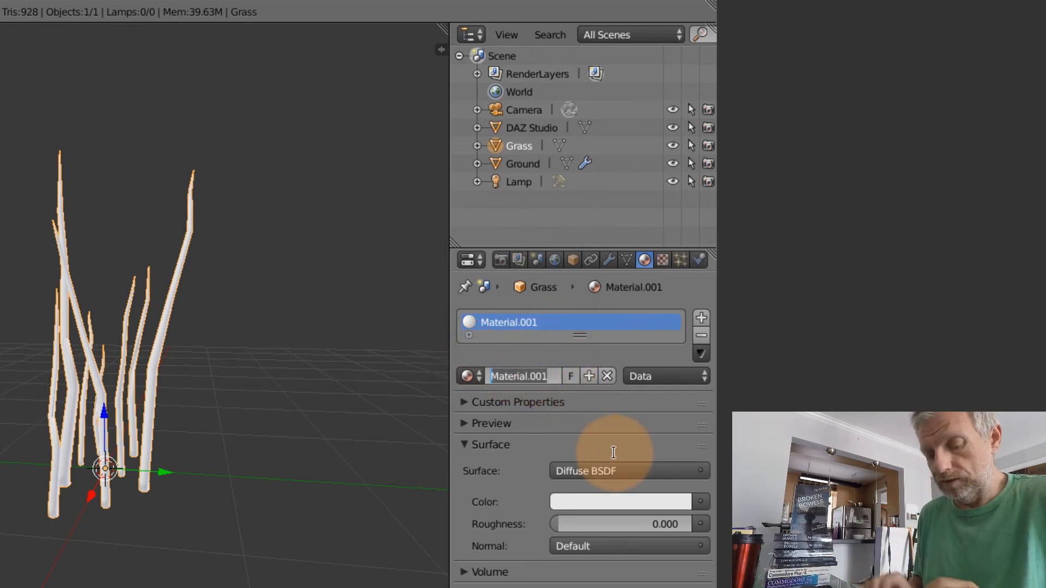
{"action": "type", "text": "Grass"}
{"action": "key", "text": "Return"}
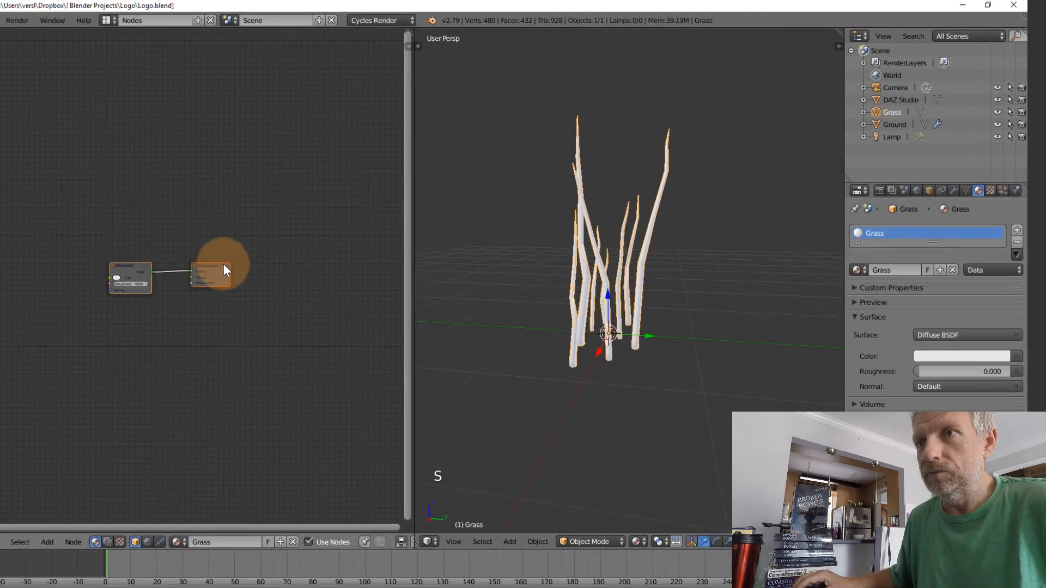
Set the Diffuse BSDF node's color in the Grass material to a slightly darkened grass green
{"action": "scroll", "coordinate": [218, 268], "scroll_direction": "up", "scroll_amount": 4}
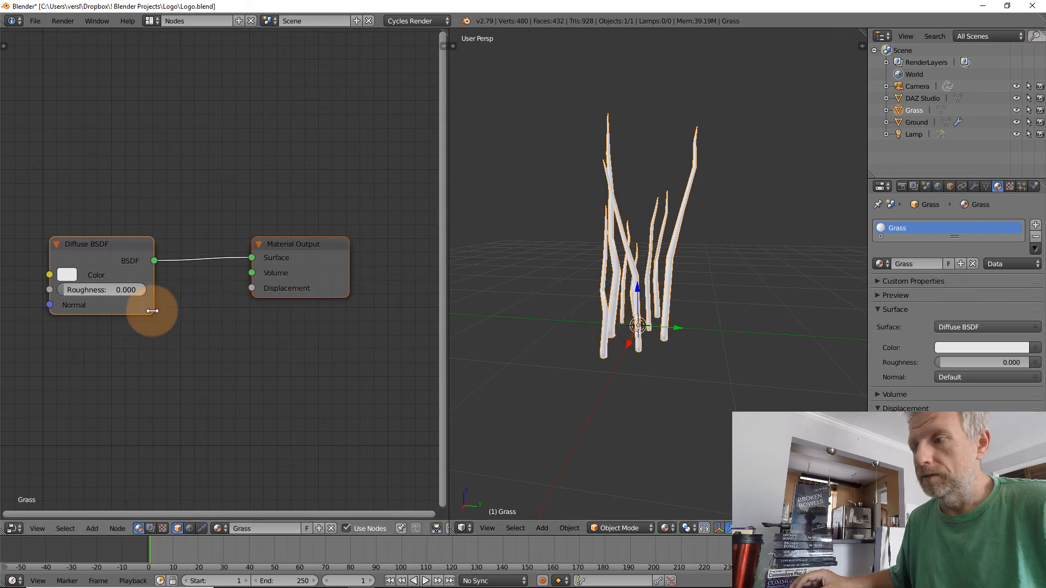
{"action": "left_click", "coordinate": [67, 274]}
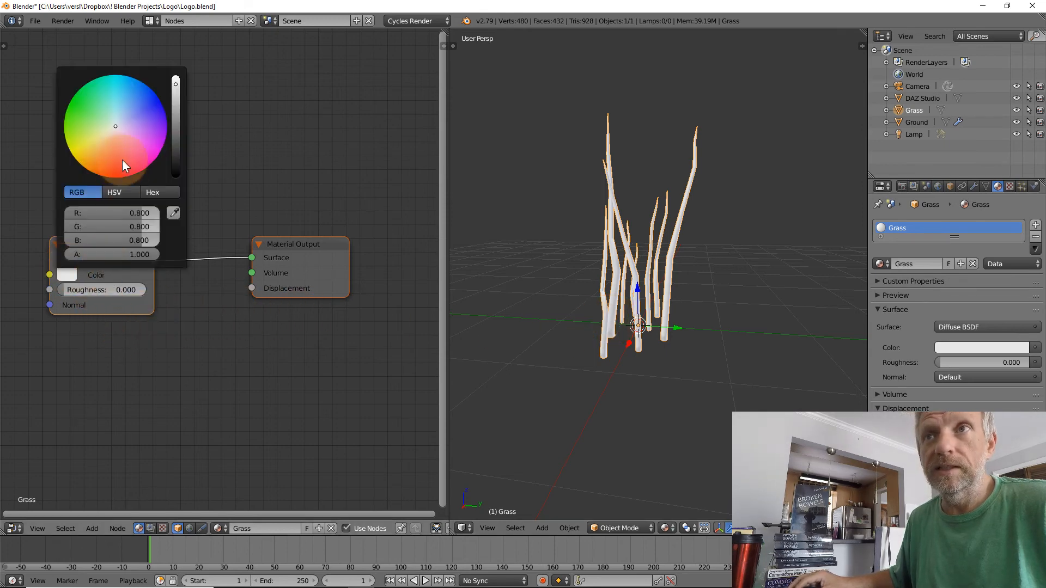
{"action": "left_click_drag", "start_coordinate": [106, 123], "coordinate": [79, 124]}
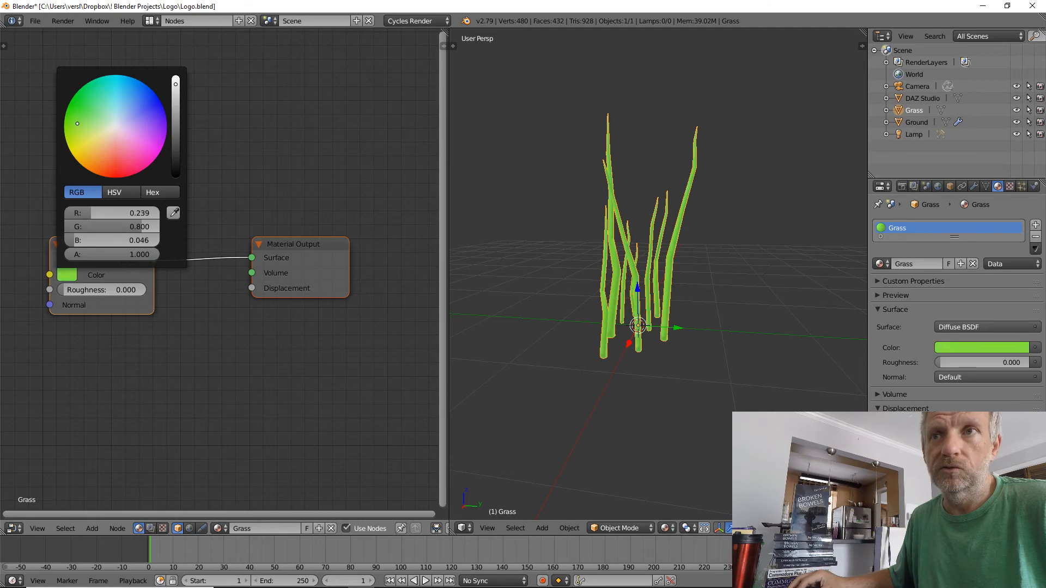
{"action": "left_click_drag", "start_coordinate": [172, 84], "coordinate": [167, 109]}
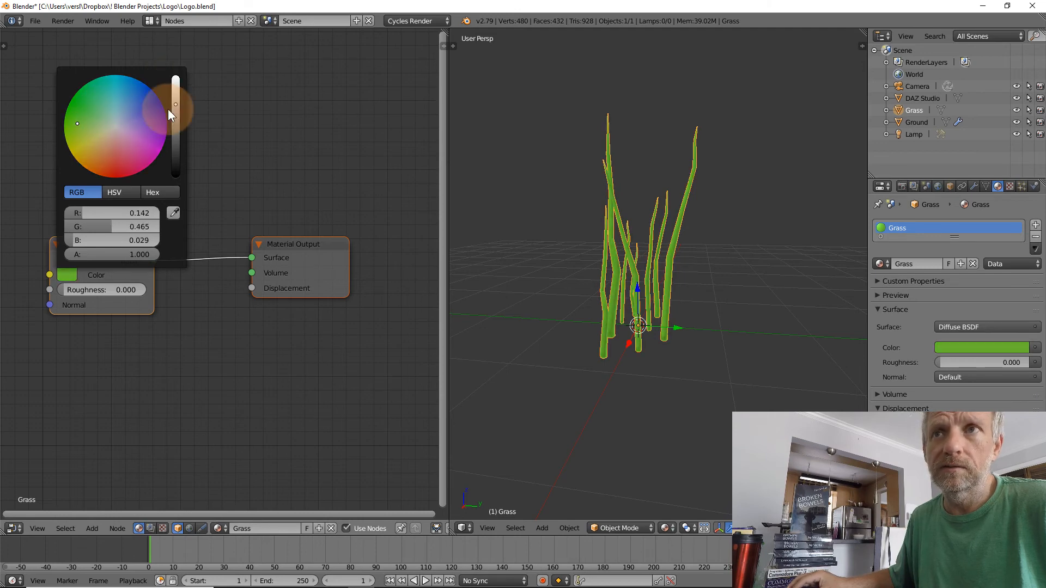
{"action": "left_click_drag", "start_coordinate": [76, 123], "coordinate": [83, 115]}
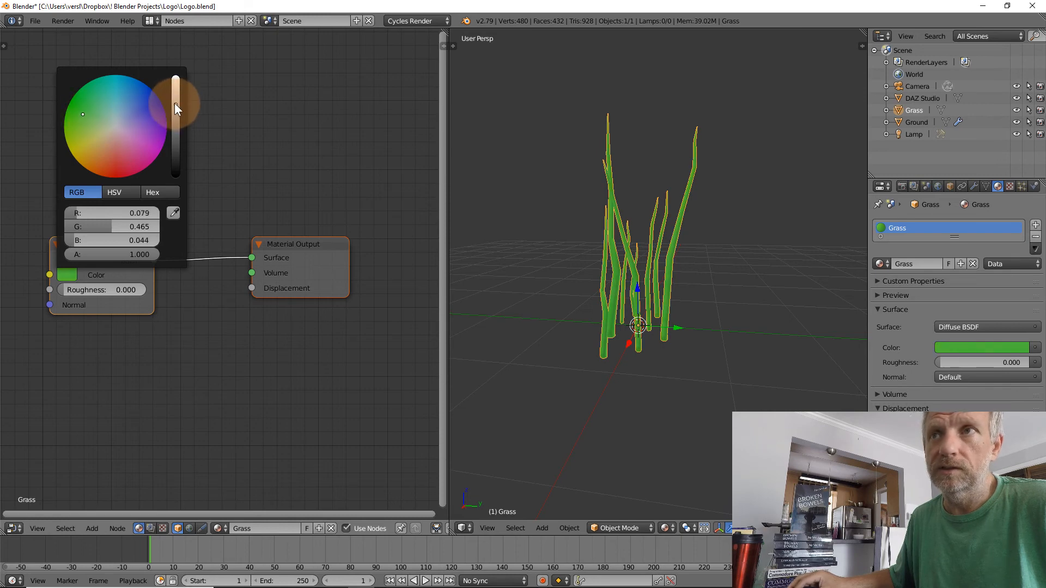
{"action": "left_click", "coordinate": [174, 103]}
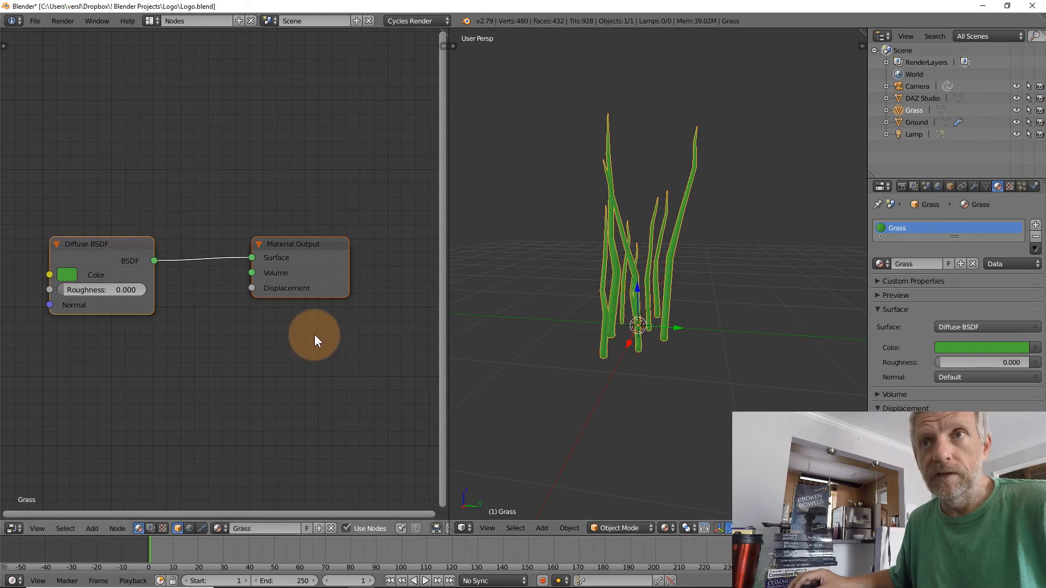
Add a Glossy BSDF shader node and place it directly below the Diffuse BSDF node
{"action": "left_click_drag", "start_coordinate": [109, 240], "coordinate": [103, 236]}
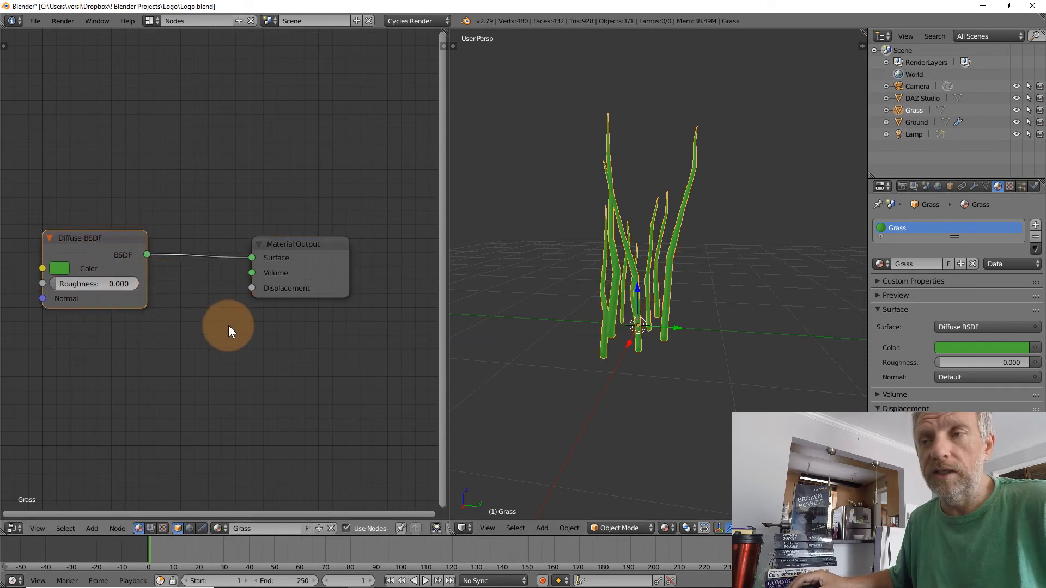
{"action": "middle_click_drag", "start_coordinate": [228, 325], "coordinate": [235, 247]}
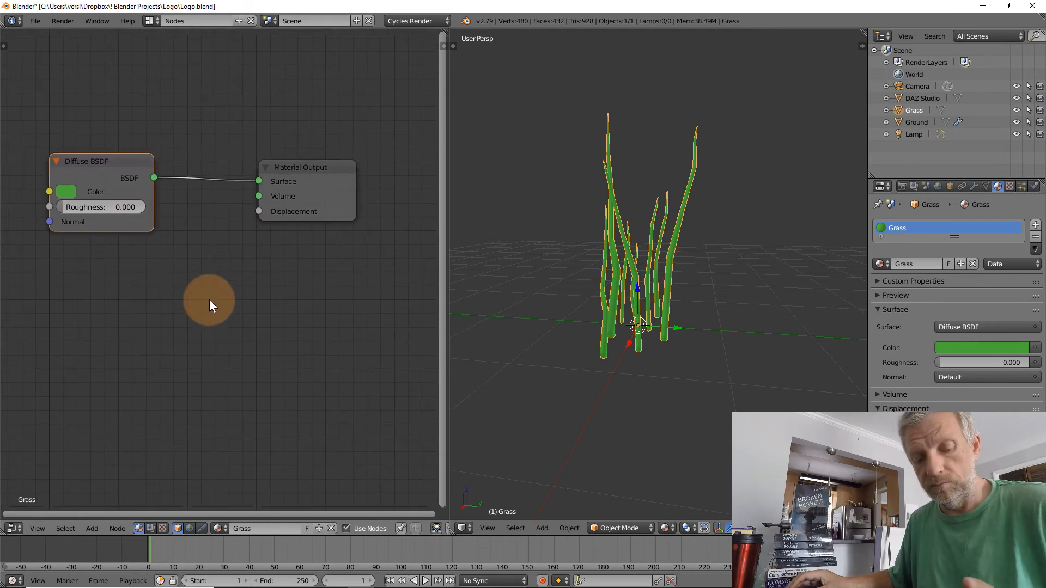
{"action": "key", "text": "shift+a"}
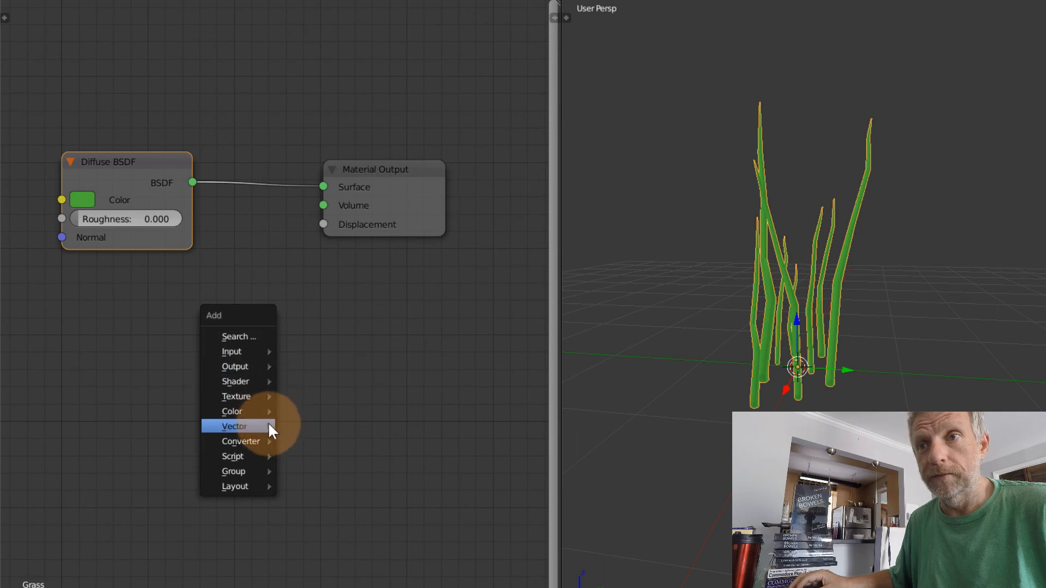
{"action": "mouse_move", "coordinate": [260, 381]}
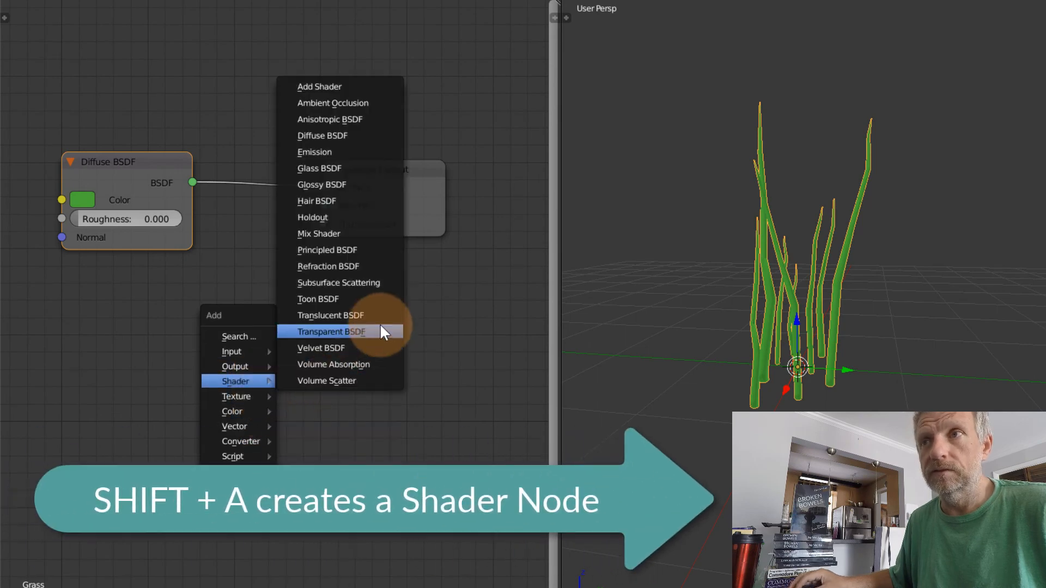
{"action": "left_click", "coordinate": [358, 176]}
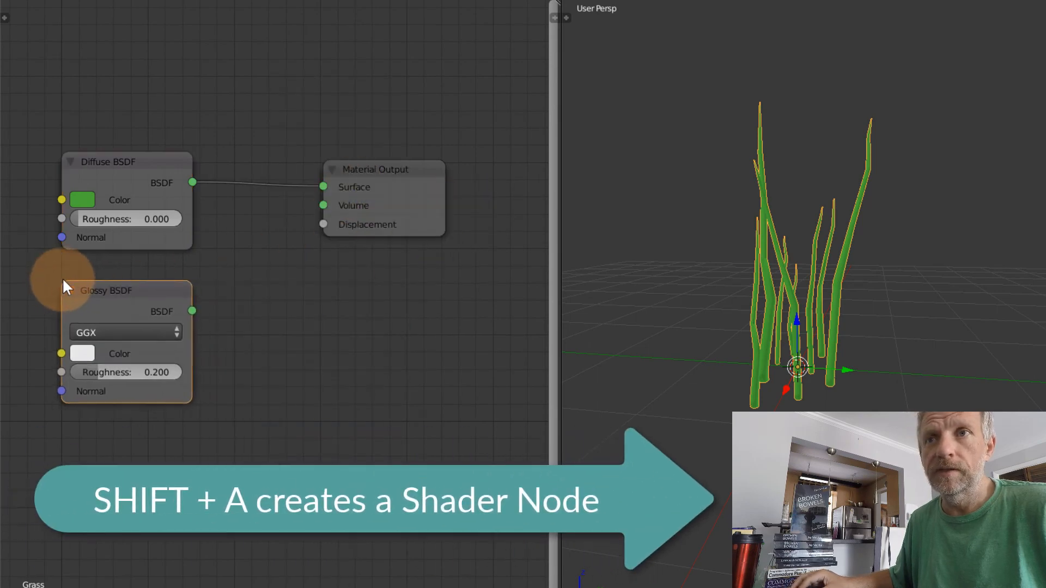
{"action": "left_click", "coordinate": [67, 279]}
Set the Glossy BSDF node's color to a warm yellow
{"action": "left_click", "coordinate": [88, 352]}
{"action": "left_click", "coordinate": [120, 185]}
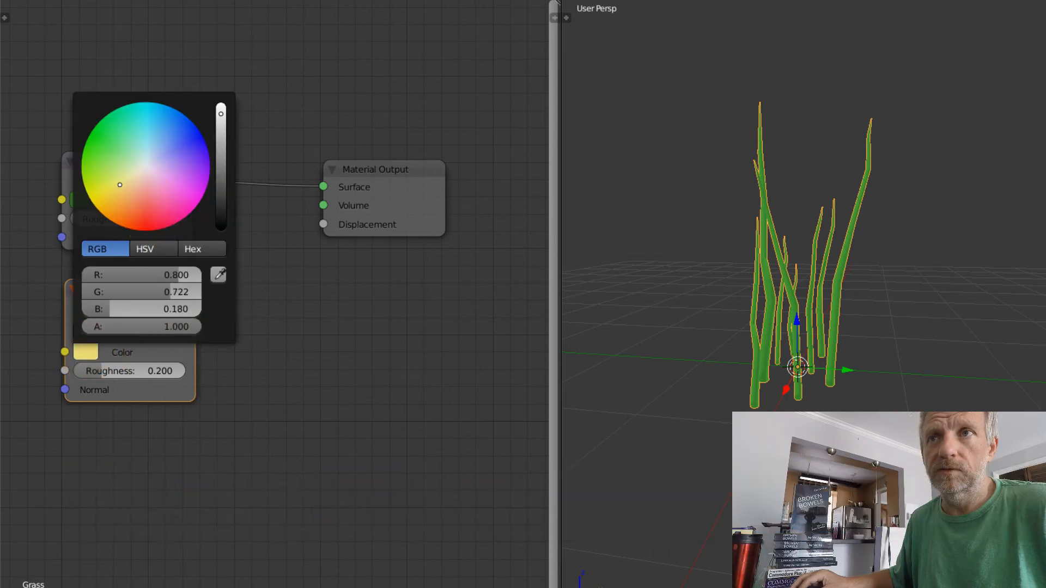
{"action": "left_click_drag", "start_coordinate": [120, 184], "coordinate": [115, 189]}
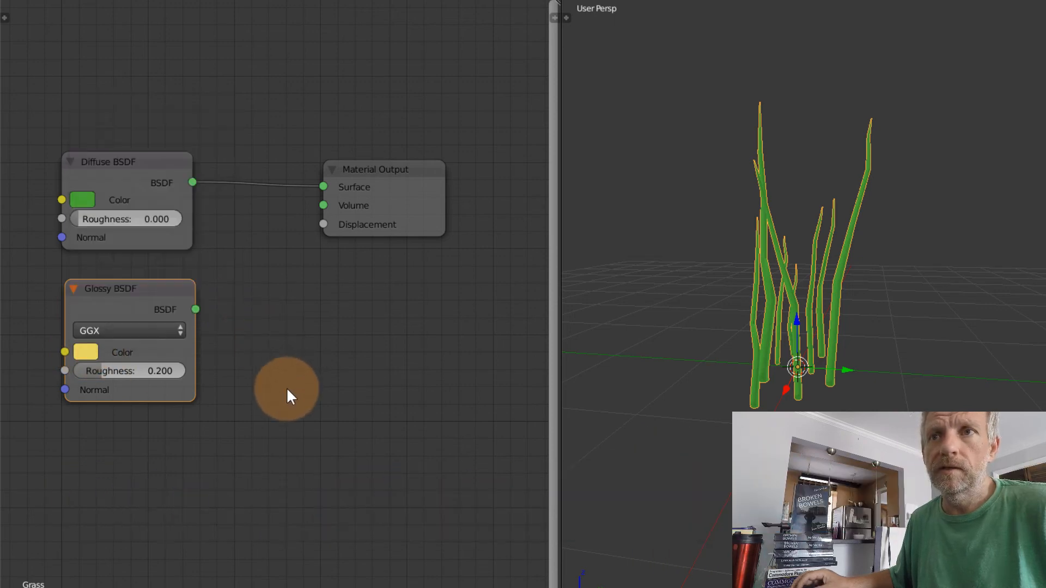
Insert a Mix Shader node between the Diffuse BSDF and Material Output, and connect the Glossy BSDF to its second Shader input
{"action": "key", "text": "shift+a"}
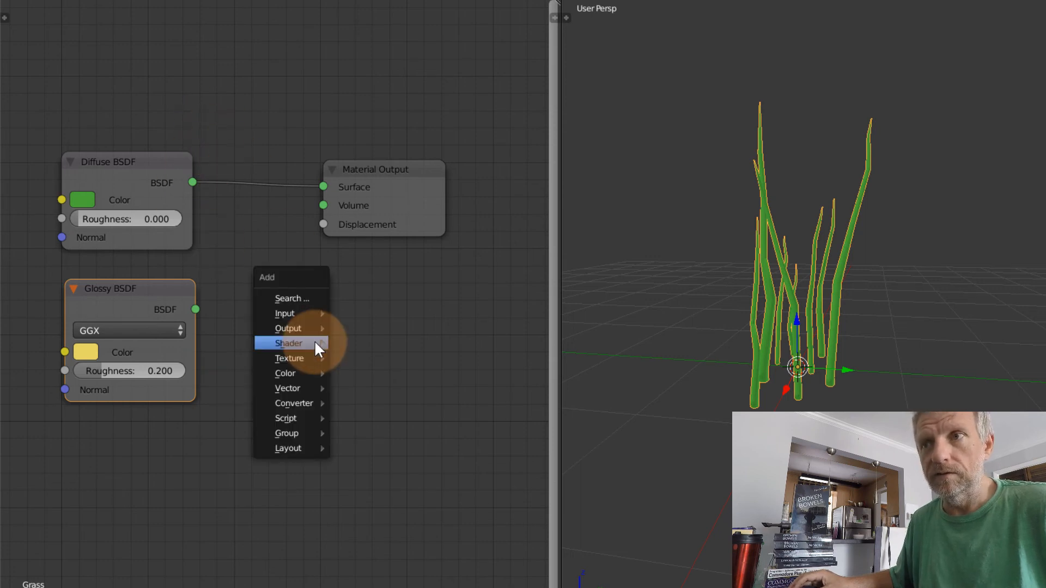
{"action": "mouse_move", "coordinate": [315, 343]}
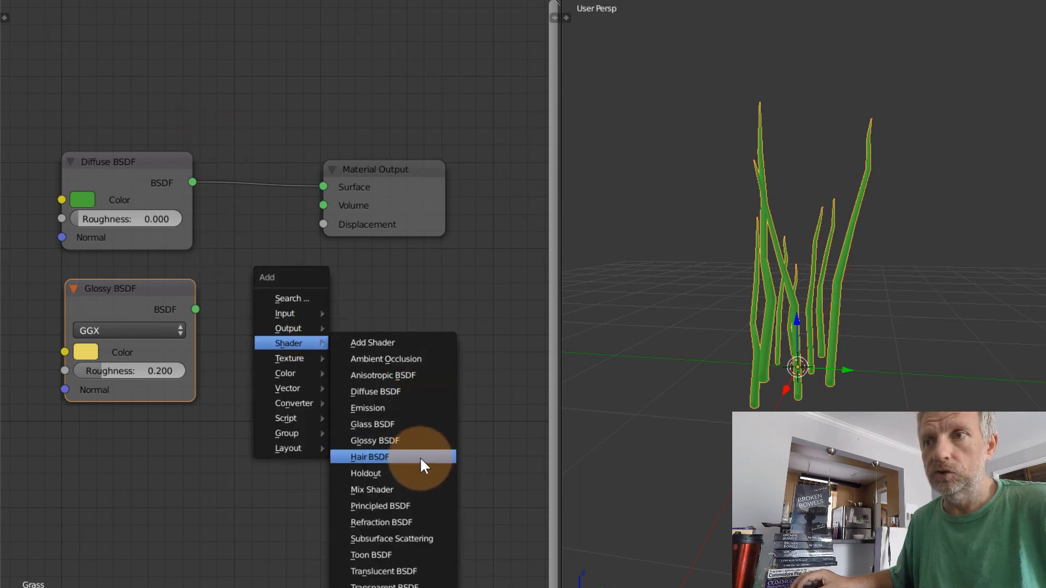
{"action": "left_click", "coordinate": [433, 491]}
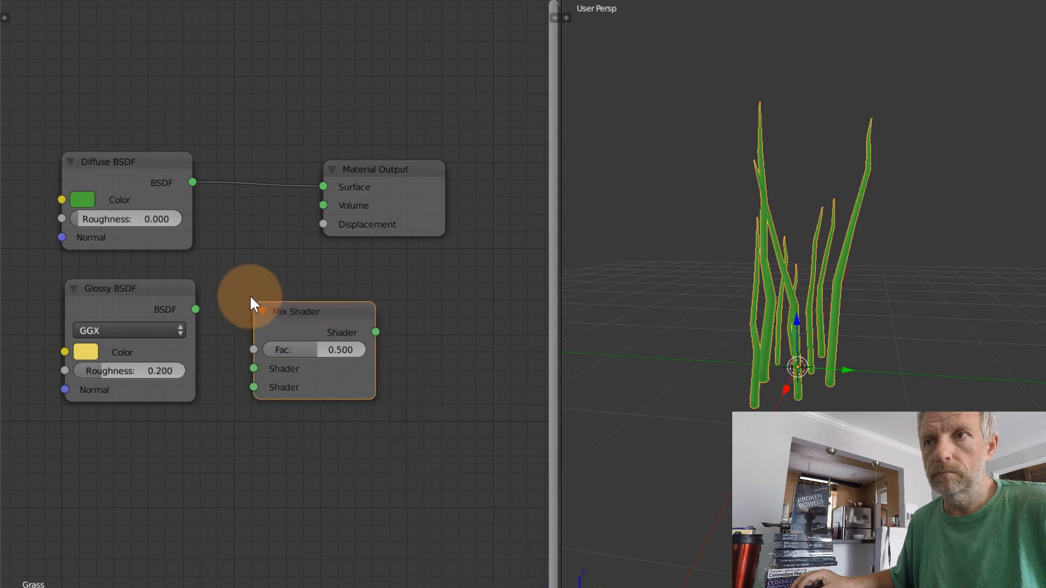
{"action": "left_click", "coordinate": [235, 275]}
{"action": "left_click_drag", "start_coordinate": [237, 284], "coordinate": [208, 120]}
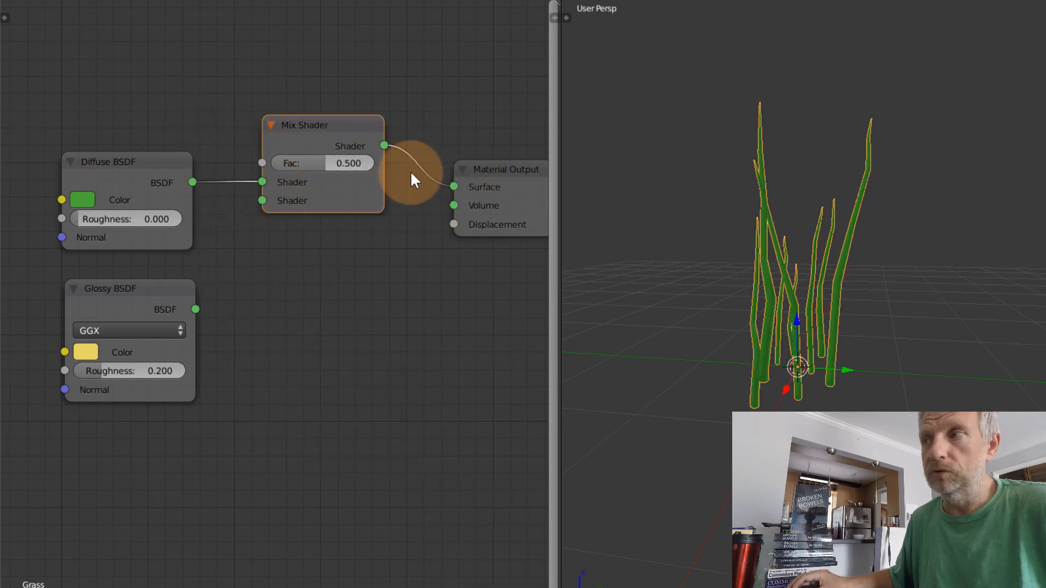
{"action": "left_click_drag", "start_coordinate": [189, 306], "coordinate": [262, 200]}
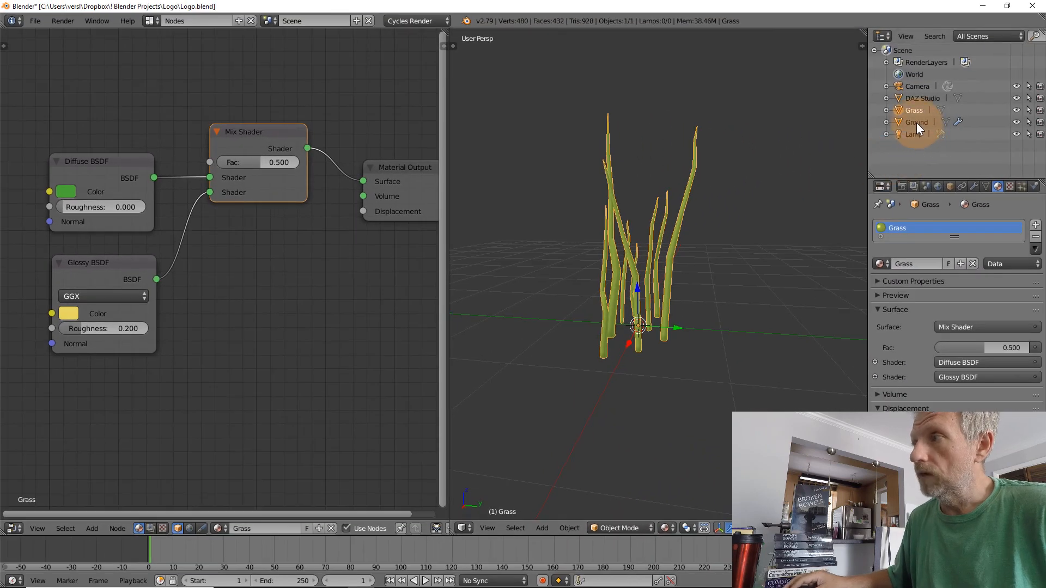
Select the Ground object and leave local view to show the whole scene from a higher angle
{"action": "left_click", "coordinate": [917, 123]}
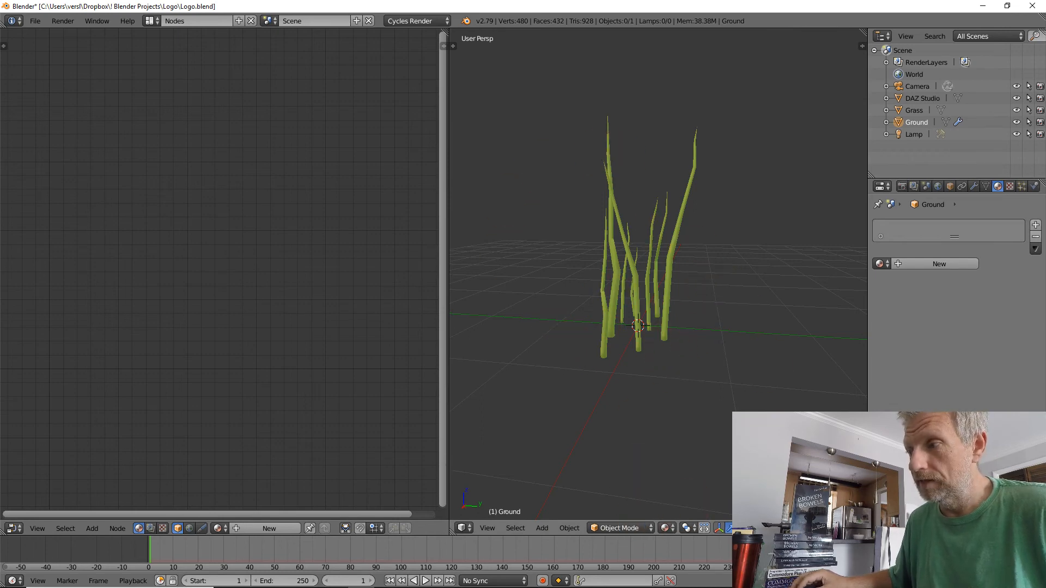
{"action": "left_click", "coordinate": [820, 525]}
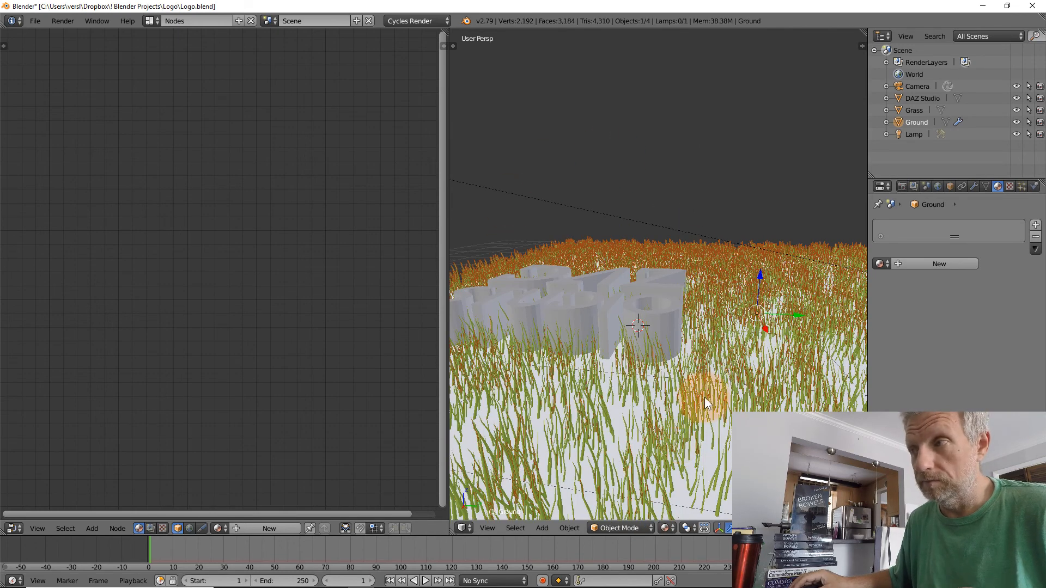
{"action": "middle_click_drag", "start_coordinate": [704, 397], "coordinate": [691, 447]}
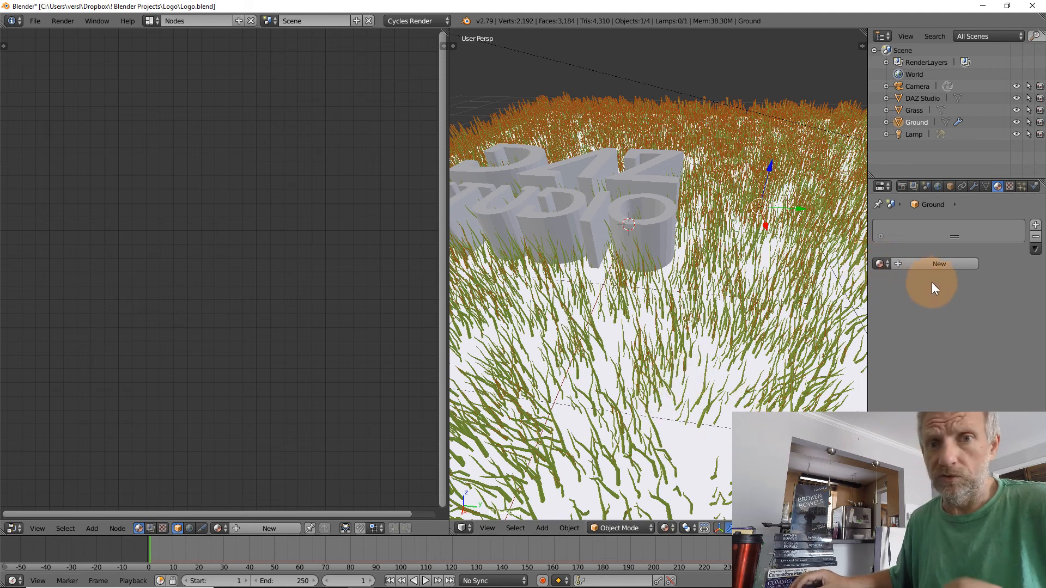
Create a new material on the Ground object and name it "Ground"
{"action": "left_click", "coordinate": [939, 265]}
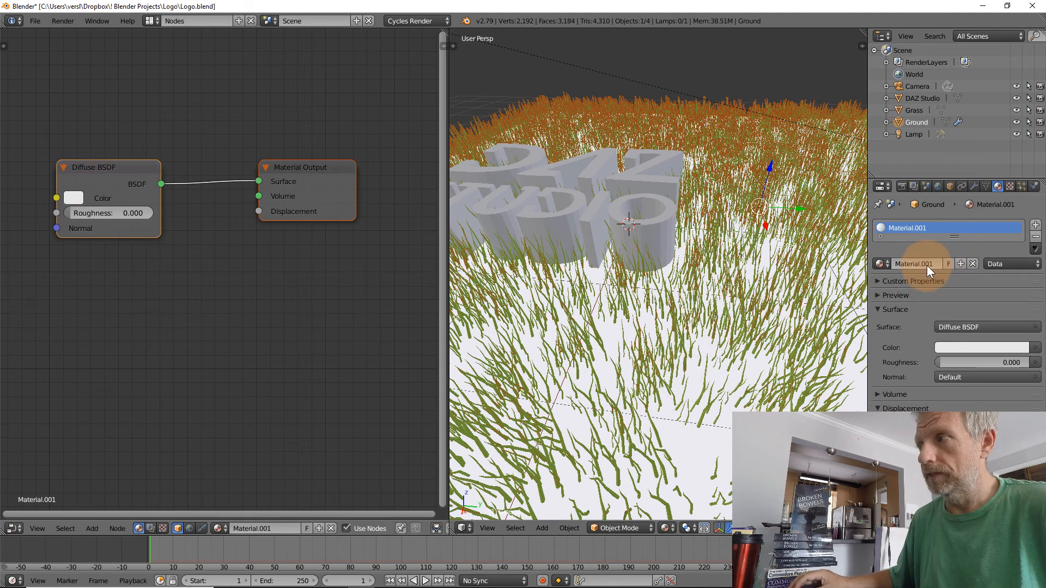
{"action": "left_click", "coordinate": [921, 264]}
{"action": "type", "text": "G"}
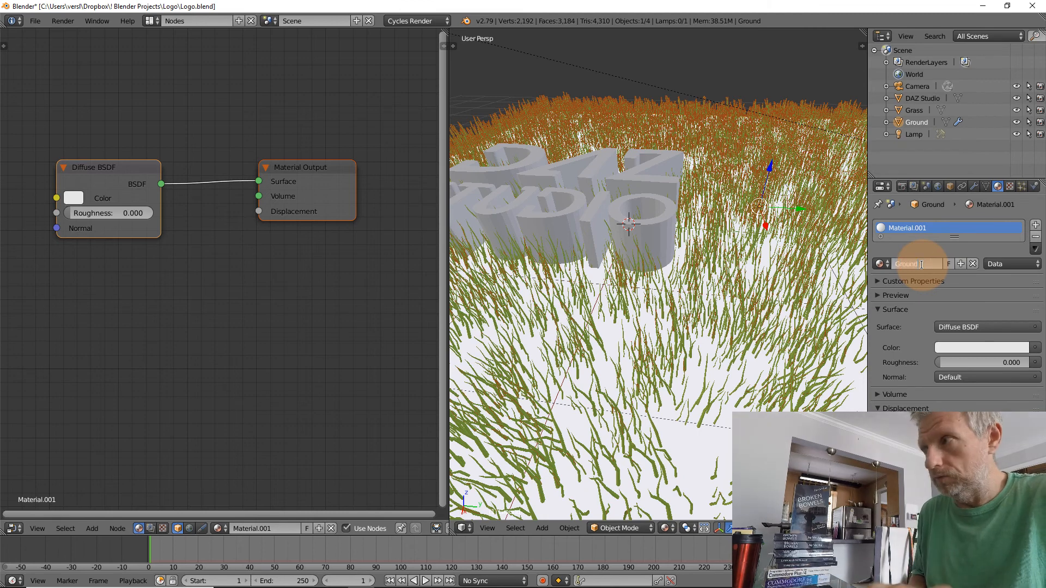
{"action": "type", "text": "round"}
{"action": "key", "text": "Return"}
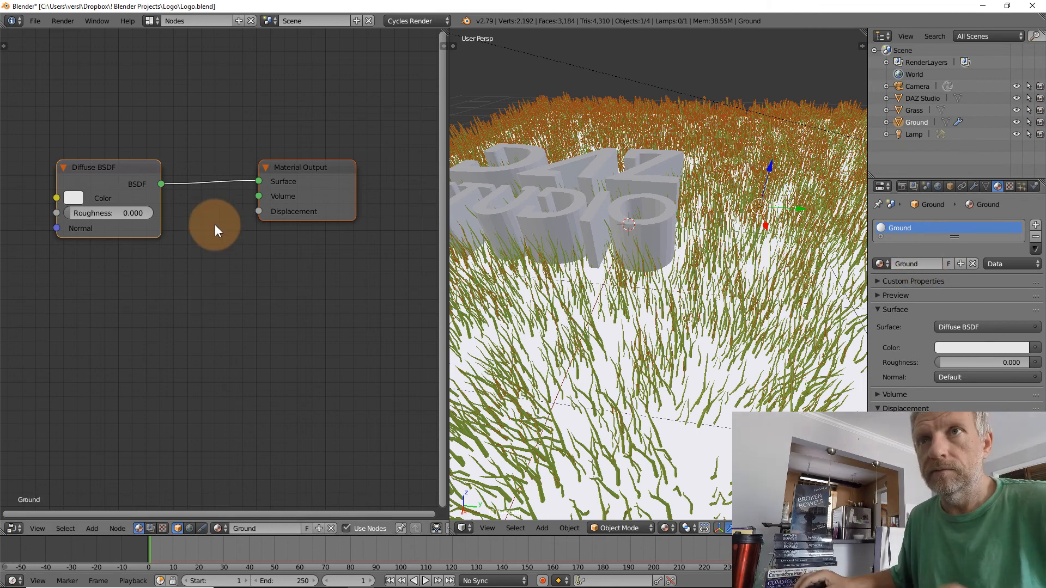
Set the Diffuse BSDF color of the Ground material to a dark earthy brown
{"action": "left_click", "coordinate": [75, 199]}
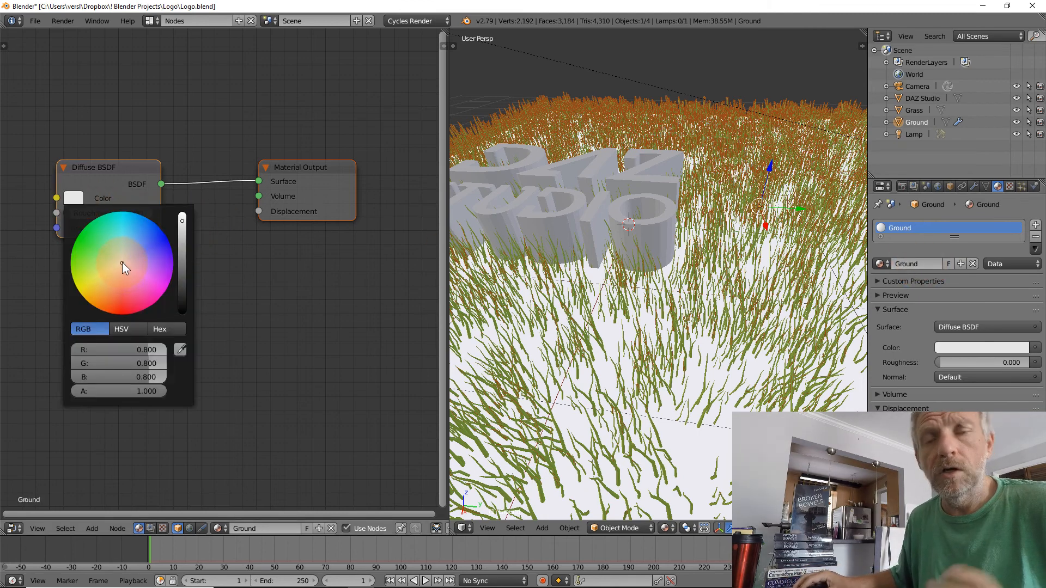
{"action": "left_click_drag", "start_coordinate": [122, 262], "coordinate": [103, 298]}
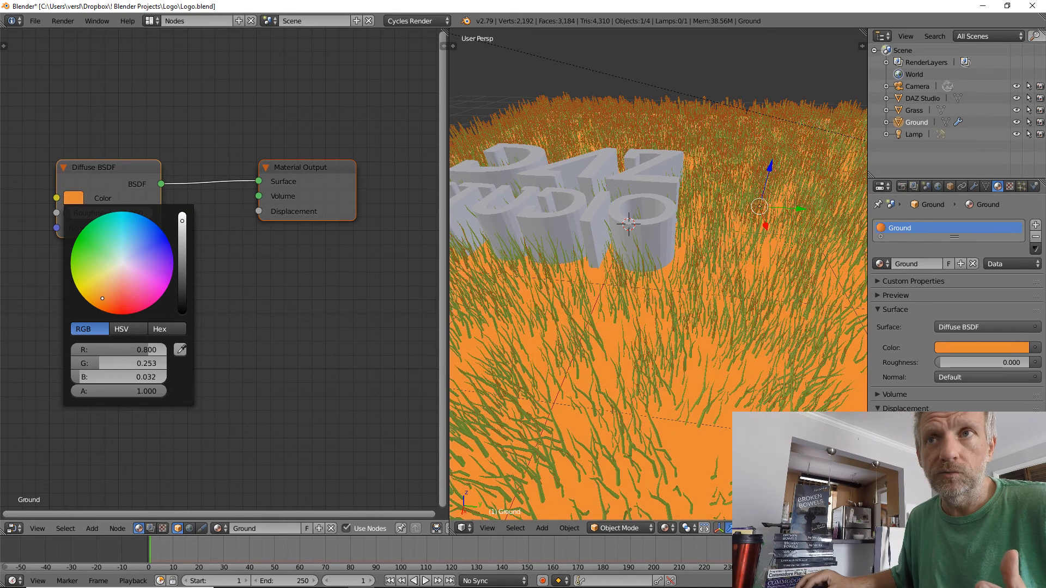
{"action": "left_click_drag", "start_coordinate": [182, 220], "coordinate": [182, 276]}
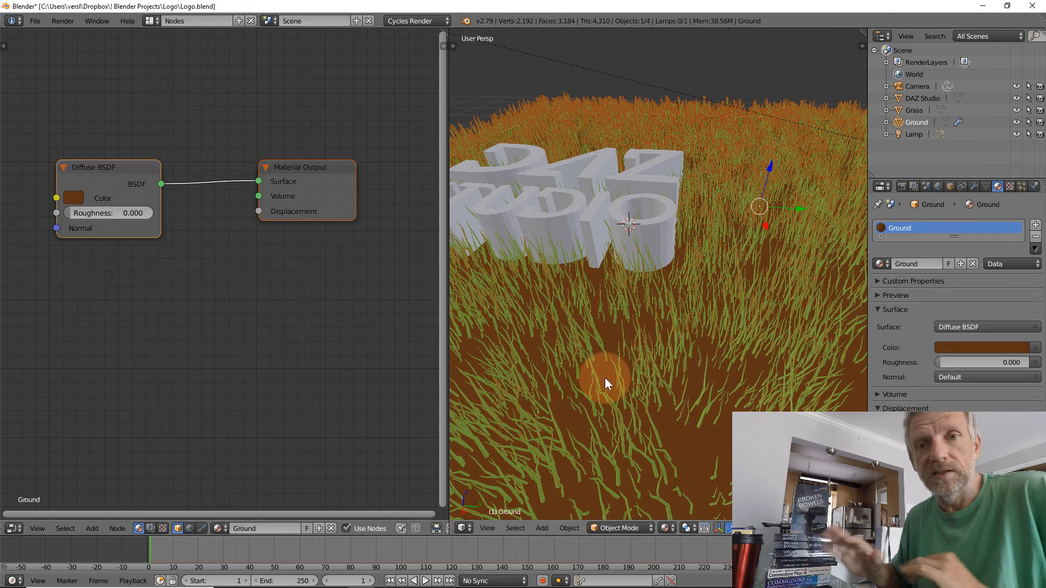
Enable nodes for the DAZ Studio logo's SVGMat material and set its Diffuse BSDF color to a bright golden yellow
{"action": "right_click", "coordinate": [653, 233]}
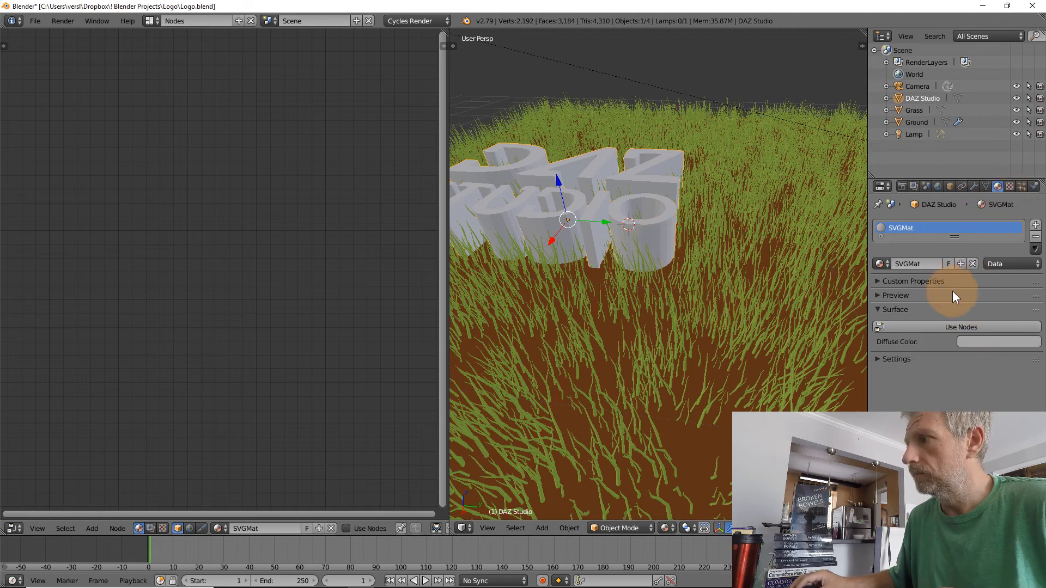
{"action": "left_click", "coordinate": [957, 326]}
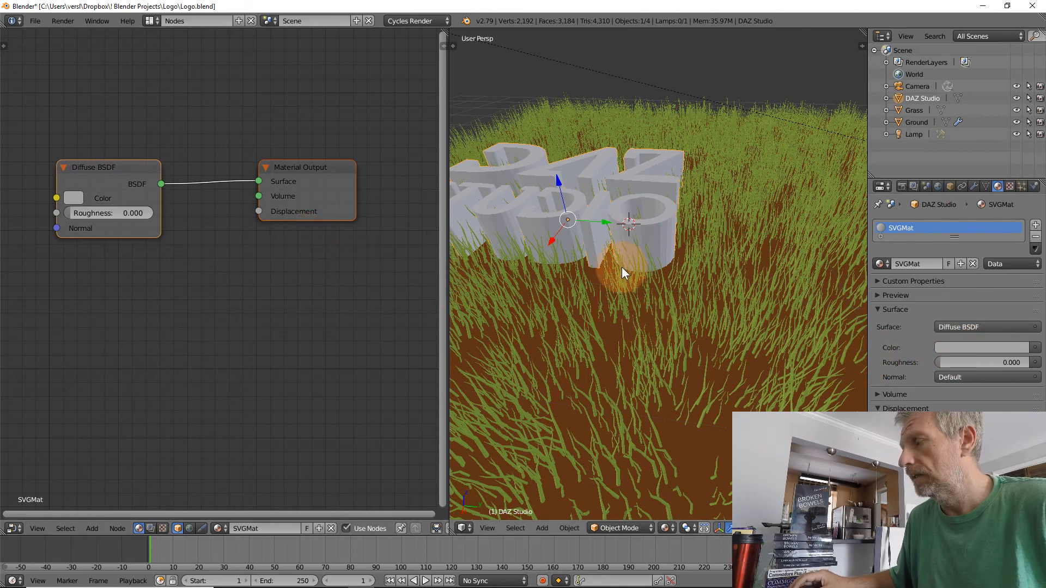
{"action": "left_click", "coordinate": [74, 198]}
{"action": "left_click_drag", "start_coordinate": [122, 263], "coordinate": [102, 287]}
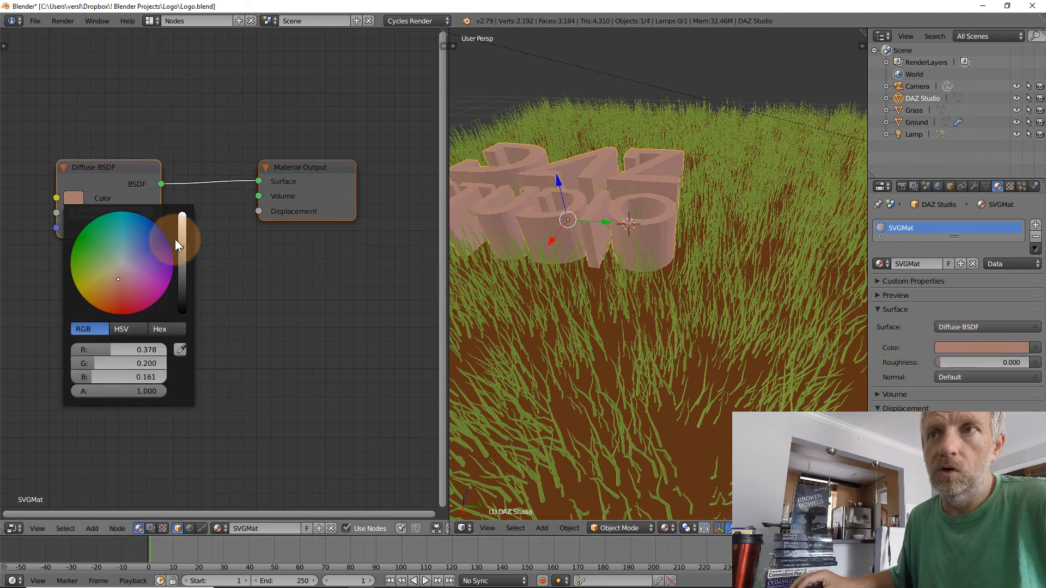
{"action": "left_click_drag", "start_coordinate": [182, 247], "coordinate": [182, 226]}
{"action": "mouse_move", "coordinate": [118, 280]}
{"action": "left_mouse_down"}
{"action": "mouse_move", "coordinate": [101, 289]}
{"action": "mouse_move", "coordinate": [94, 281]}
{"action": "left_mouse_up"}
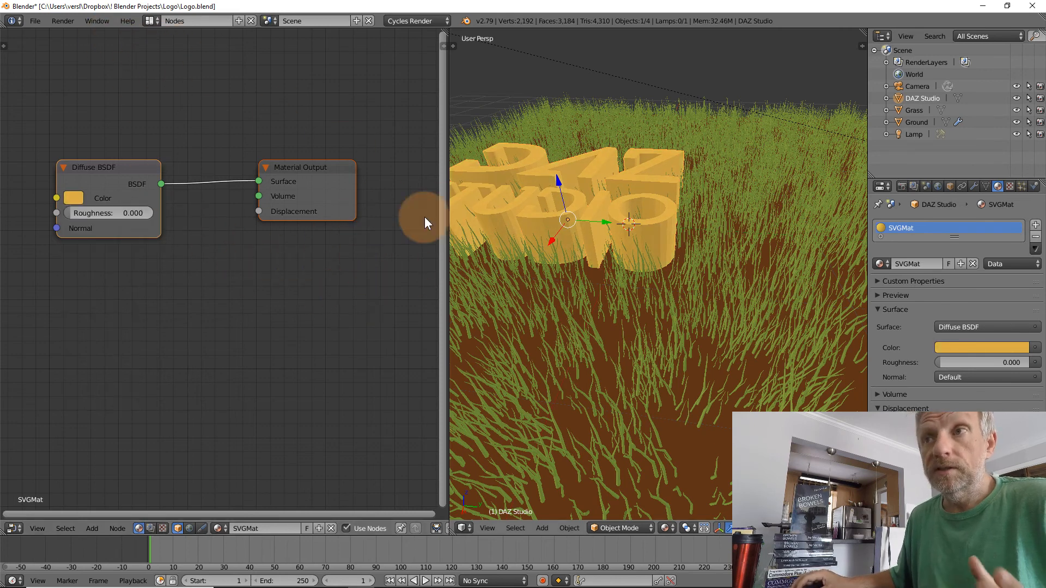
Switch to the Default screen layout and orbit to see the whole logo in the grass
{"action": "left_click", "coordinate": [155, 21]}
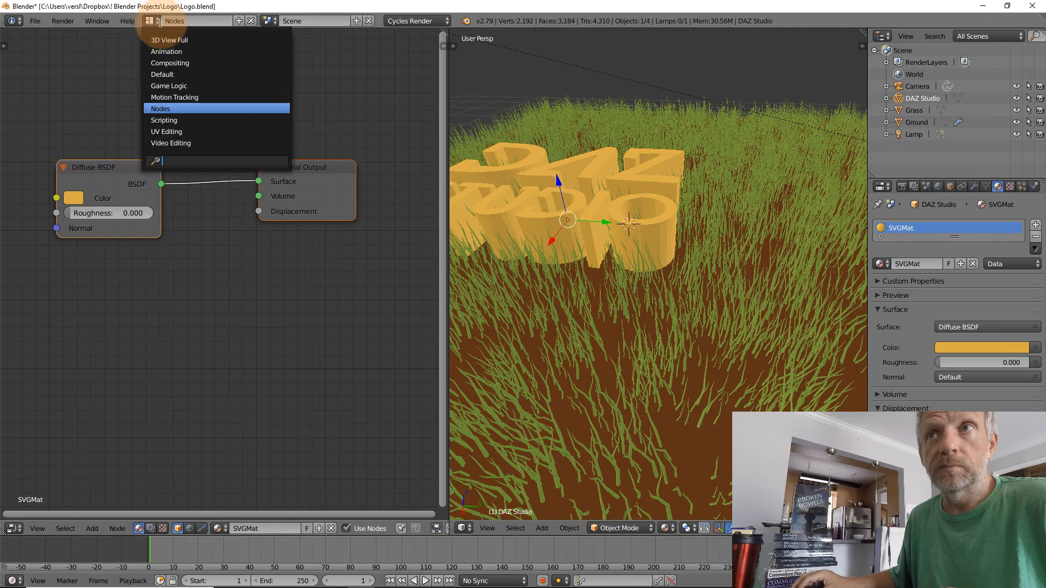
{"action": "left_click", "coordinate": [187, 75]}
{"action": "middle_click_drag", "start_coordinate": [411, 336], "coordinate": [499, 316]}
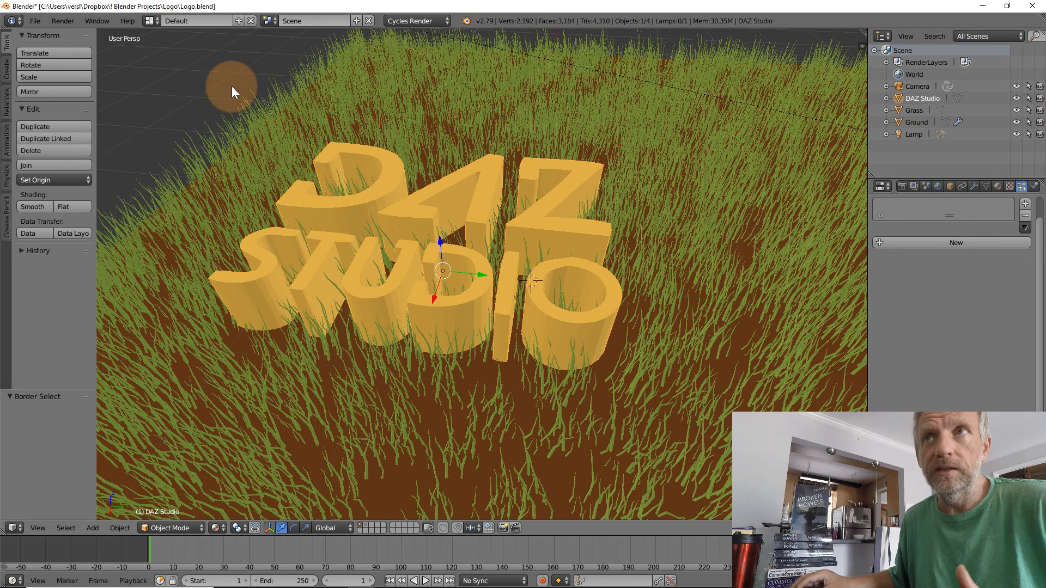
Switch to the Nodes screen layout and return to the Default layout
{"action": "left_click", "coordinate": [152, 21]}
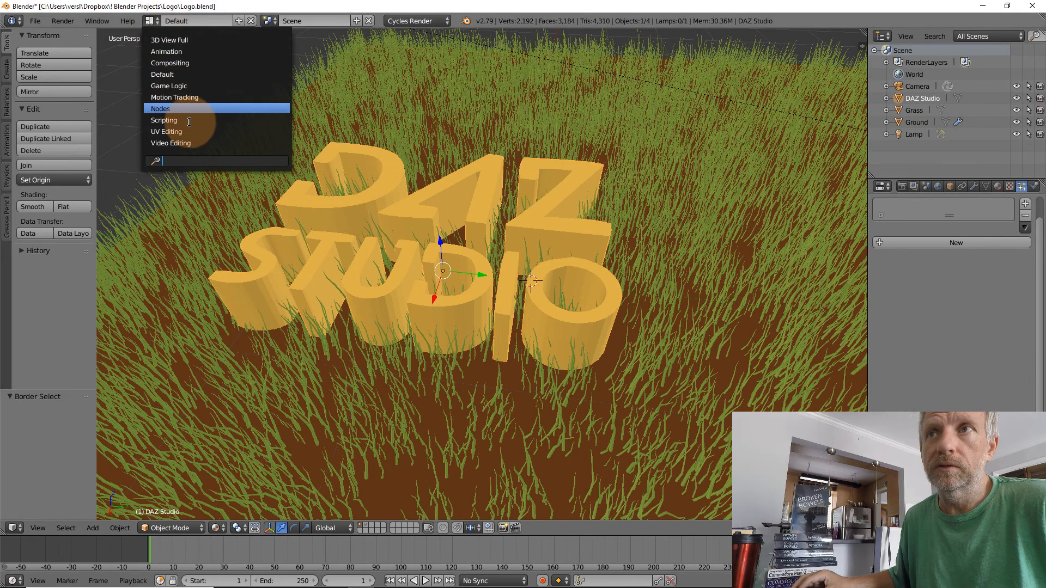
{"action": "left_click", "coordinate": [182, 108]}
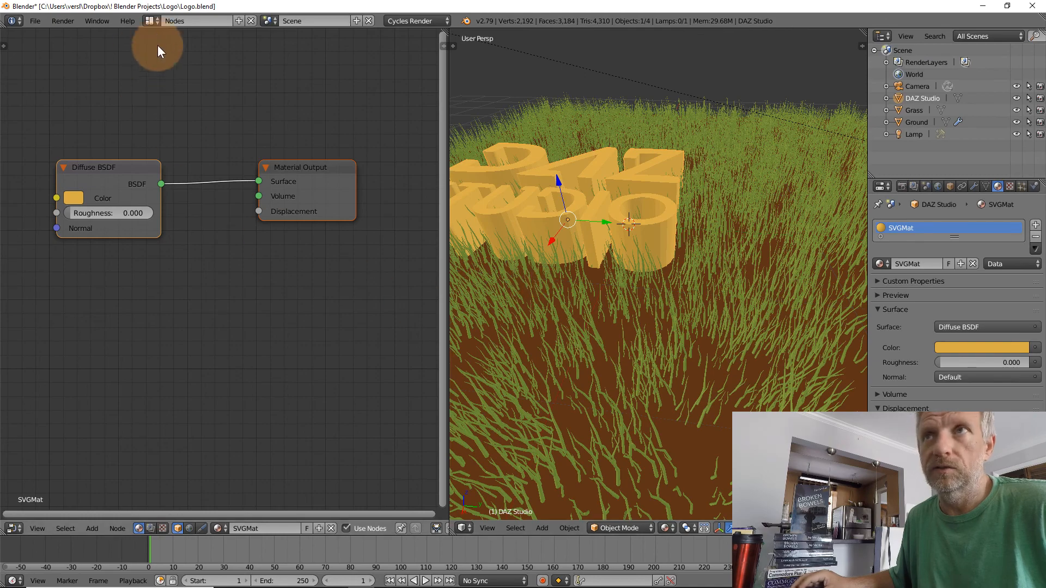
{"action": "left_click", "coordinate": [155, 21]}
{"action": "left_click", "coordinate": [186, 77]}
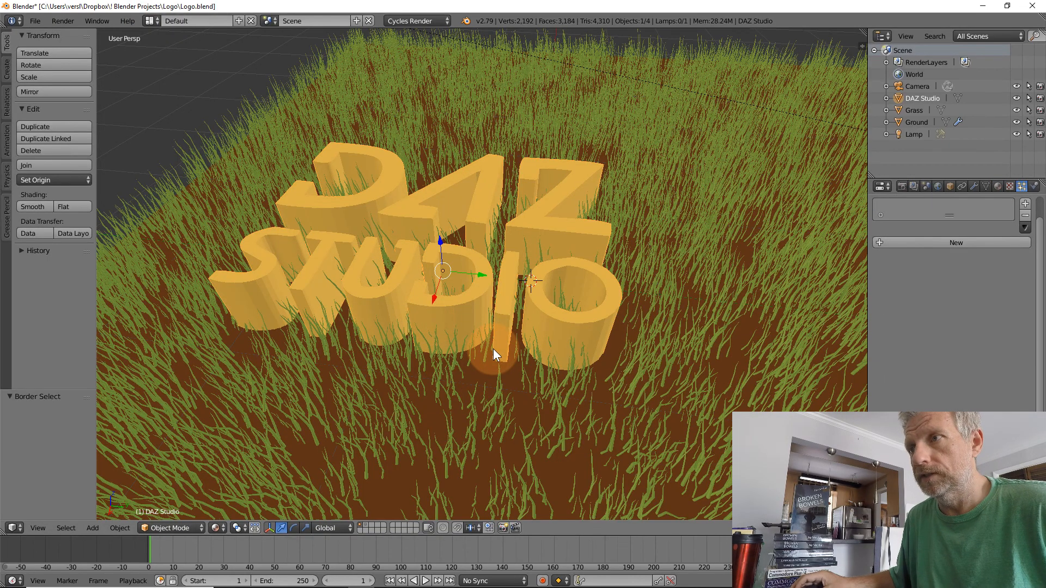
Set the viewport shading to Rendered and frame the whole ground plane with the logo
{"action": "scroll", "coordinate": [492, 349], "scroll_direction": "down", "scroll_amount": 3}
{"action": "scroll", "coordinate": [494, 349], "scroll_direction": "up", "scroll_amount": 3}
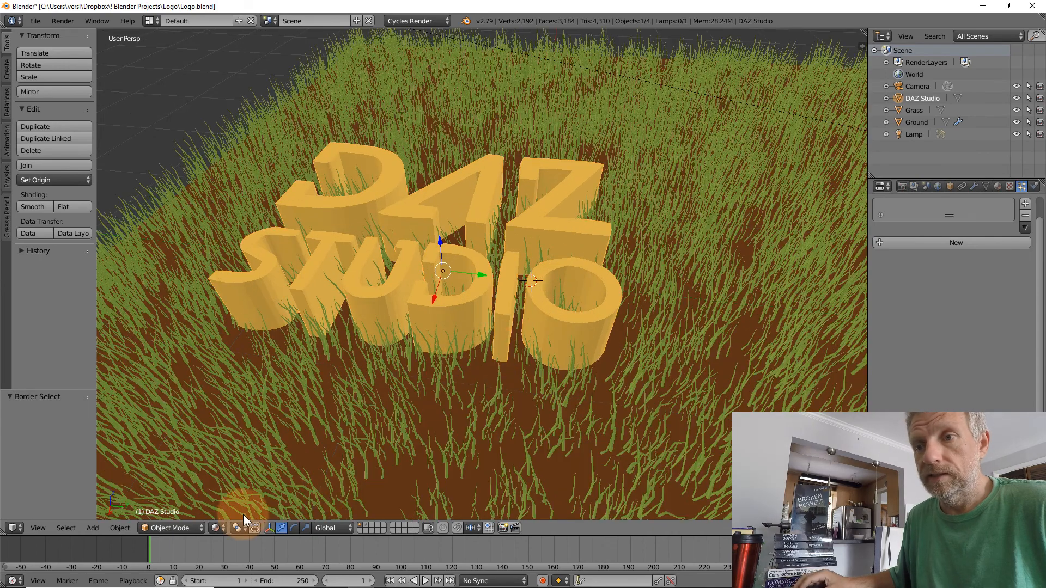
{"action": "left_click", "coordinate": [218, 528]}
{"action": "left_click", "coordinate": [243, 452]}
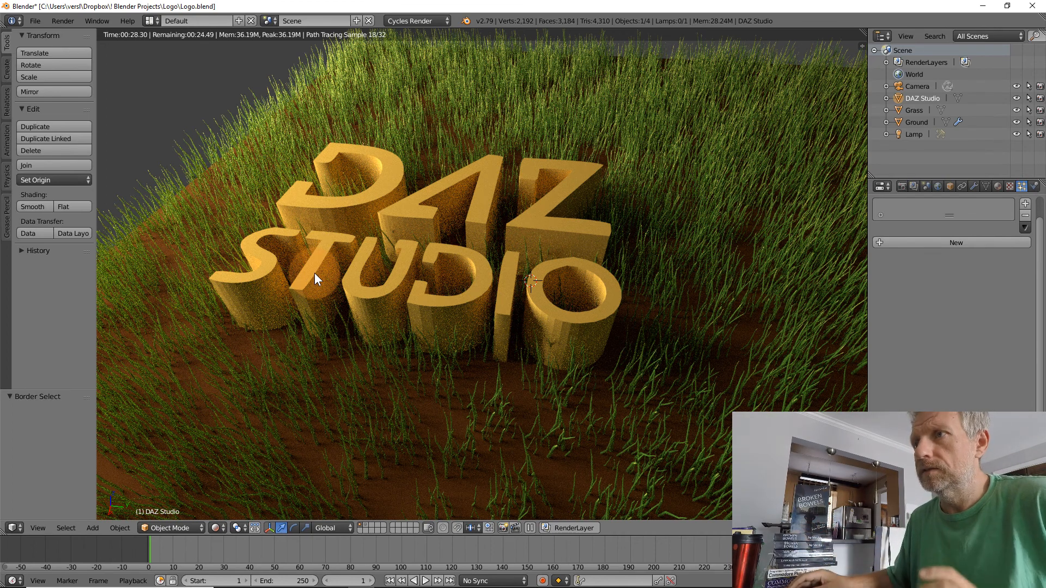
{"action": "scroll", "coordinate": [327, 268], "scroll_direction": "down", "scroll_amount": 5}
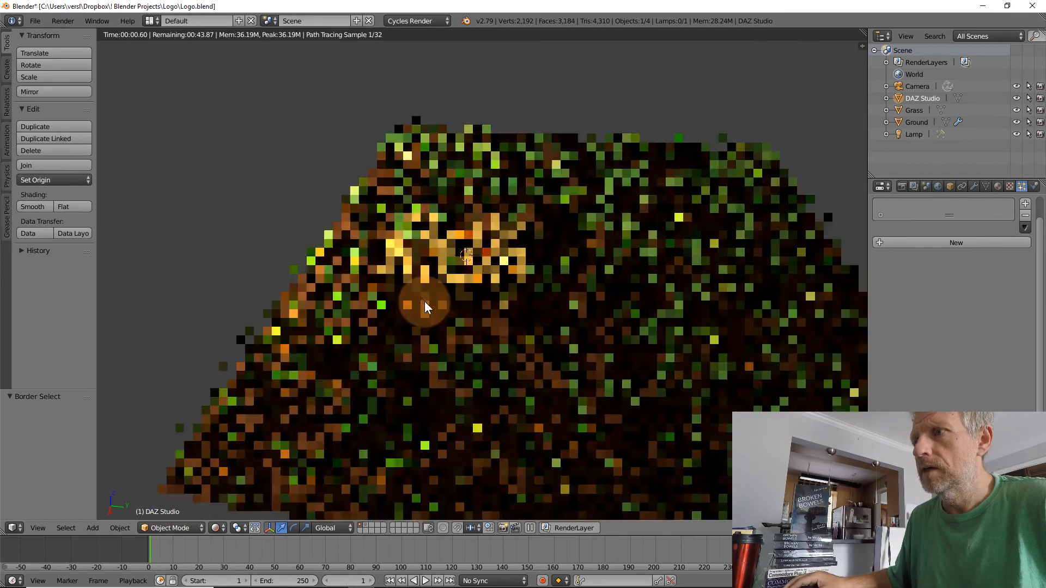
{"action": "middle_click_drag", "start_coordinate": [424, 301], "coordinate": [380, 280], "text": "shift"}
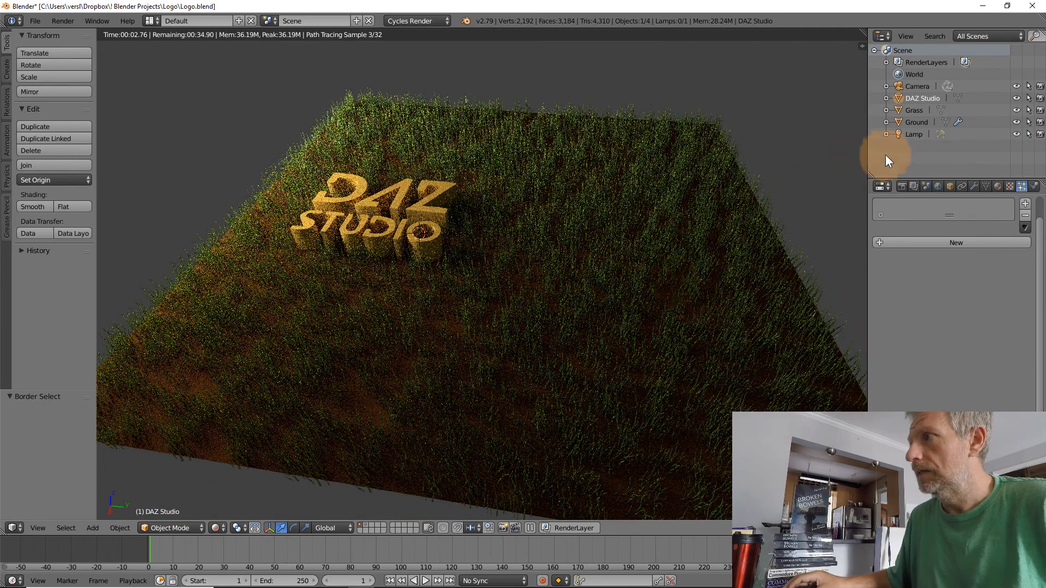
Set the emission strength of the Lamp to 2000
{"action": "left_click", "coordinate": [897, 133]}
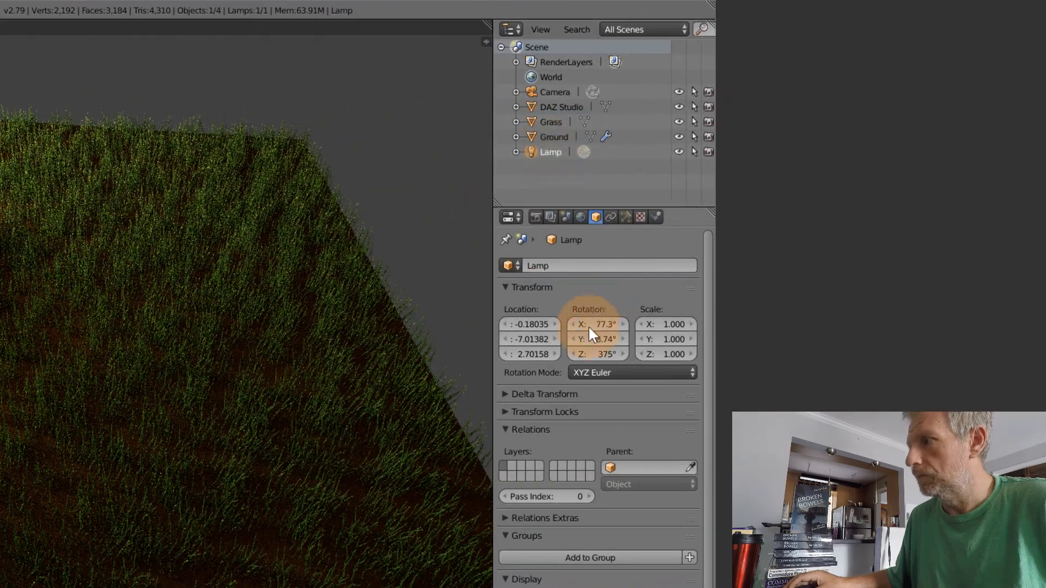
{"action": "left_click", "coordinate": [625, 215]}
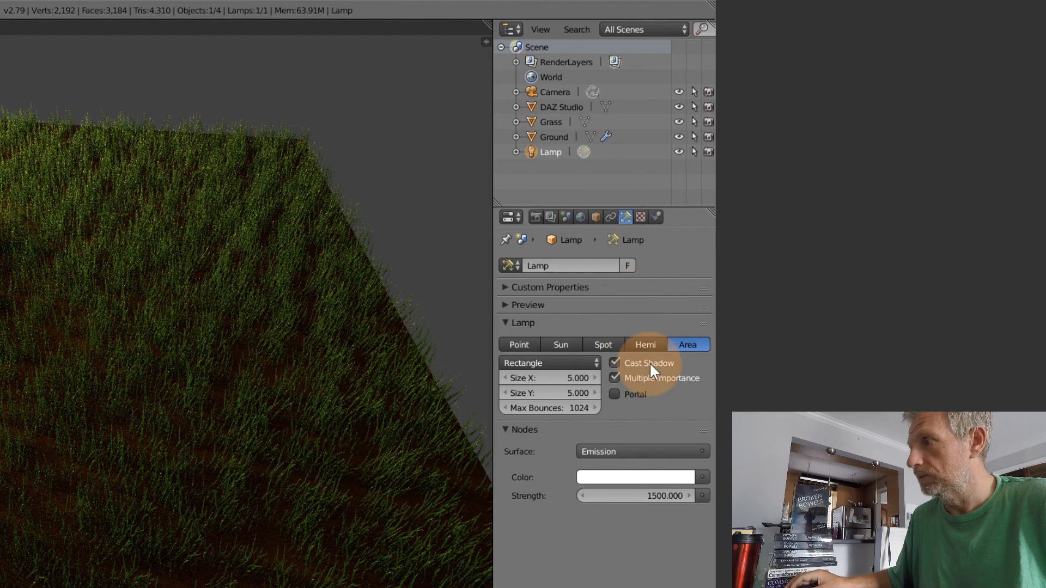
{"action": "left_click", "coordinate": [635, 495]}
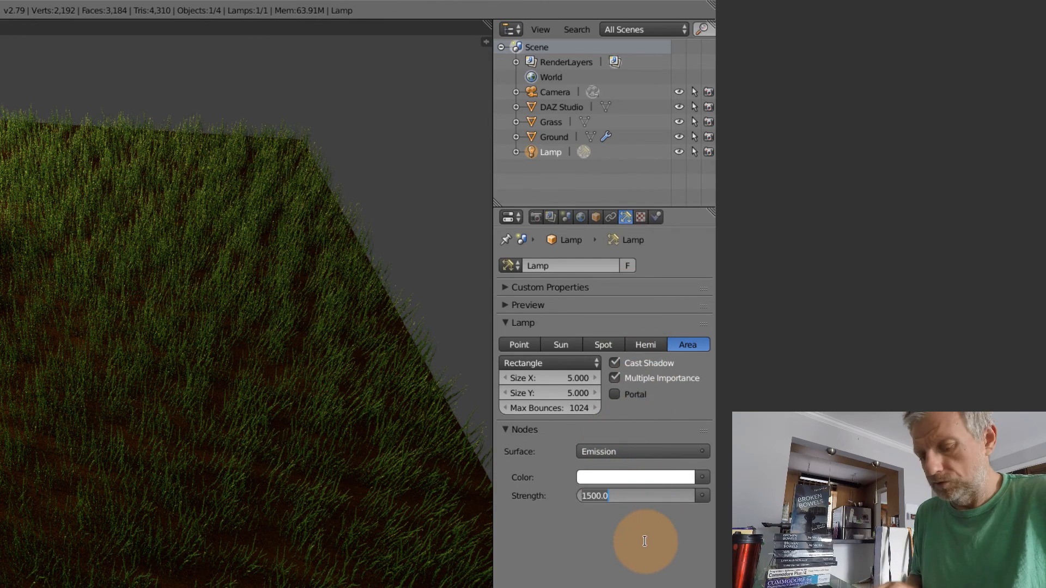
{"action": "key", "text": "Return"}
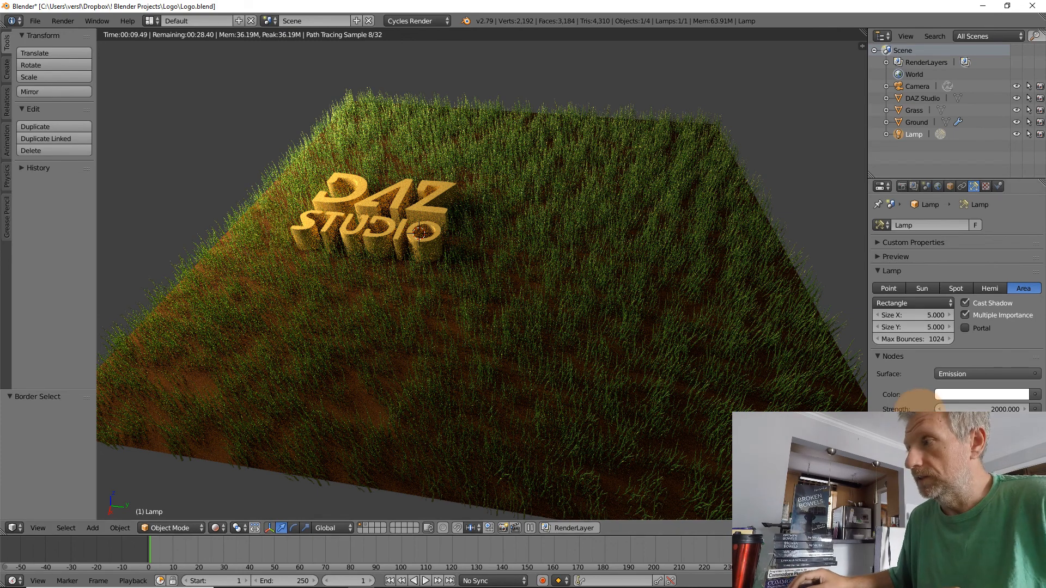
Split the 3D view into two side-by-side viewports and hide the tool shelf and properties sidebar in the new one
{"action": "scroll", "coordinate": [506, 271], "scroll_direction": "down", "scroll_amount": 8}
{"action": "scroll", "coordinate": [505, 270], "scroll_direction": "up", "scroll_amount": 5}
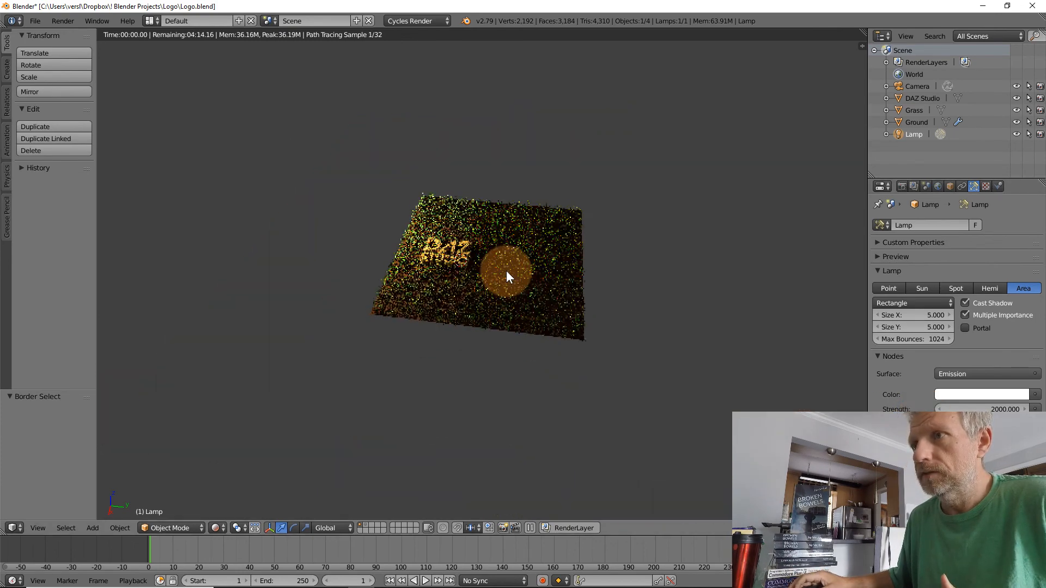
{"action": "scroll", "coordinate": [426, 326], "scroll_direction": "up", "scroll_amount": 1}
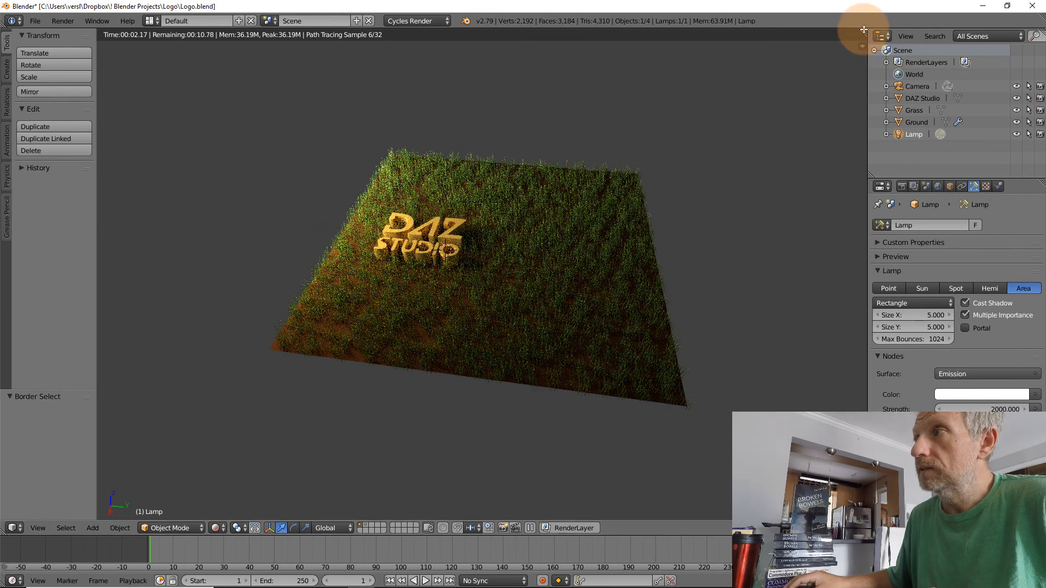
{"action": "left_click_drag", "start_coordinate": [863, 36], "coordinate": [380, 22]}
{"action": "key", "text": "n"}
{"action": "key", "text": "n"}
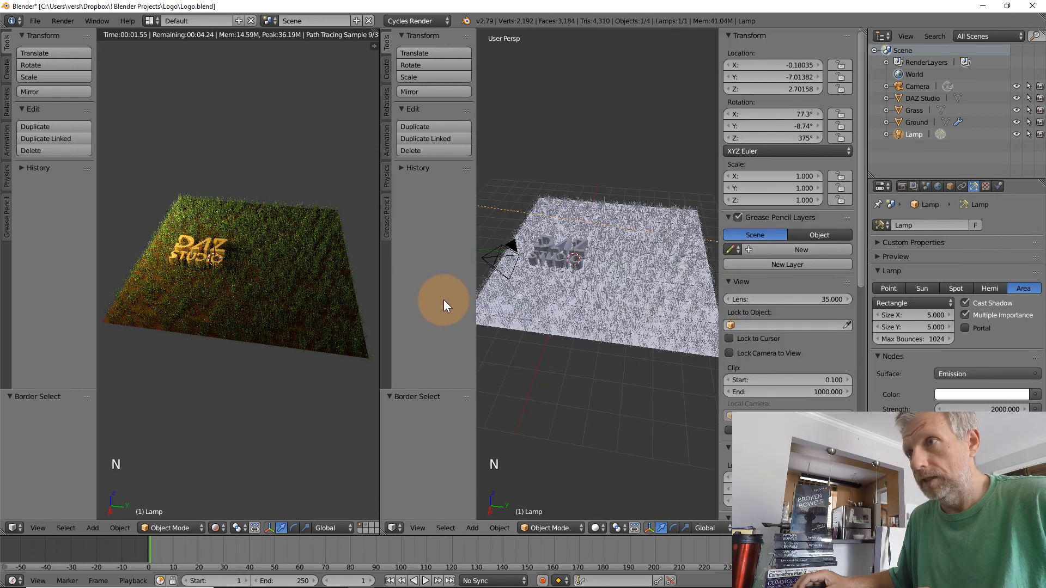
{"action": "key", "text": "t"}
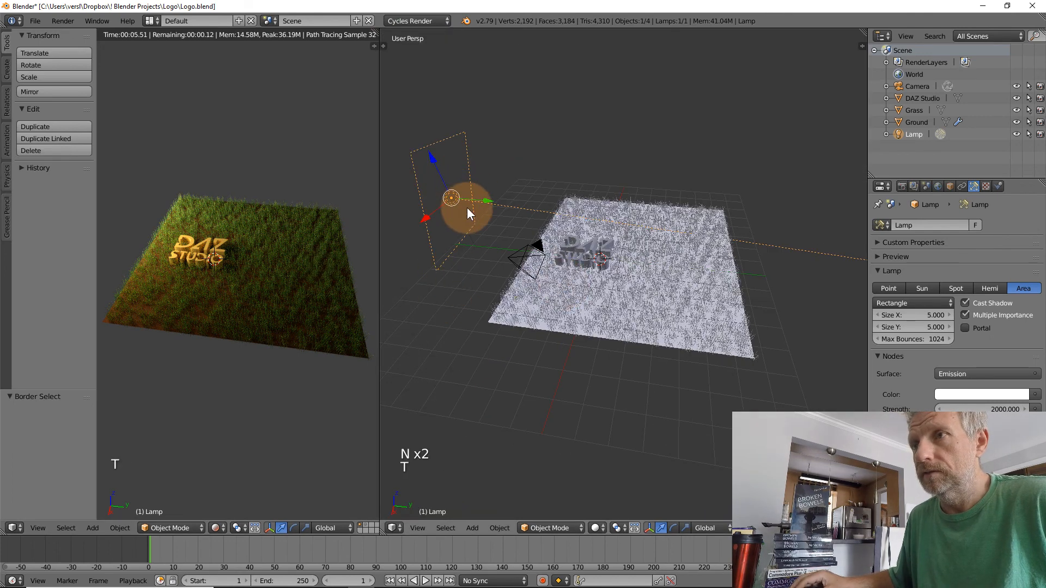
Hide the rendered viewport's tool shelf, and move the Lamp closer to the logo along Y while readjusting its height along Z
{"action": "middle_click_drag", "start_coordinate": [466, 208], "coordinate": [487, 191]}
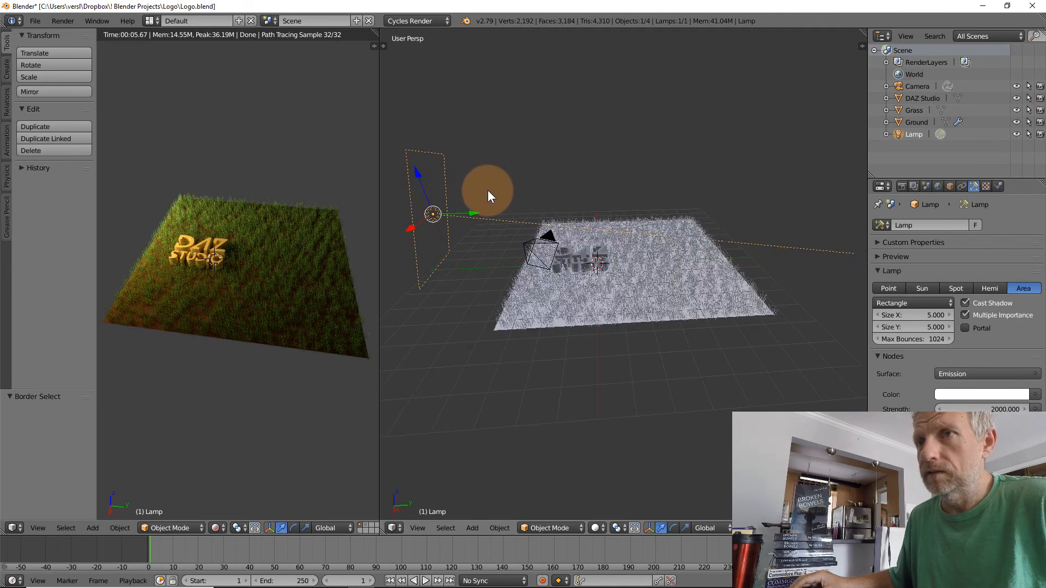
{"action": "key", "text": "t"}
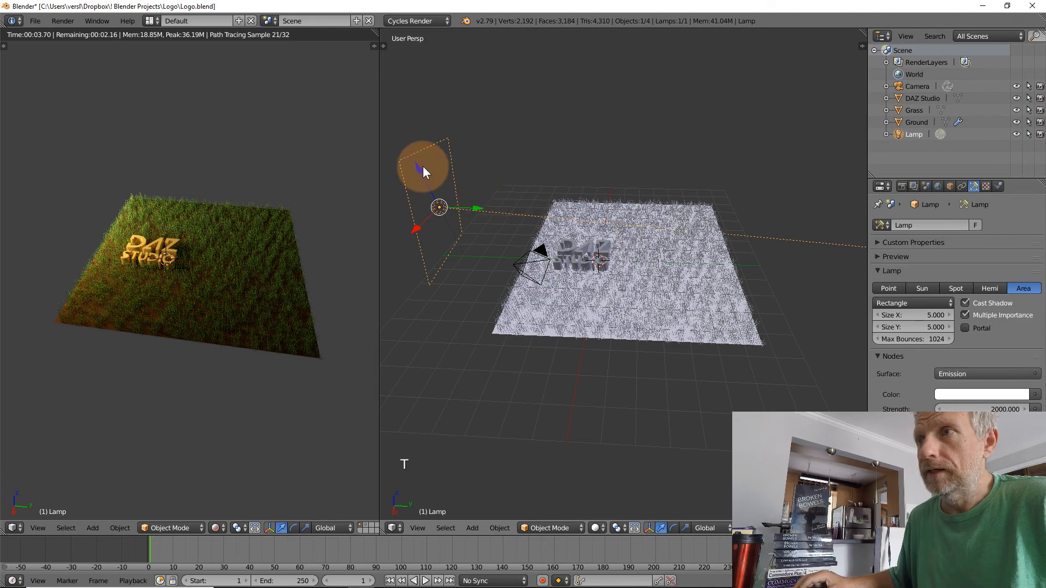
{"action": "left_click_drag", "start_coordinate": [417, 165], "coordinate": [385, 70]}
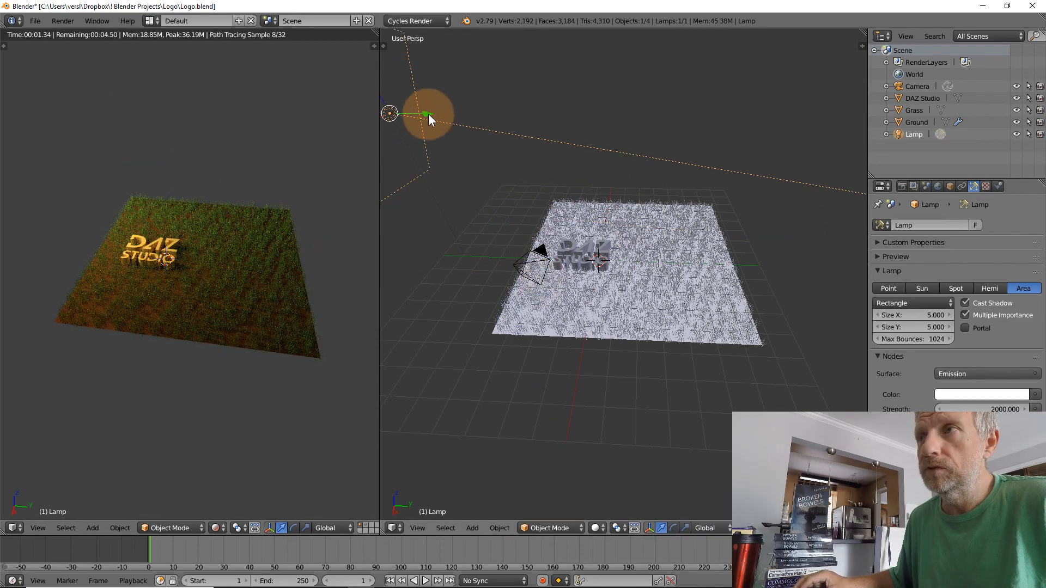
{"action": "left_click_drag", "start_coordinate": [425, 112], "coordinate": [493, 121]}
{"action": "mouse_move", "coordinate": [531, 126]}
{"action": "middle_mouse_down"}
{"action": "mouse_move", "coordinate": [557, 112]}
{"action": "mouse_move", "coordinate": [549, 121]}
{"action": "middle_mouse_up"}
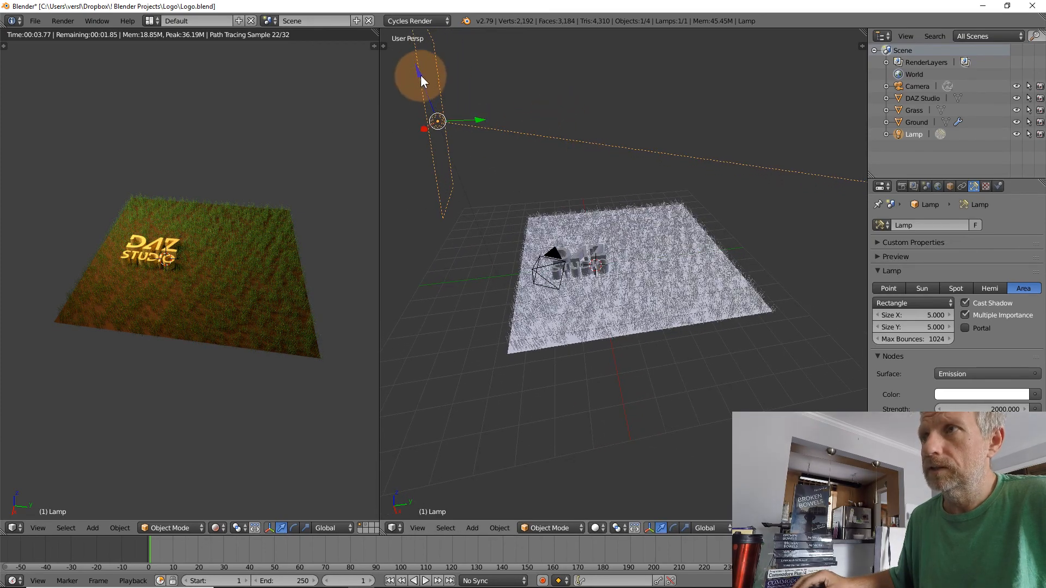
{"action": "left_click_drag", "start_coordinate": [421, 77], "coordinate": [446, 141]}
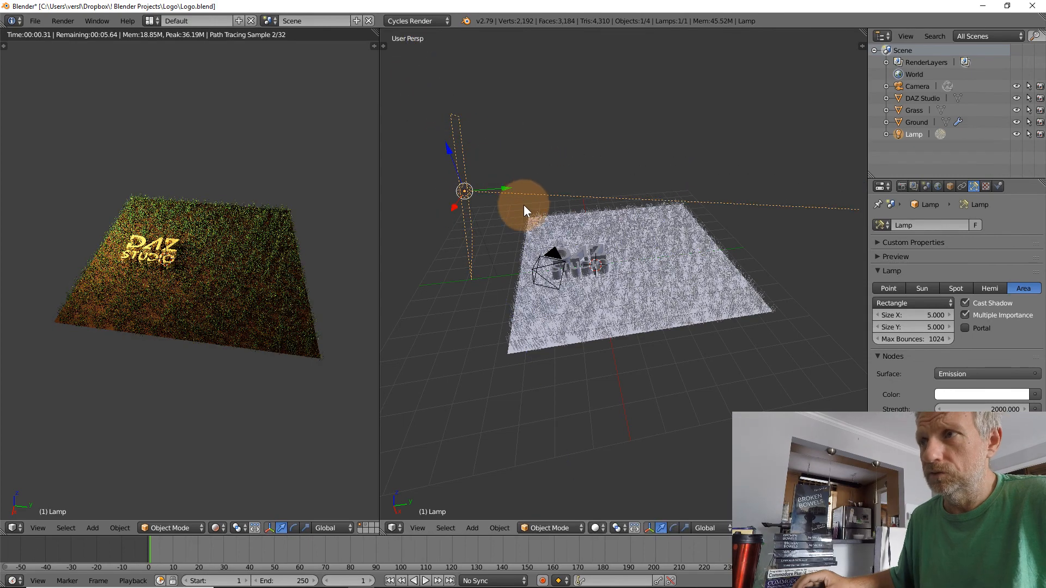
Tilt the Lamp slightly downwards about the global X axis and show the camera view in the rendered viewport
{"action": "key", "text": "r"}
{"action": "key", "text": "x"}
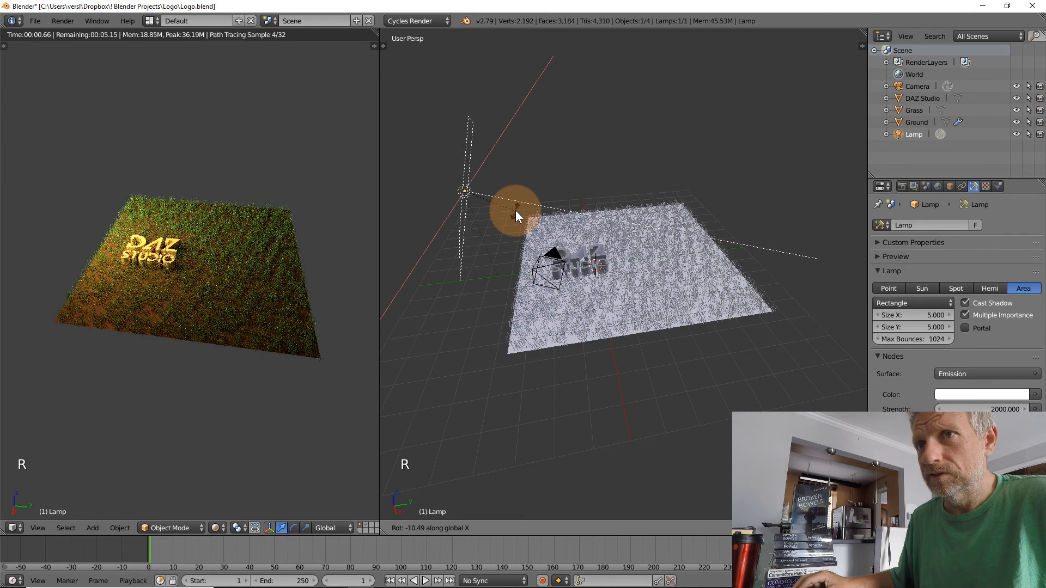
{"action": "left_click", "coordinate": [573, 220]}
{"action": "scroll", "coordinate": [254, 224], "scroll_direction": "up", "scroll_amount": 3}
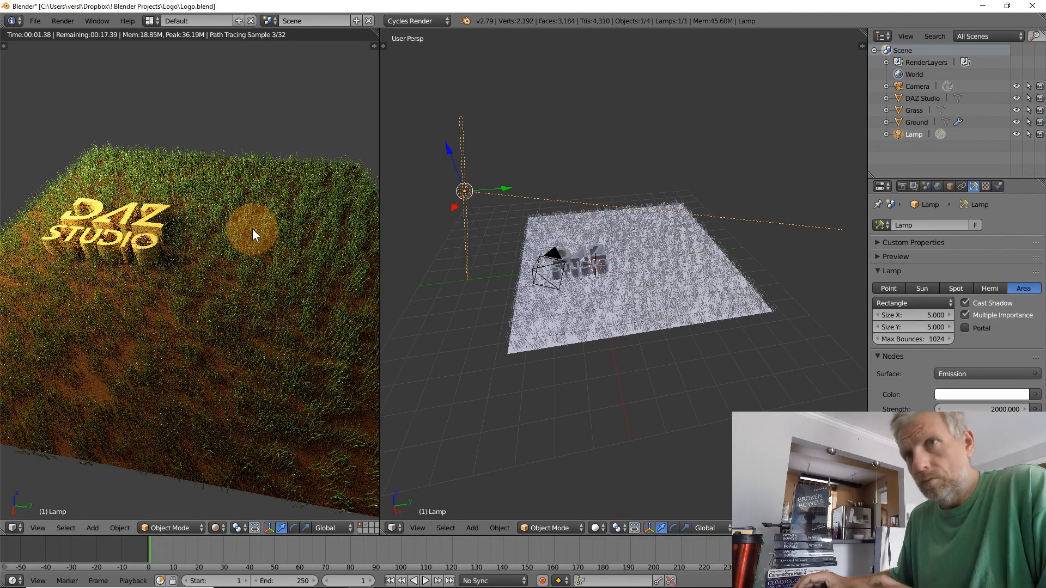
{"action": "key", "text": "KP_0"}
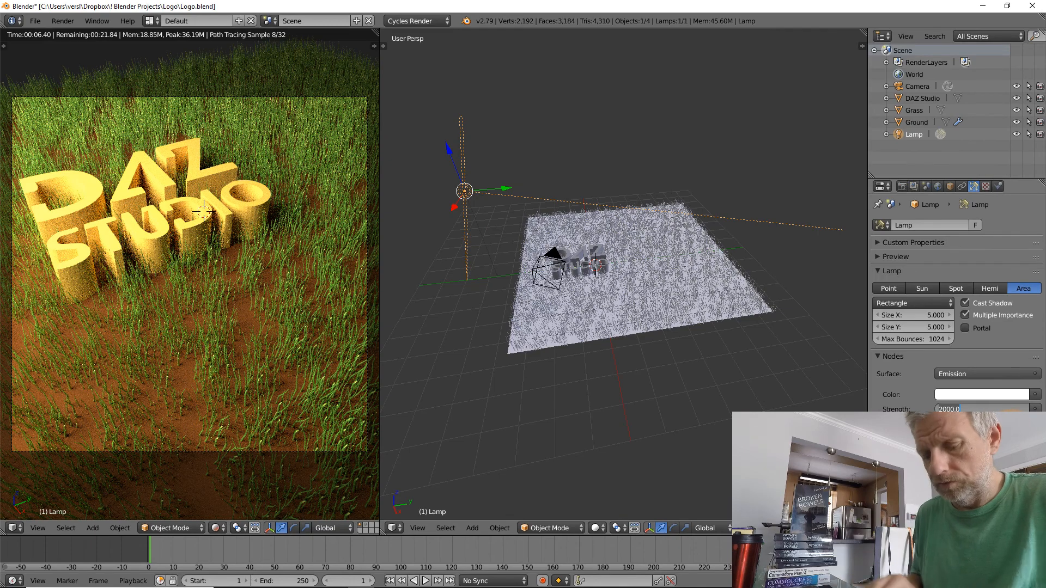
Set the Lamp's emission strength to 1500 and move it a little farther from the ground plane along Y
{"action": "key", "text": "Return"}
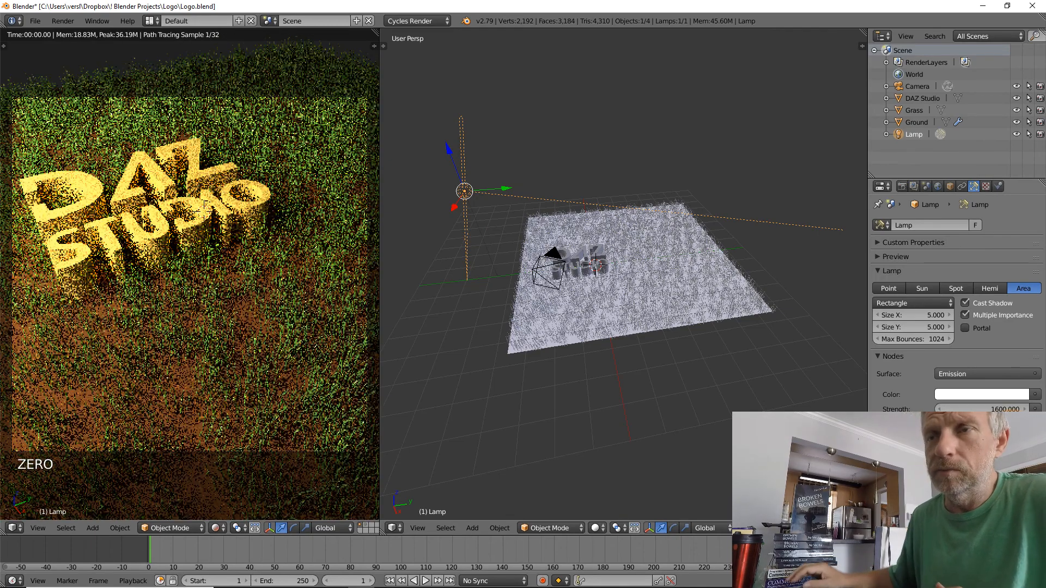
{"action": "left_click", "coordinate": [1004, 409]}
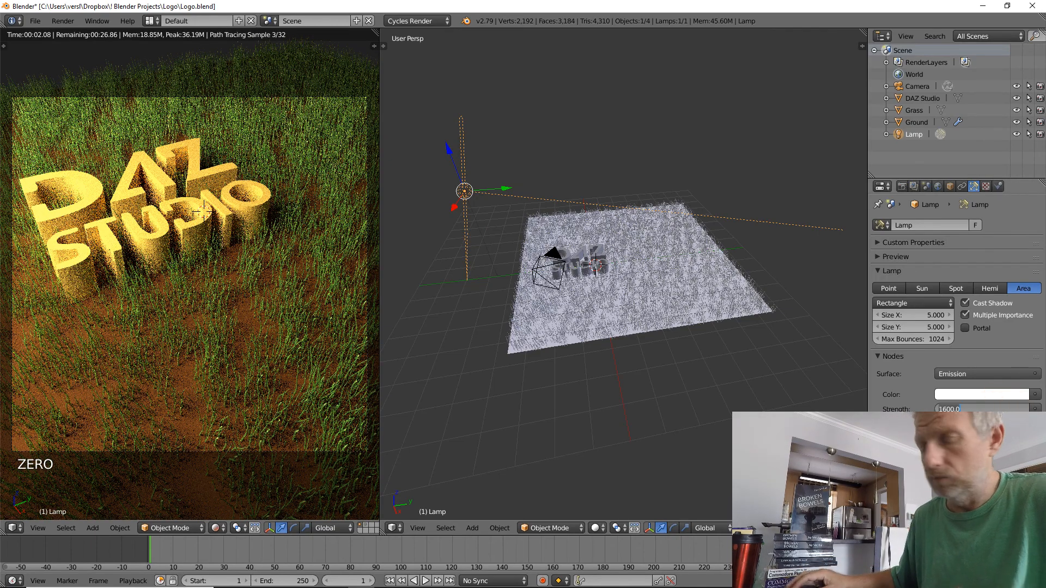
{"action": "type", "text": "1500"}
{"action": "key", "text": "Return"}
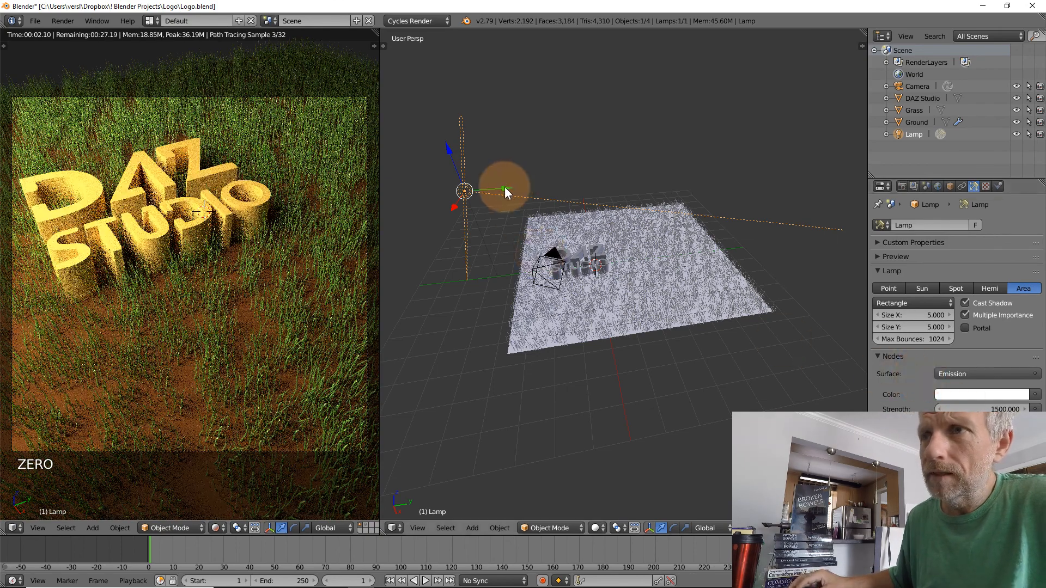
{"action": "left_click_drag", "start_coordinate": [503, 188], "coordinate": [450, 190]}
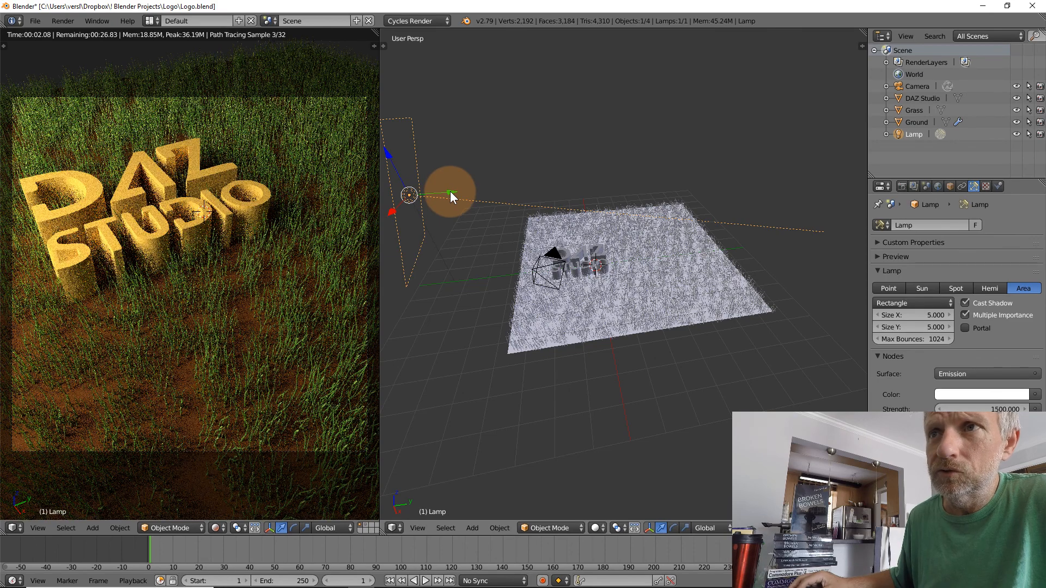
{"action": "left_click_drag", "start_coordinate": [450, 195], "coordinate": [475, 195]}
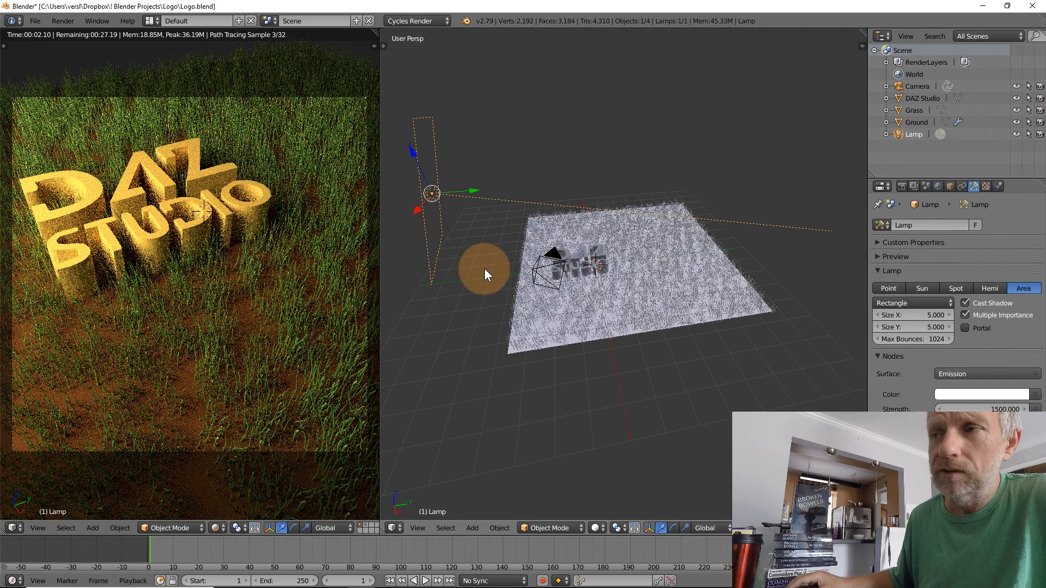
Rotate the Lamp by about -29° around the global Z axis and shift it in the negative X direction
{"action": "middle_click_drag", "start_coordinate": [485, 269], "coordinate": [863, 300]}
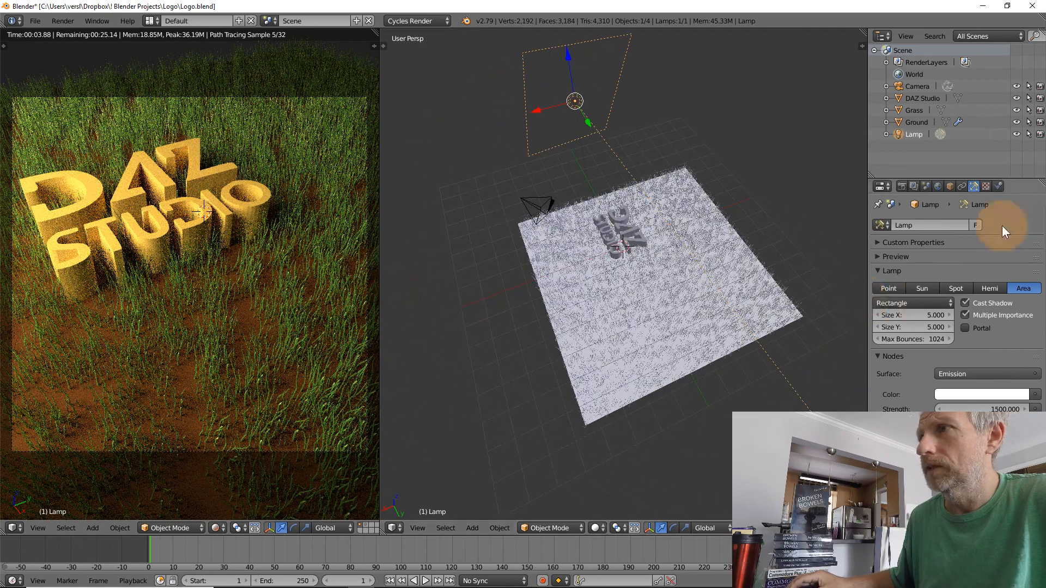
{"action": "key", "text": "r"}
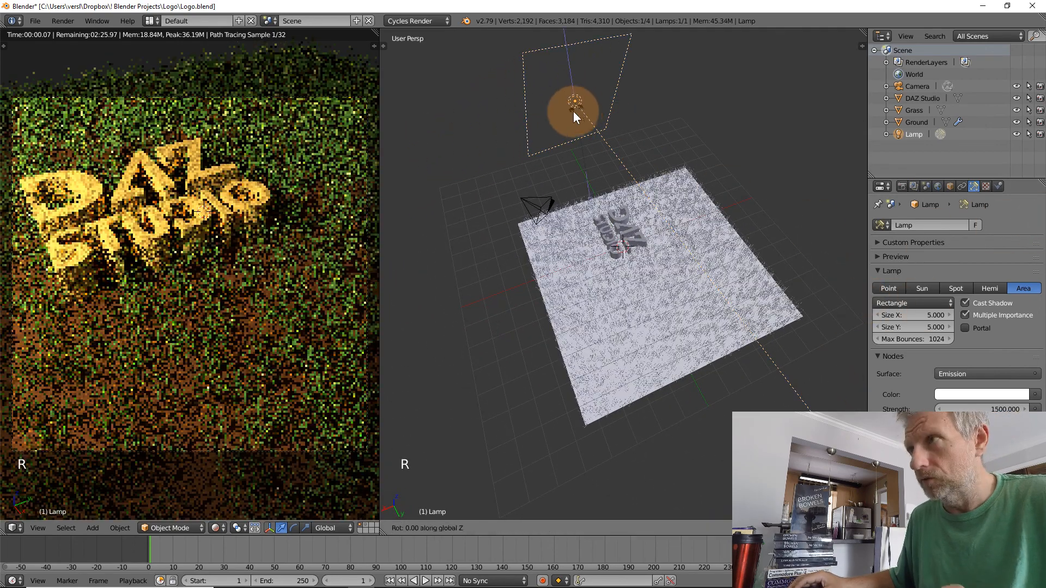
{"action": "key", "text": "z"}
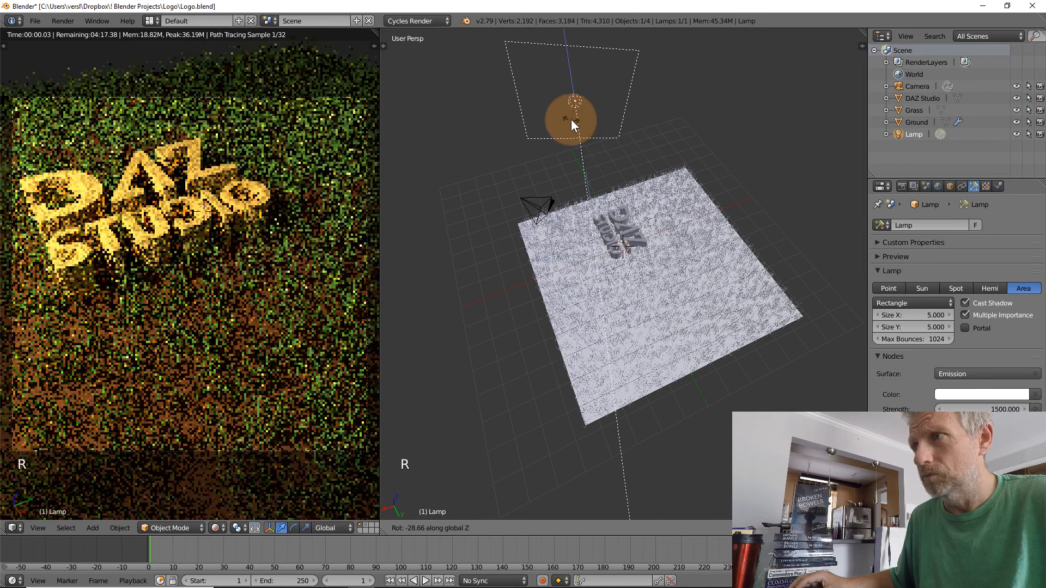
{"action": "left_click", "coordinate": [570, 119]}
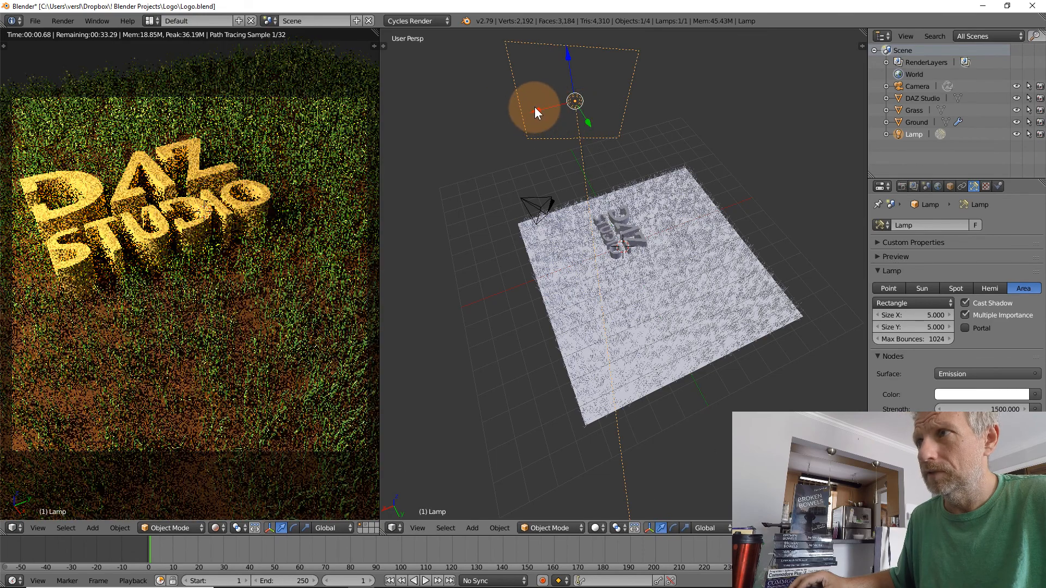
{"action": "left_click_drag", "start_coordinate": [535, 107], "coordinate": [586, 101]}
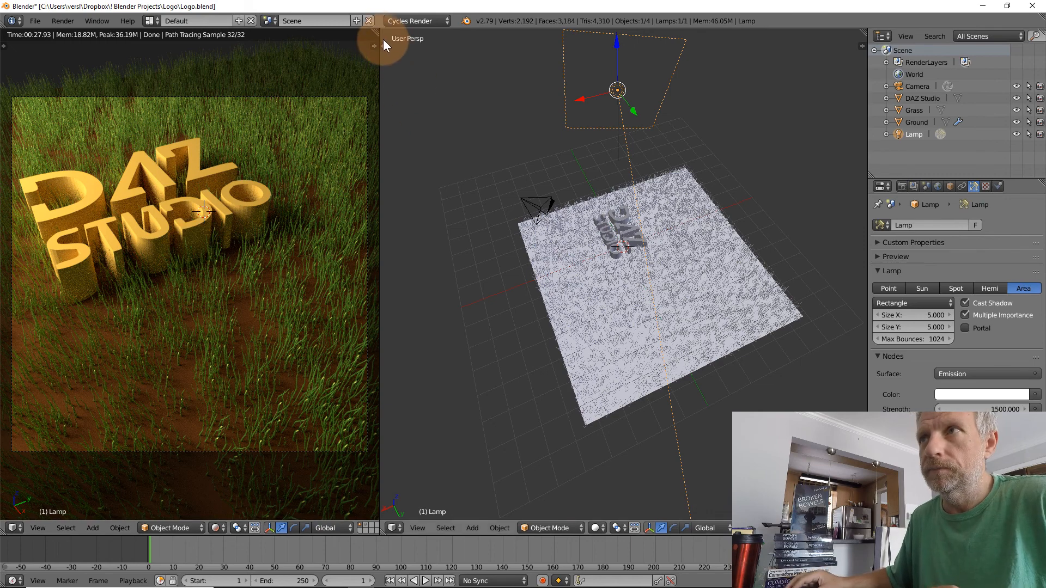
Join the two 3D viewports into one, keeping the solid-shaded user perspective view
{"action": "left_click_drag", "start_coordinate": [376, 31], "coordinate": [828, 43]}
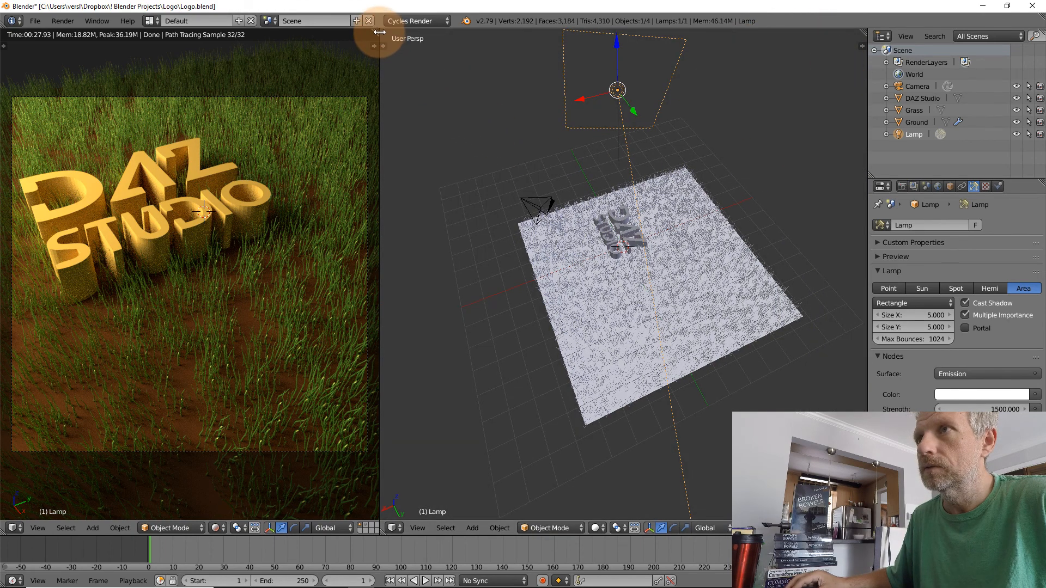
{"action": "mouse_move", "coordinate": [380, 32]}
{"action": "left_mouse_down"}
{"action": "mouse_move", "coordinate": [450, 31]}
{"action": "mouse_move", "coordinate": [385, 45]}
{"action": "left_mouse_up"}
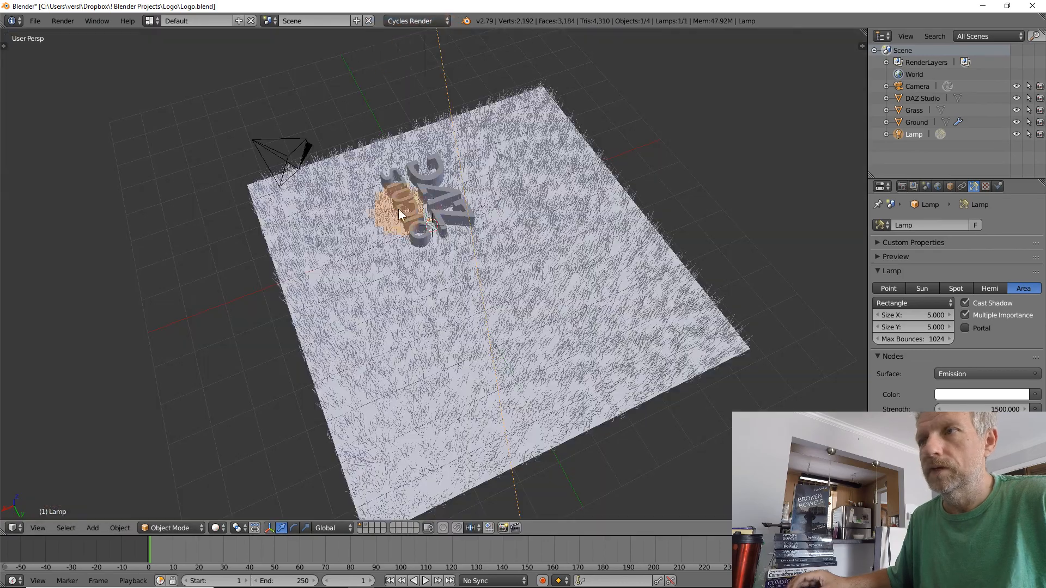
{"action": "middle_click_drag", "start_coordinate": [409, 229], "coordinate": [577, 384]}
{"action": "middle_click_drag", "start_coordinate": [536, 354], "coordinate": [446, 332]}
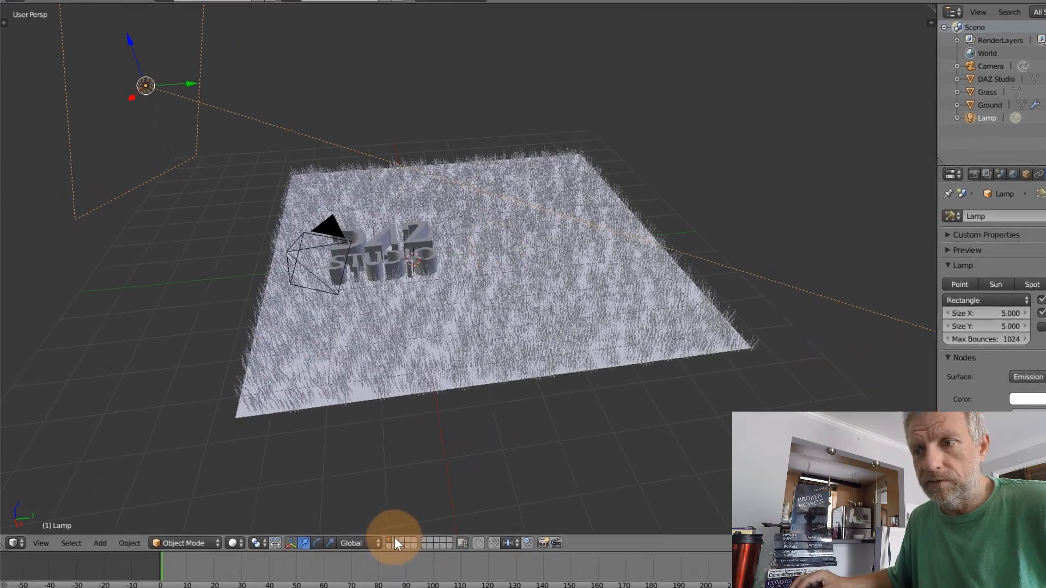
Switch the 3D view to an empty layer and add a UV sphere at the 3D cursor
{"action": "left_click", "coordinate": [364, 525]}
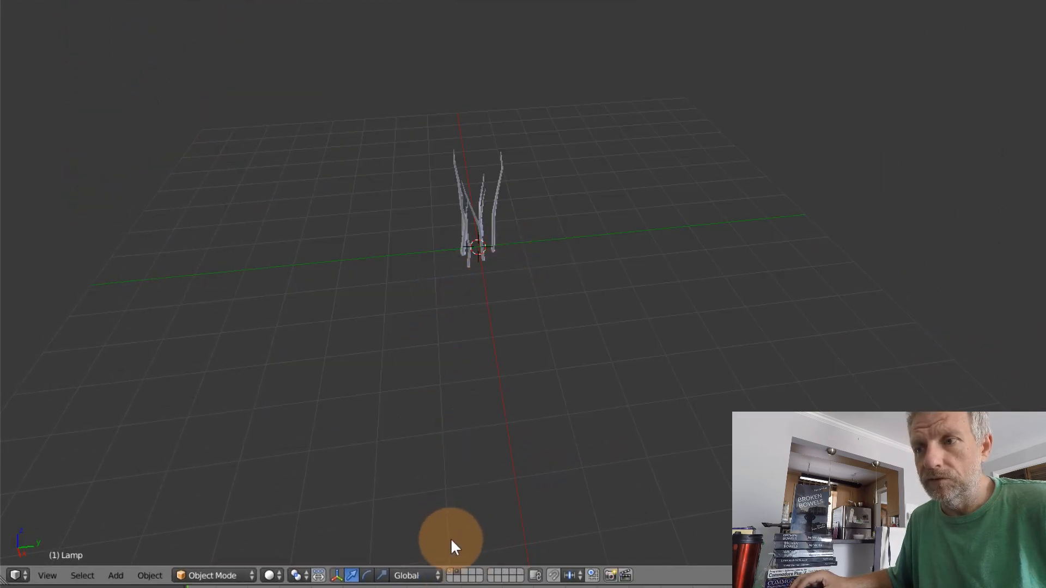
{"action": "left_click", "coordinate": [467, 578]}
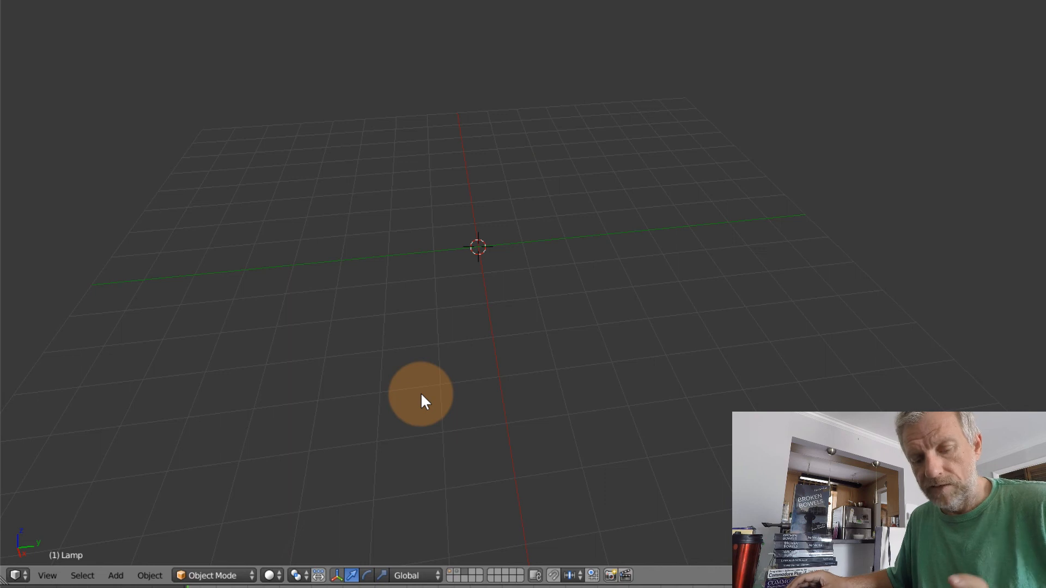
{"action": "key", "text": "shift+a"}
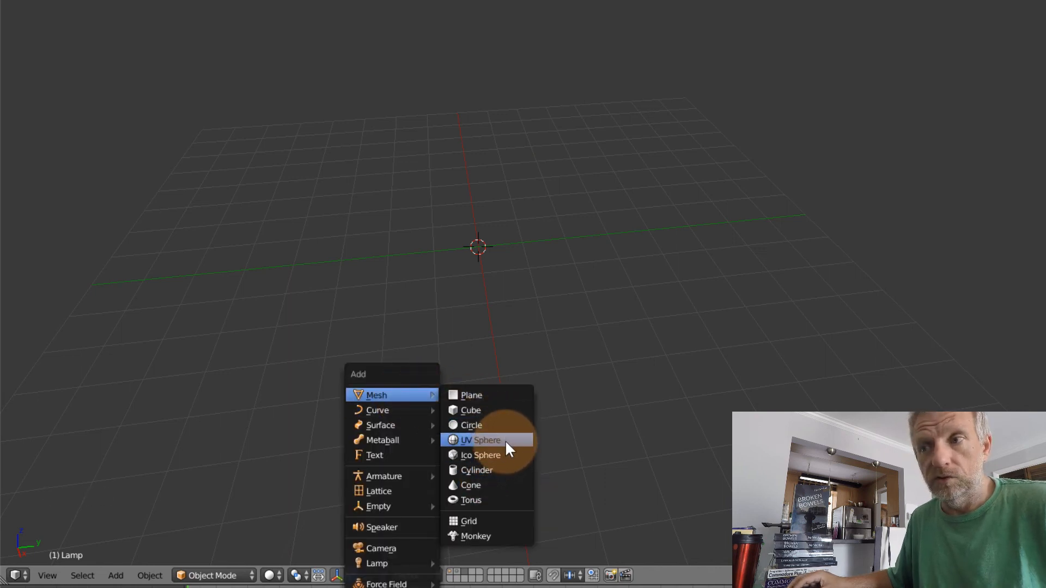
{"action": "left_click", "coordinate": [505, 440]}
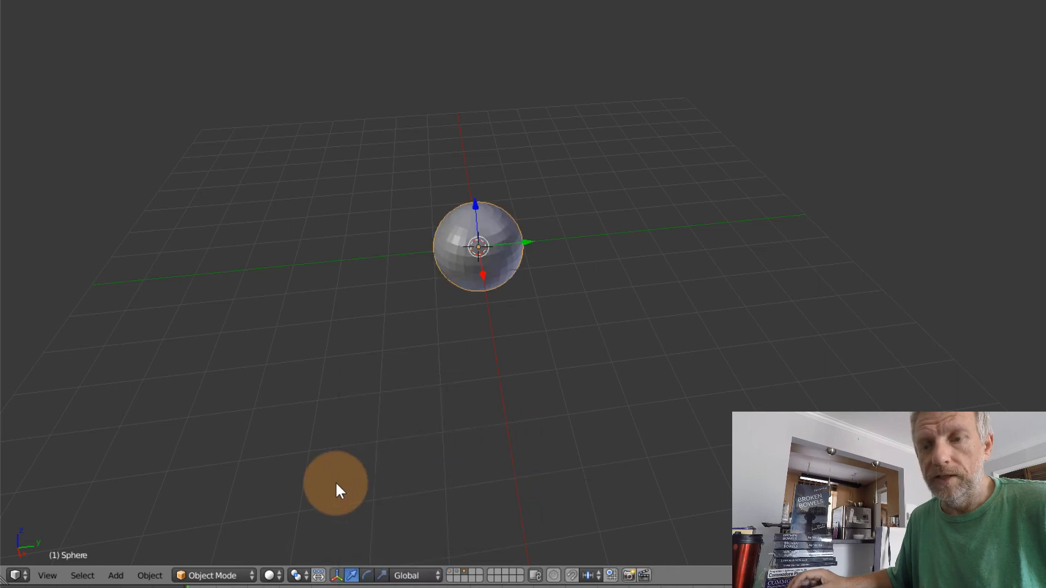
Set the new UV sphere's resolution to 12 segments and 8 rings
{"action": "key", "text": "t"}
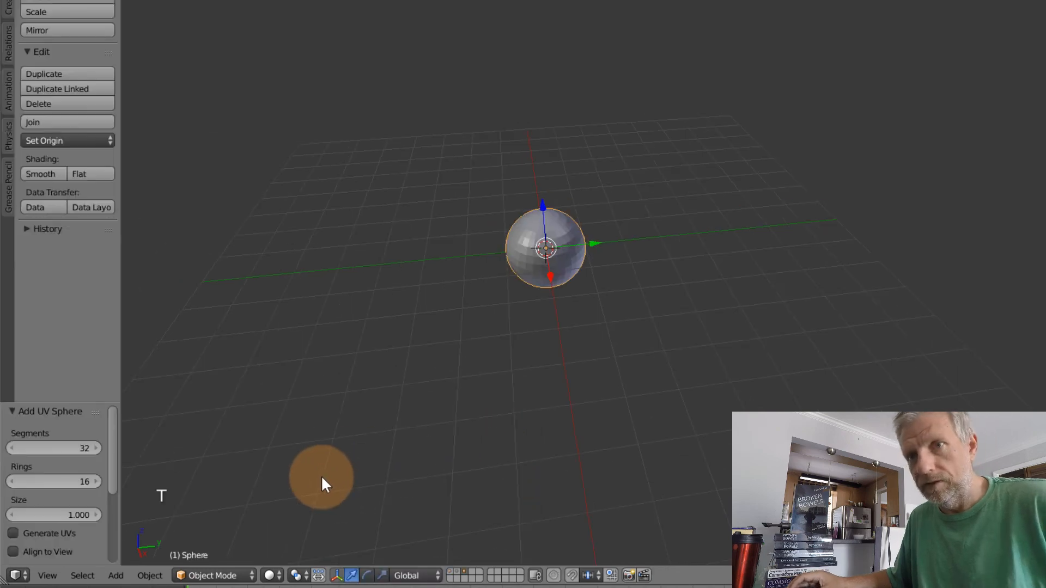
{"action": "left_click", "coordinate": [62, 446]}
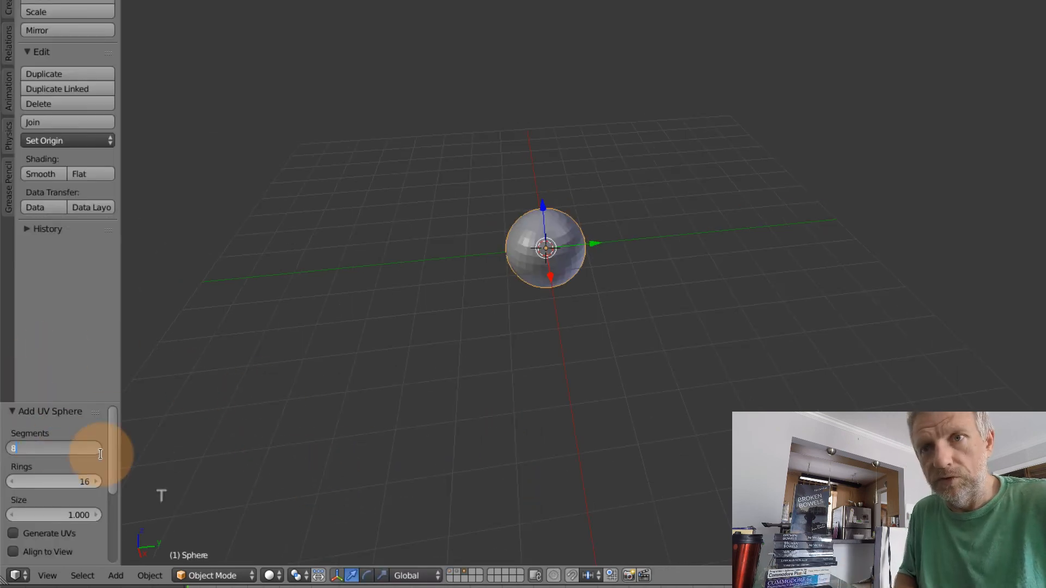
{"action": "key", "text": "Tab"}
{"action": "type", "text": "8"}
{"action": "key", "text": "Tab"}
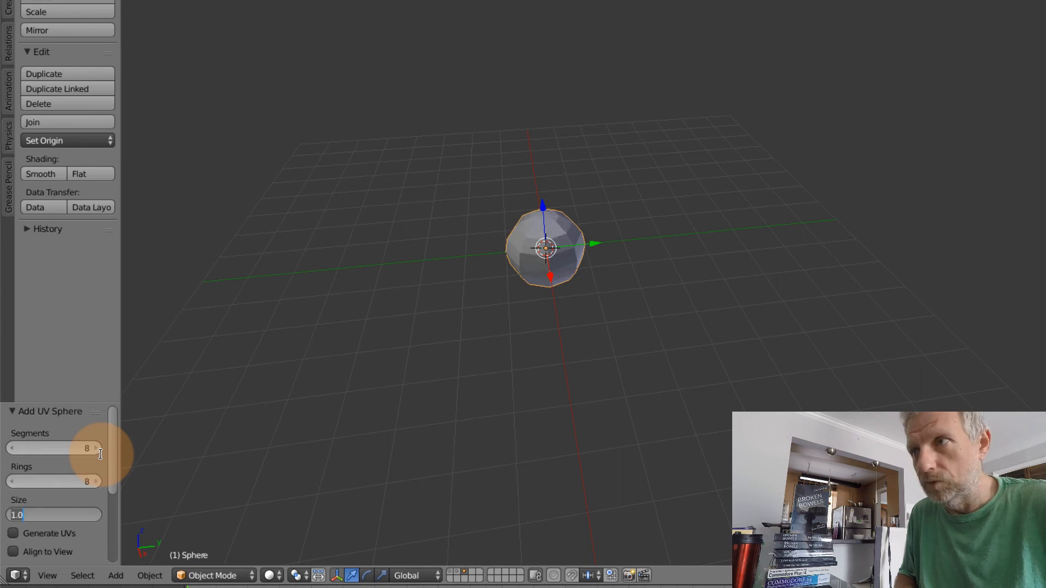
{"action": "key", "text": "shift+Tab"}
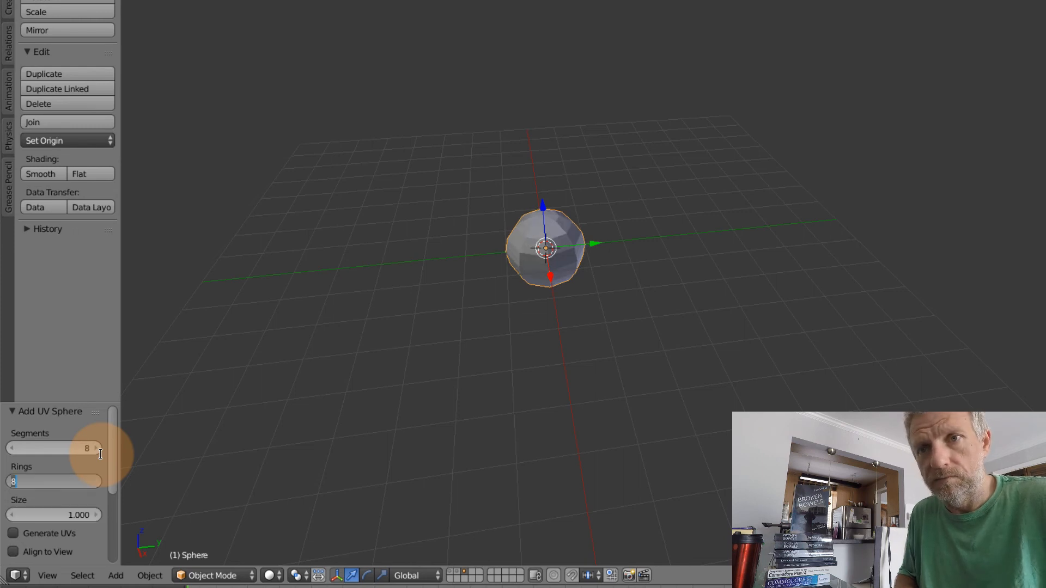
{"action": "key", "text": "shift+Tab"}
{"action": "type", "text": "12"}
{"action": "key", "text": "Tab"}
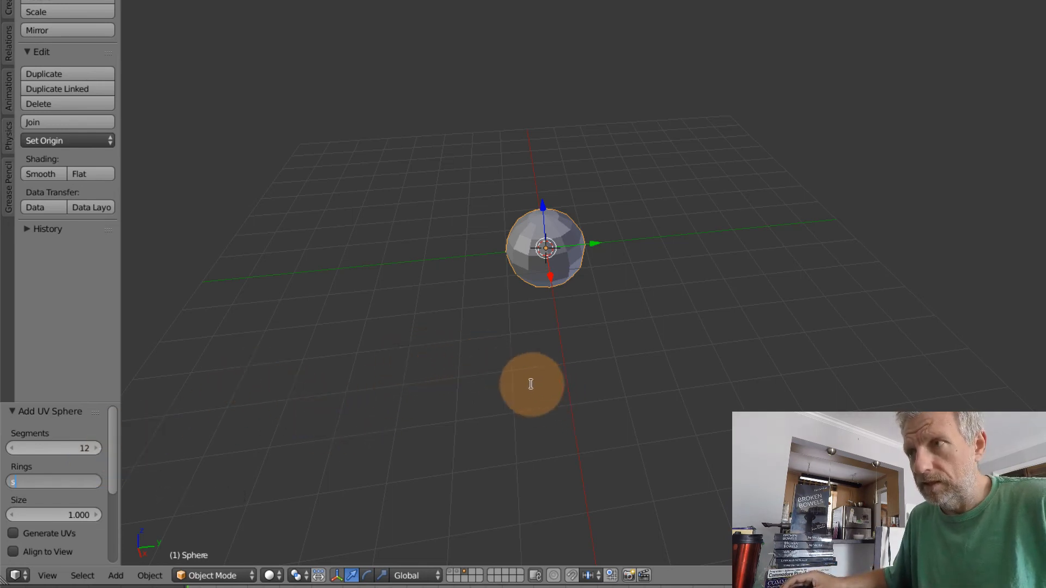
{"action": "key", "text": "Return"}
Scale the sphere down to about 0.153 of its size and frame it in the view
{"action": "key", "text": "s"}
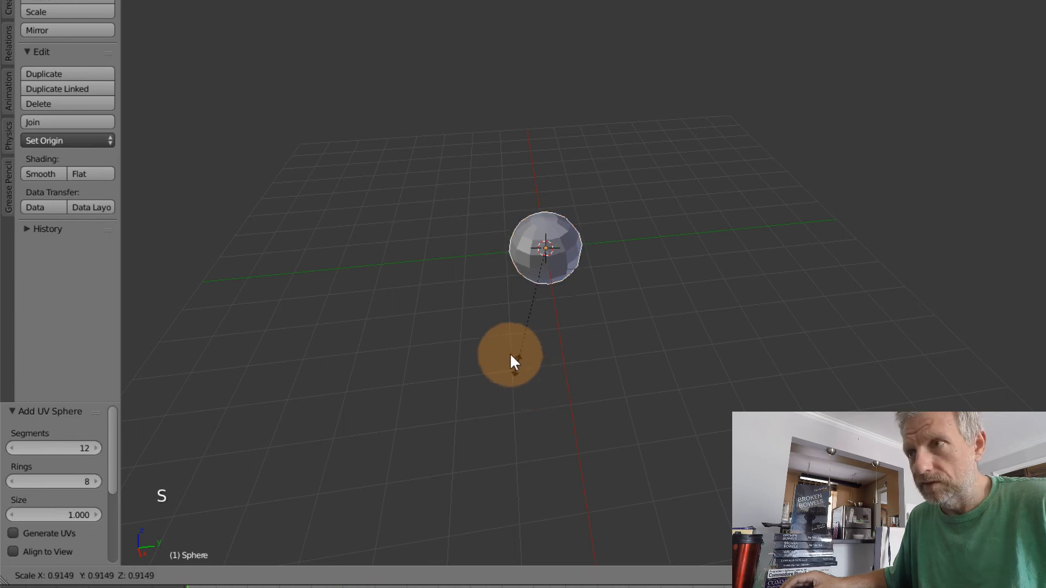
{"action": "left_click", "coordinate": [536, 267]}
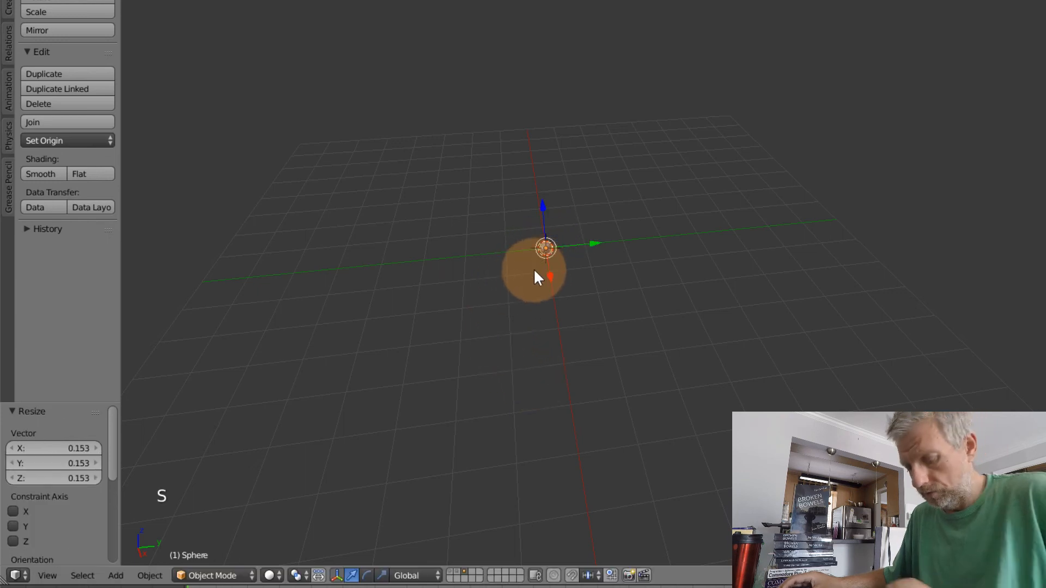
{"action": "key", "text": "KP_Decimal"}
{"action": "scroll", "coordinate": [562, 311], "scroll_direction": "down", "scroll_amount": 5}
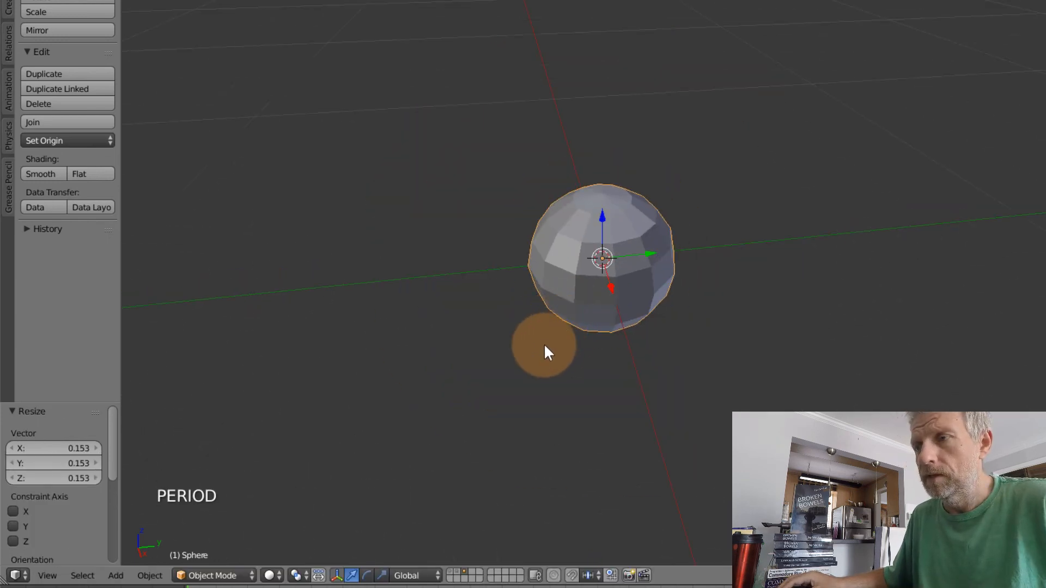
{"action": "mouse_move", "coordinate": [544, 350]}
{"action": "middle_mouse_down"}
{"action": "mouse_move", "coordinate": [570, 280]}
{"action": "mouse_move", "coordinate": [577, 297]}
{"action": "mouse_move", "coordinate": [601, 268]}
{"action": "mouse_move", "coordinate": [604, 295]}
{"action": "mouse_move", "coordinate": [574, 278]}
{"action": "mouse_move", "coordinate": [609, 261]}
{"action": "mouse_move", "coordinate": [579, 338]}
{"action": "middle_mouse_up"}
{"action": "middle_click_drag", "start_coordinate": [597, 293], "coordinate": [721, 288]}
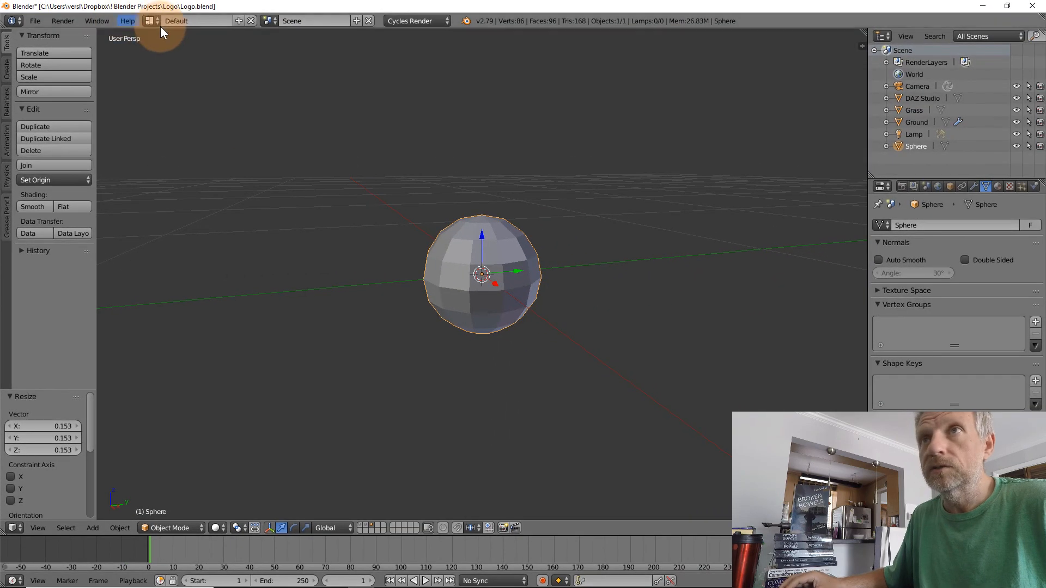
Switch to the Nodes screen layout and frame the sphere in its 3D view
{"action": "left_click", "coordinate": [162, 20]}
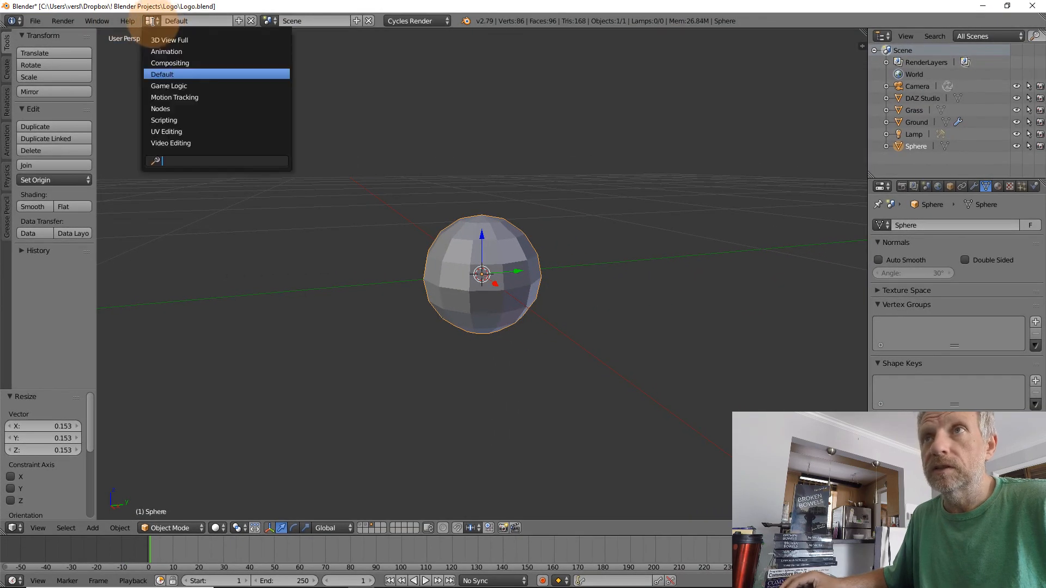
{"action": "left_click", "coordinate": [193, 111]}
{"action": "key", "text": "KP_Decimal"}
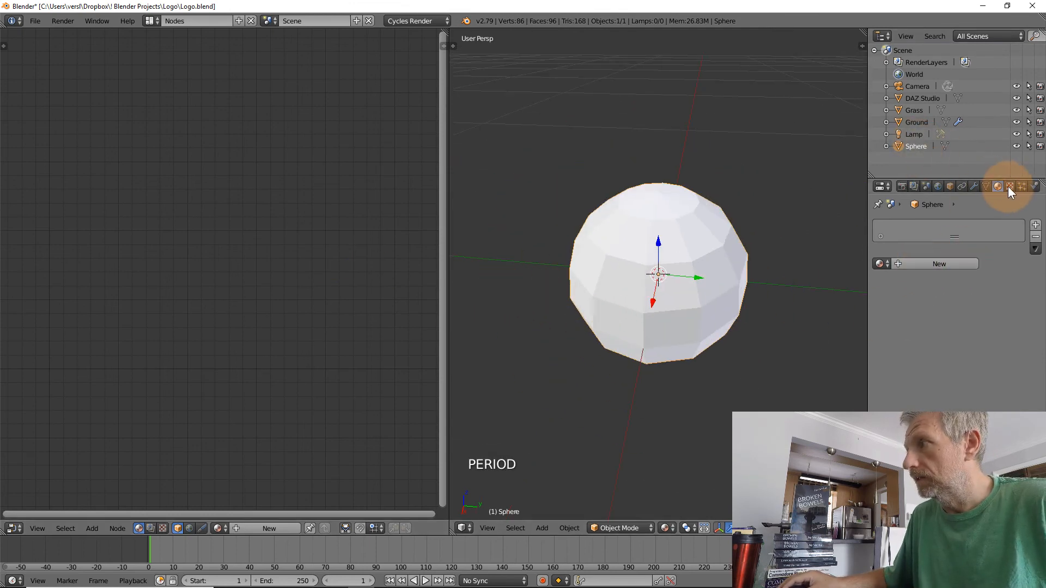
Create a new material for the sphere and name it Gold
{"action": "left_click", "coordinate": [939, 264]}
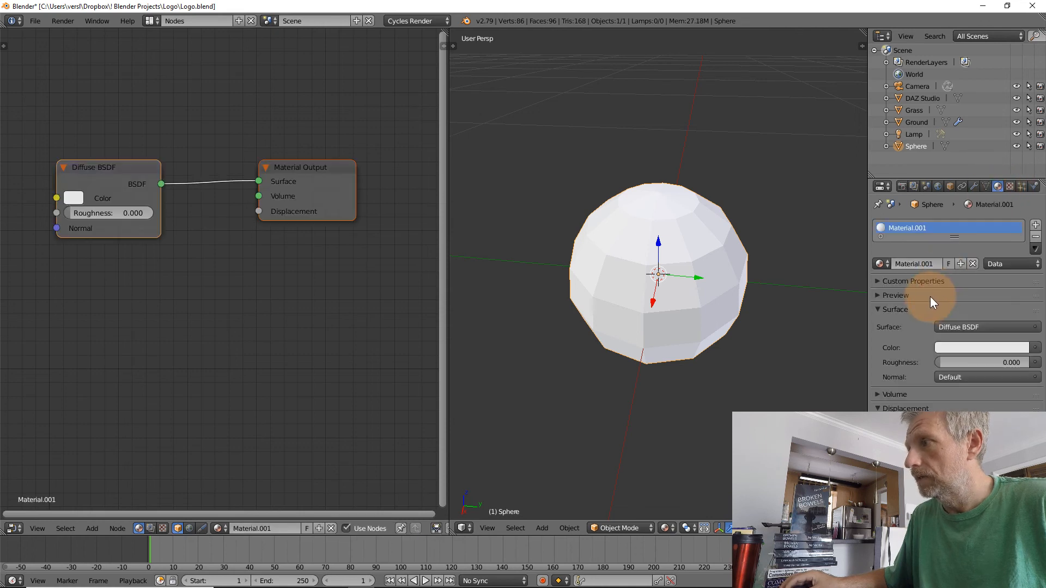
{"action": "double_click", "coordinate": [914, 264]}
{"action": "type", "text": "G"}
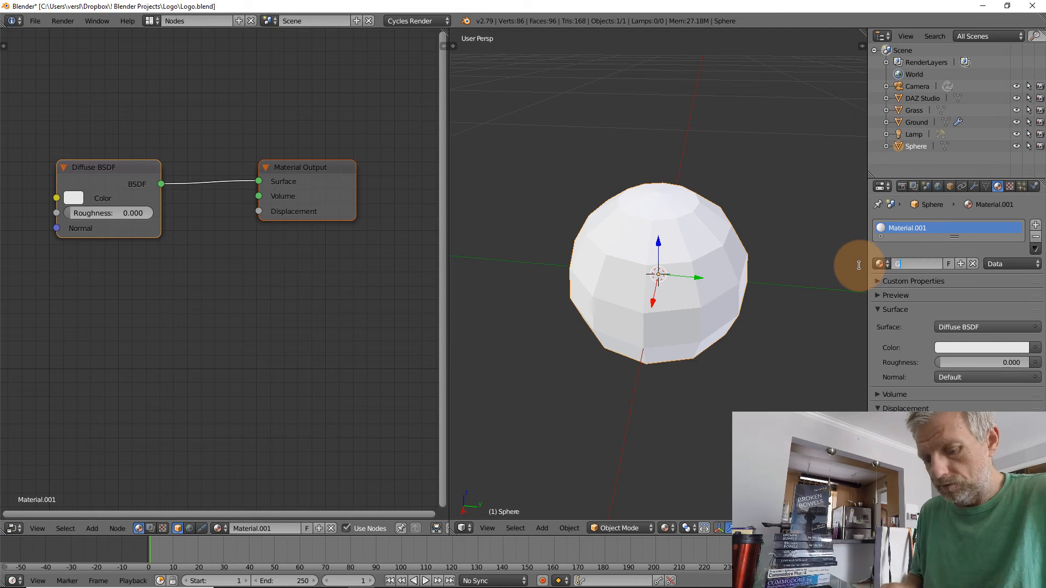
{"action": "type", "text": "old"}
{"action": "key", "text": "Return"}
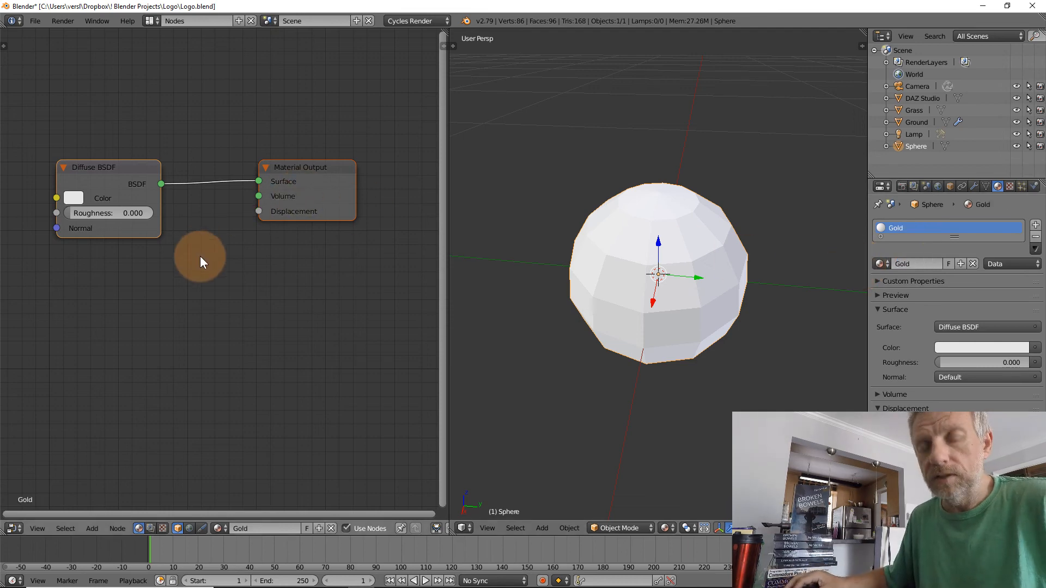
Insert a Mix Shader node between the Diffuse BSDF and the Material Output
{"action": "key", "text": "shift+a"}
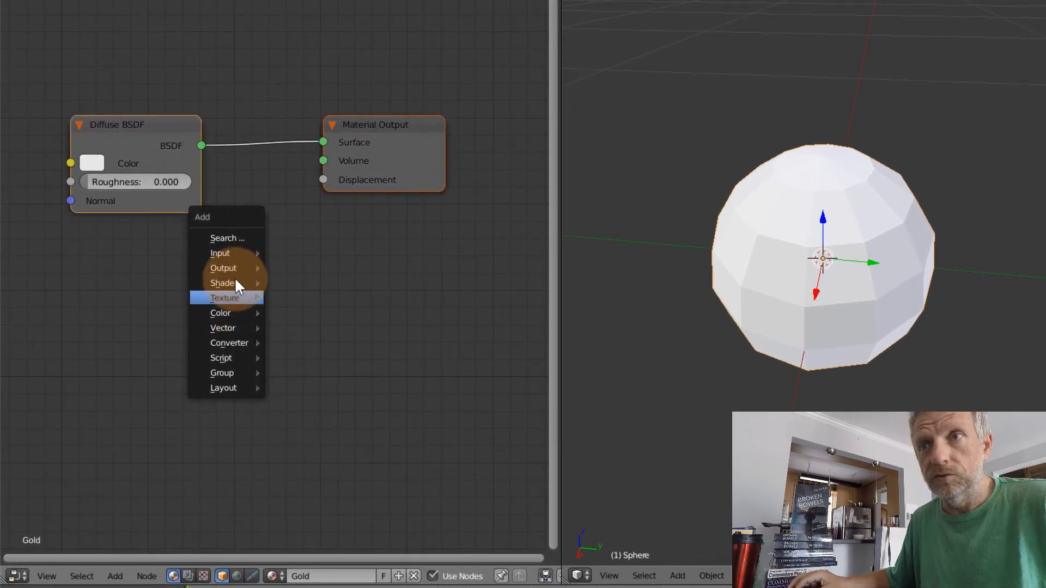
{"action": "mouse_move", "coordinate": [235, 283]}
{"action": "left_click", "coordinate": [338, 427]}
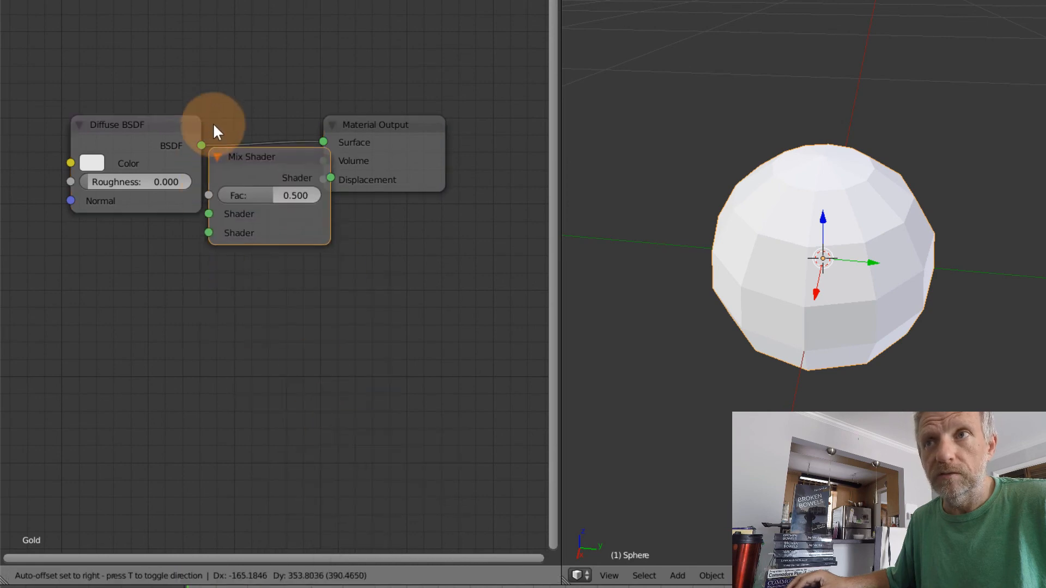
{"action": "left_click", "coordinate": [218, 79]}
Add a Glossy BSDF below the Diffuse BSDF and connect it to the Mix Shader's second shader input
{"action": "key", "text": "shift+a"}
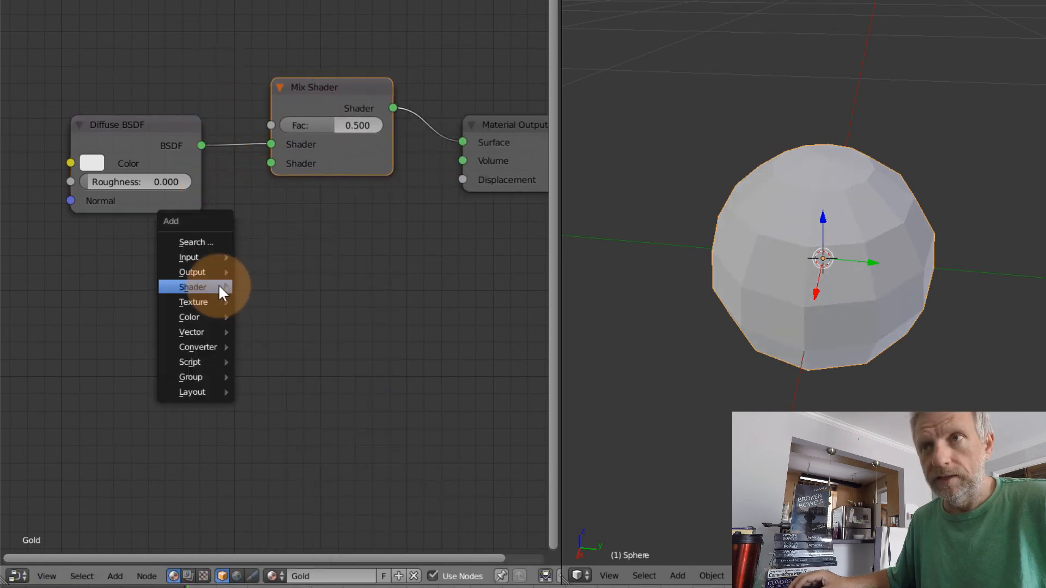
{"action": "mouse_move", "coordinate": [219, 287]}
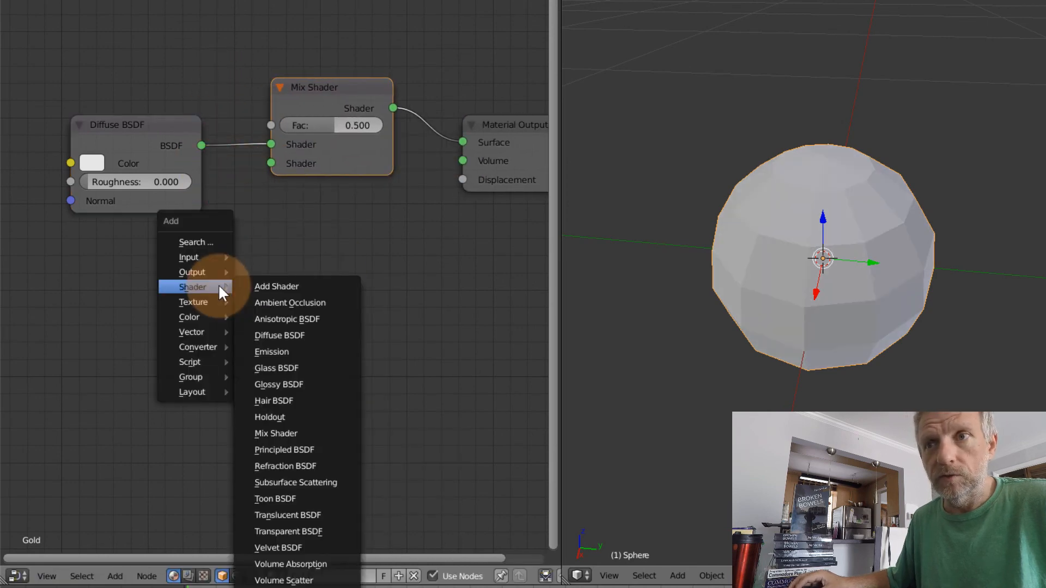
{"action": "left_click", "coordinate": [299, 383]}
{"action": "left_click", "coordinate": [146, 301]}
{"action": "mouse_move", "coordinate": [197, 298]}
{"action": "left_mouse_down"}
{"action": "mouse_move", "coordinate": [226, 205]}
{"action": "mouse_move", "coordinate": [271, 163]}
{"action": "left_mouse_up"}
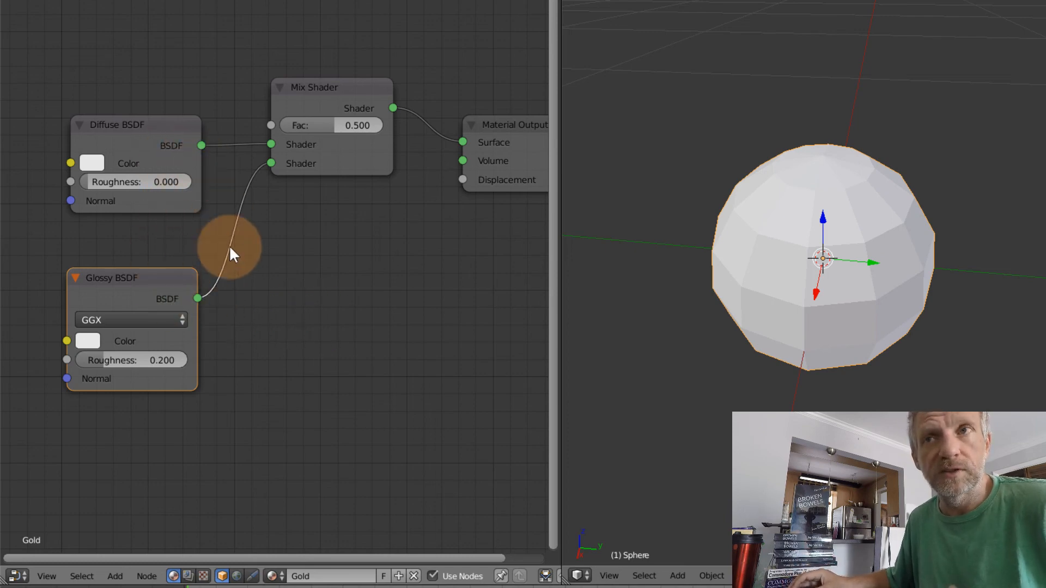
Set the Glossy BSDF color to a bright pale yellow, about R 1.000, G 0.961, B 0.411
{"action": "left_click", "coordinate": [88, 340]}
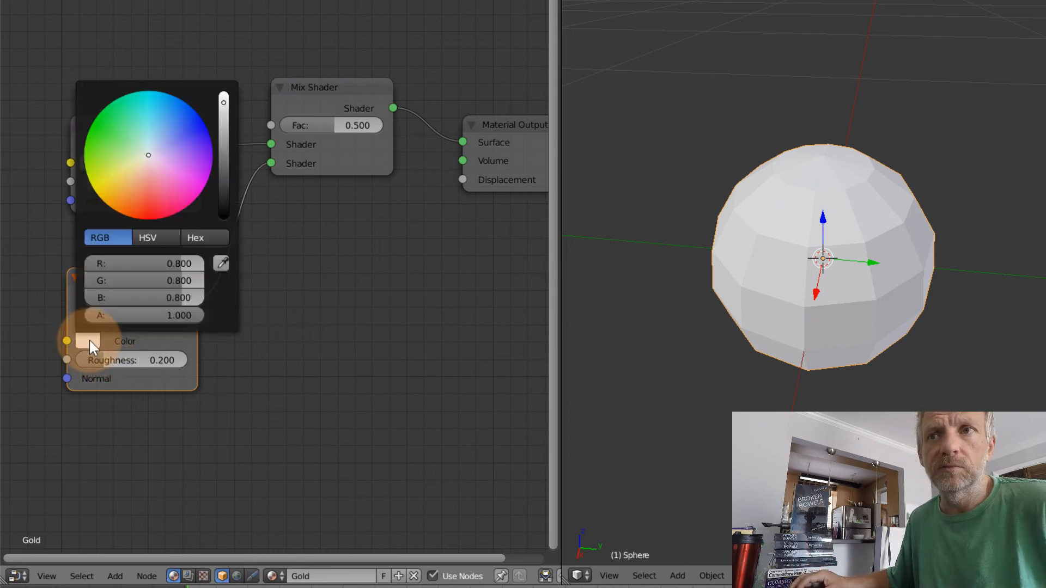
{"action": "left_click_drag", "start_coordinate": [125, 173], "coordinate": [121, 191]}
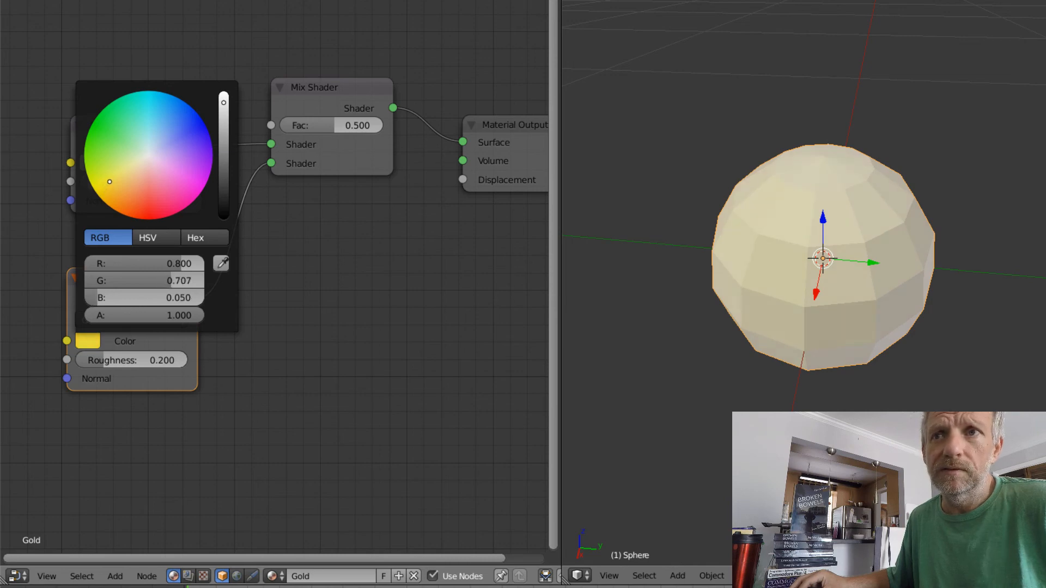
{"action": "left_click_drag", "start_coordinate": [109, 182], "coordinate": [110, 196]}
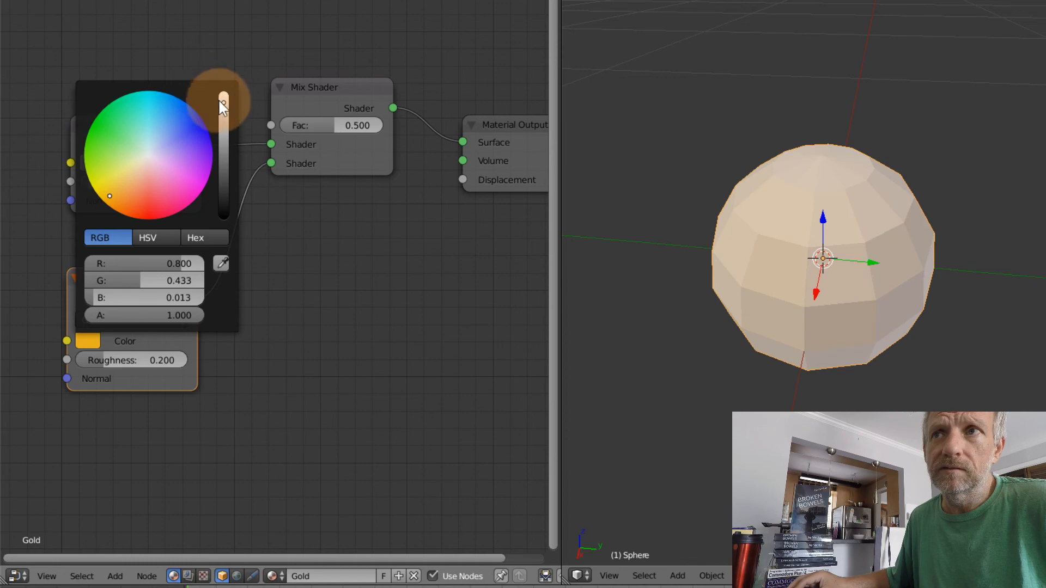
{"action": "left_click_drag", "start_coordinate": [220, 101], "coordinate": [224, 92]}
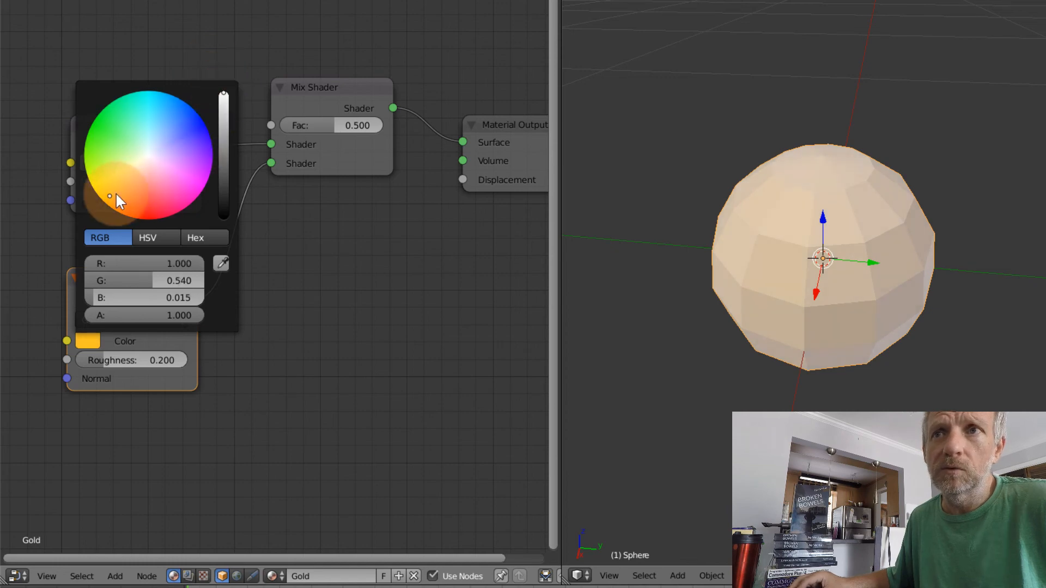
{"action": "left_click_drag", "start_coordinate": [109, 197], "coordinate": [132, 167]}
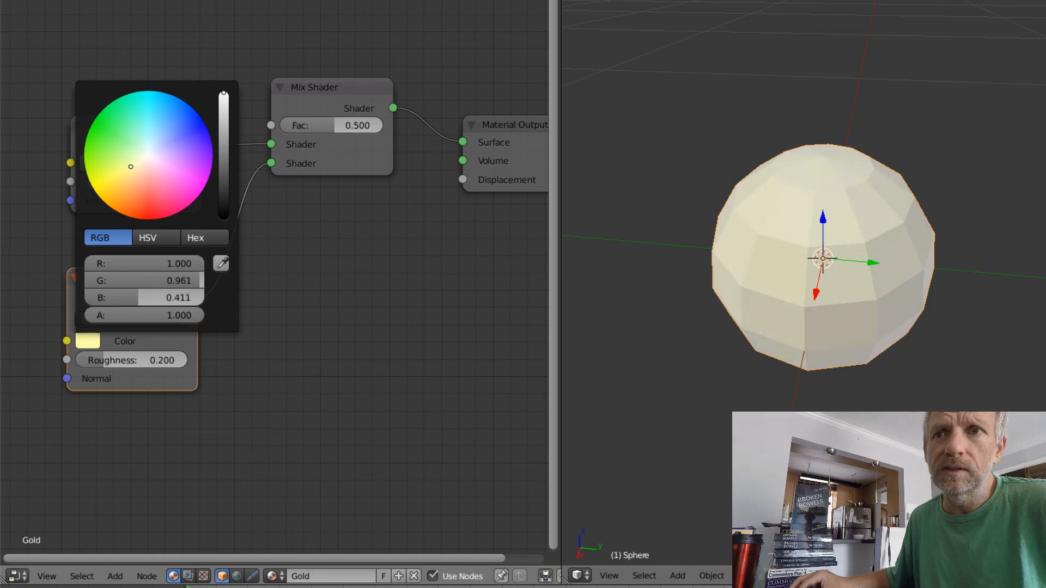
Set the Diffuse BSDF color to a golden yellow and lower its brightness slightly
{"action": "left_click", "coordinate": [102, 165]}
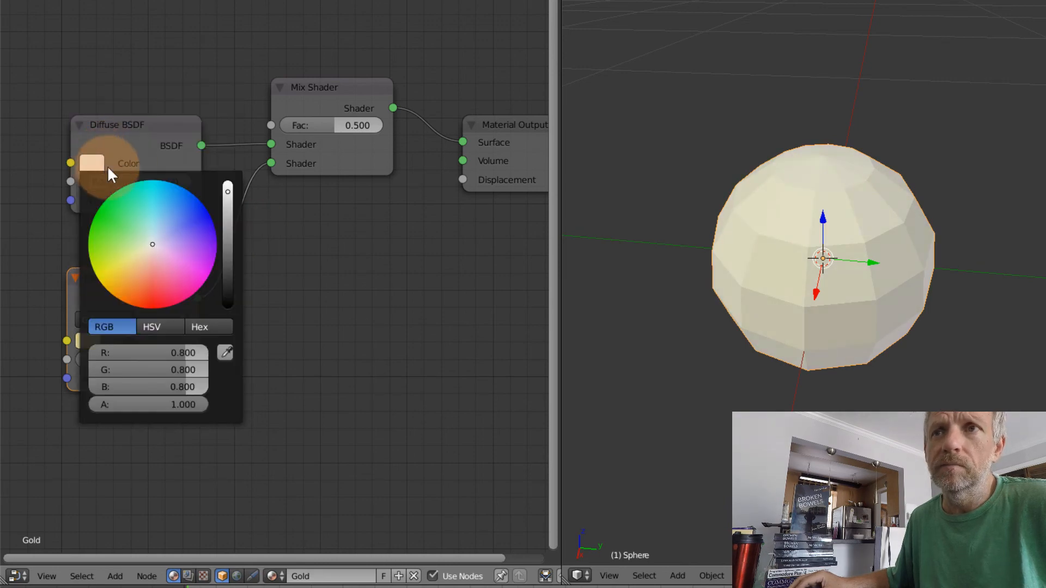
{"action": "key", "text": "ctrl+v"}
{"action": "left_click_drag", "start_coordinate": [115, 277], "coordinate": [118, 277]}
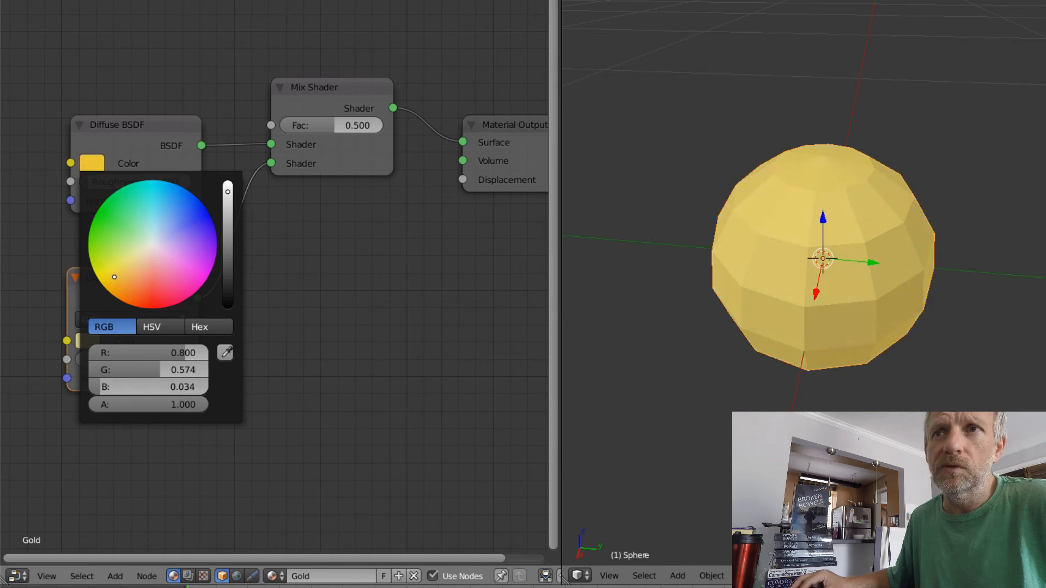
{"action": "left_click_drag", "start_coordinate": [227, 191], "coordinate": [227, 206]}
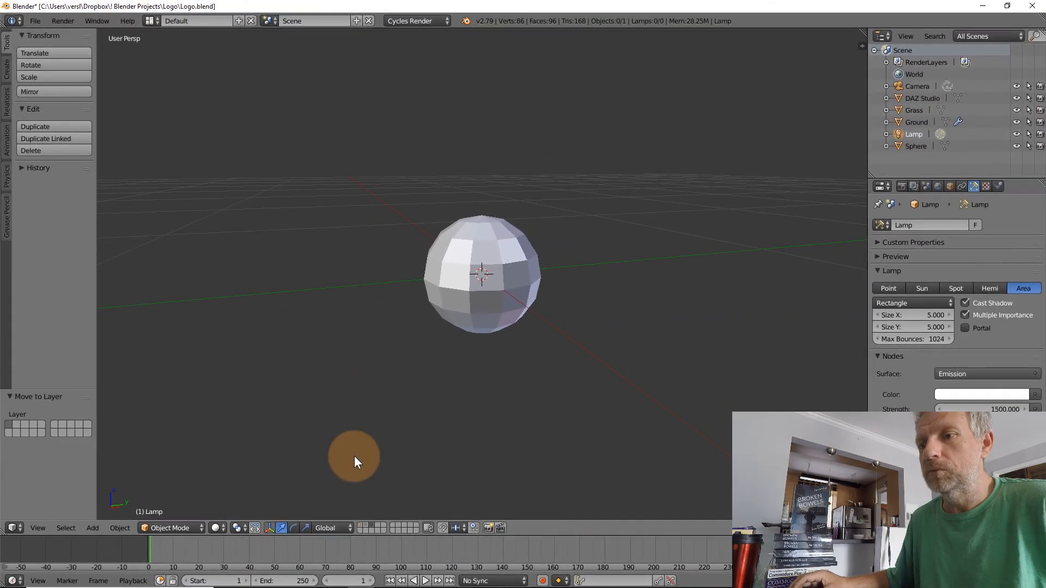
Show the layer with the grassy logo scene in the Default layout and select the DAZ Studio lettering
{"action": "left_click", "coordinate": [361, 525]}
{"action": "scroll", "coordinate": [455, 376], "scroll_direction": "down", "scroll_amount": 5}
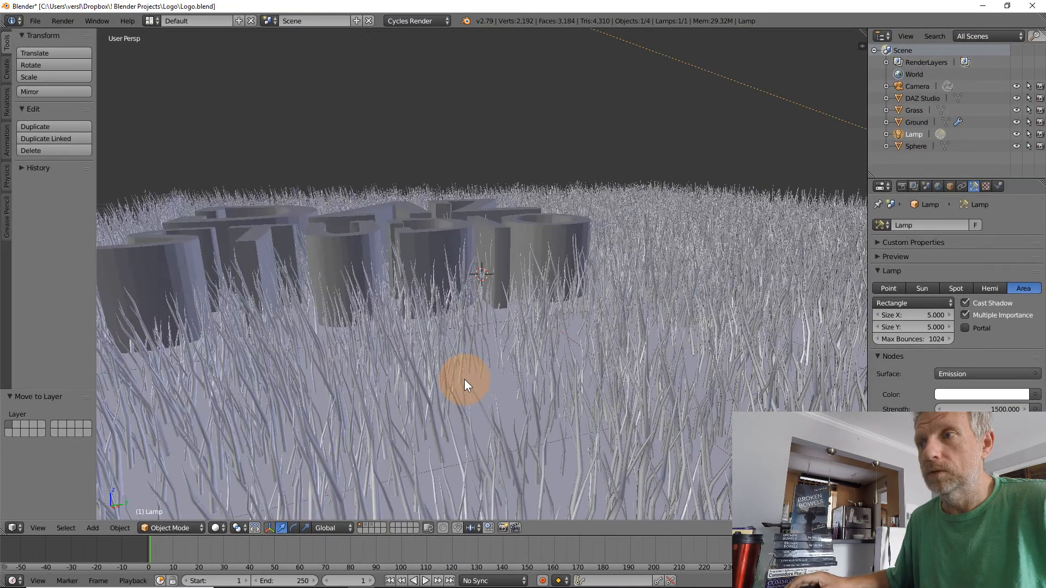
{"action": "middle_click_drag", "start_coordinate": [463, 381], "coordinate": [500, 291]}
{"action": "right_click", "coordinate": [477, 230]}
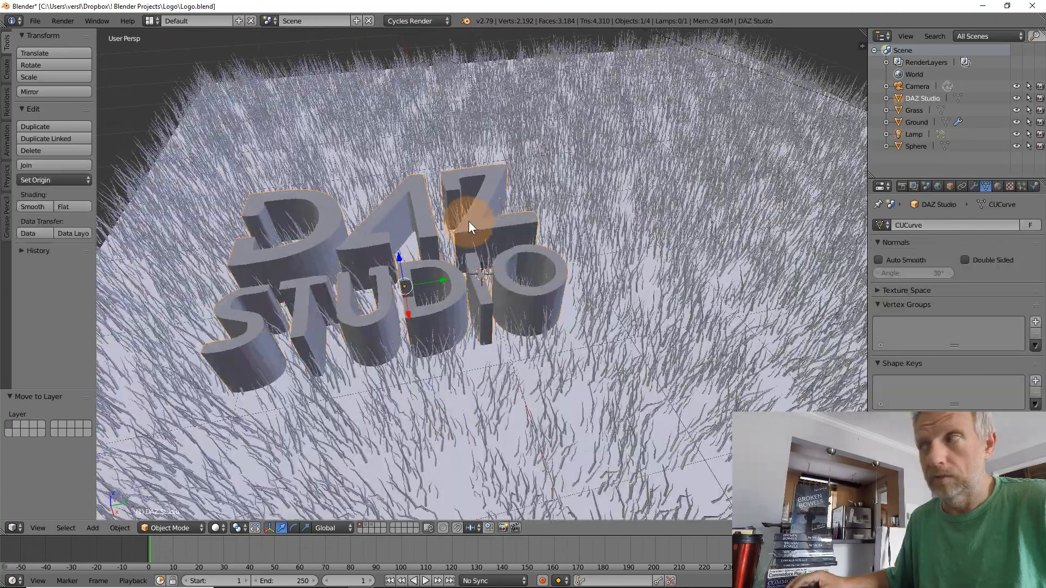
Add a particle system to the DAZ Studio lettering and set its type to Hair
{"action": "left_click", "coordinate": [1019, 186]}
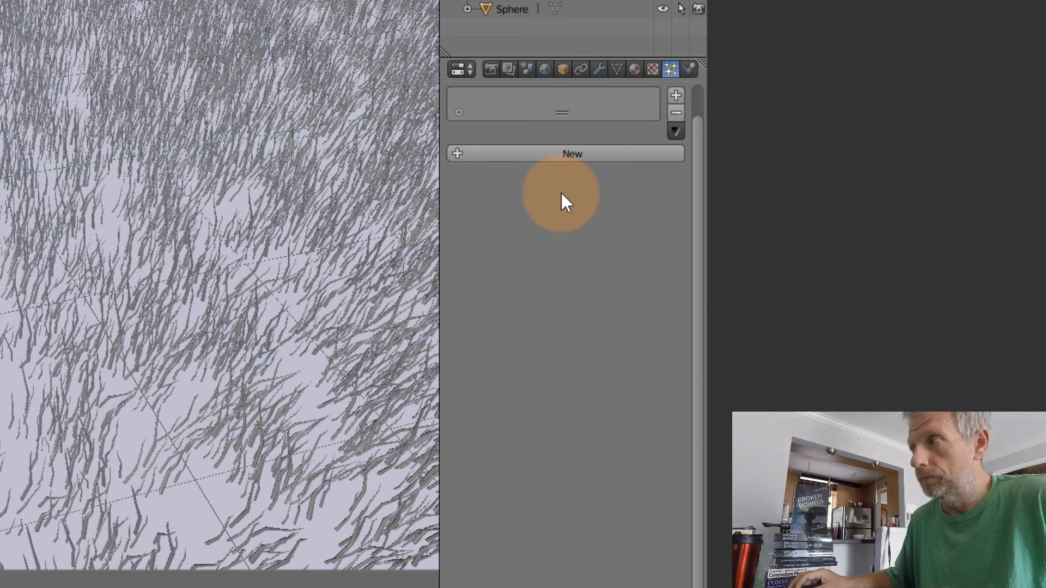
{"action": "left_click", "coordinate": [592, 154]}
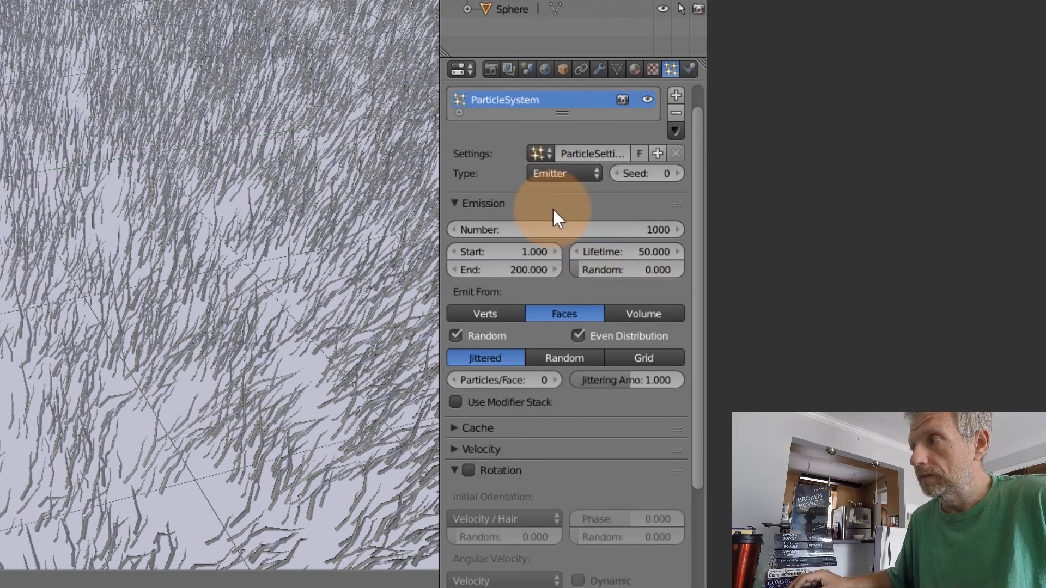
{"action": "left_click", "coordinate": [592, 169]}
{"action": "left_click", "coordinate": [569, 127]}
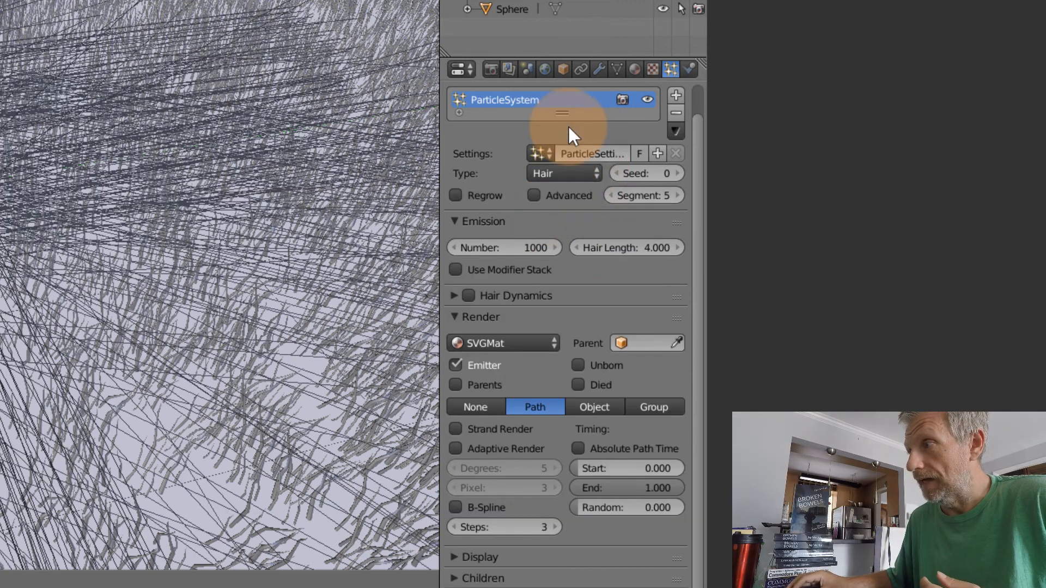
Enable the Advanced options of the hair system and collapse its Emission, Render and Rotation settings
{"action": "left_click", "coordinate": [454, 221]}
{"action": "left_click", "coordinate": [455, 263]}
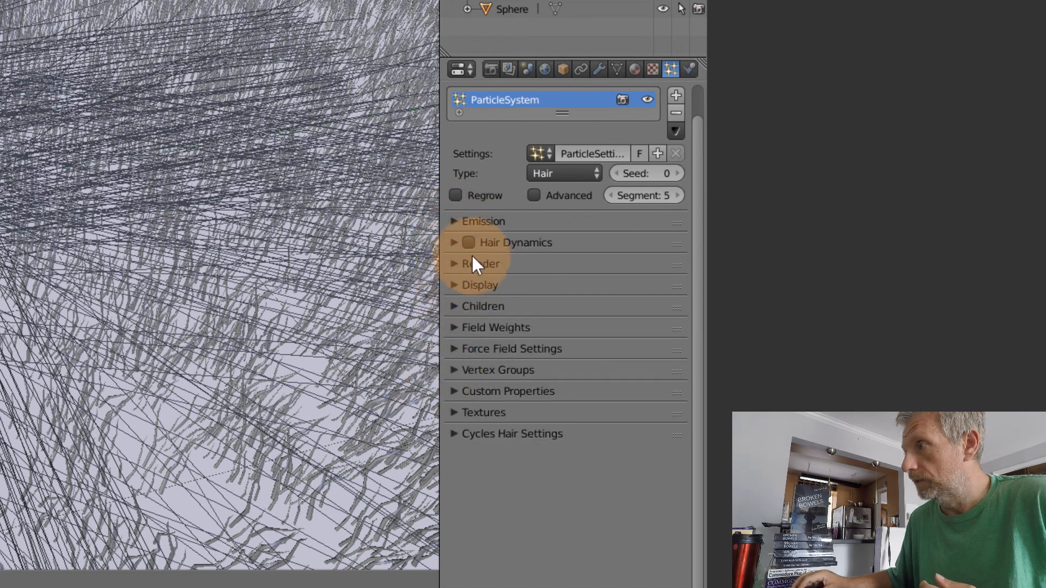
{"action": "left_click", "coordinate": [534, 194]}
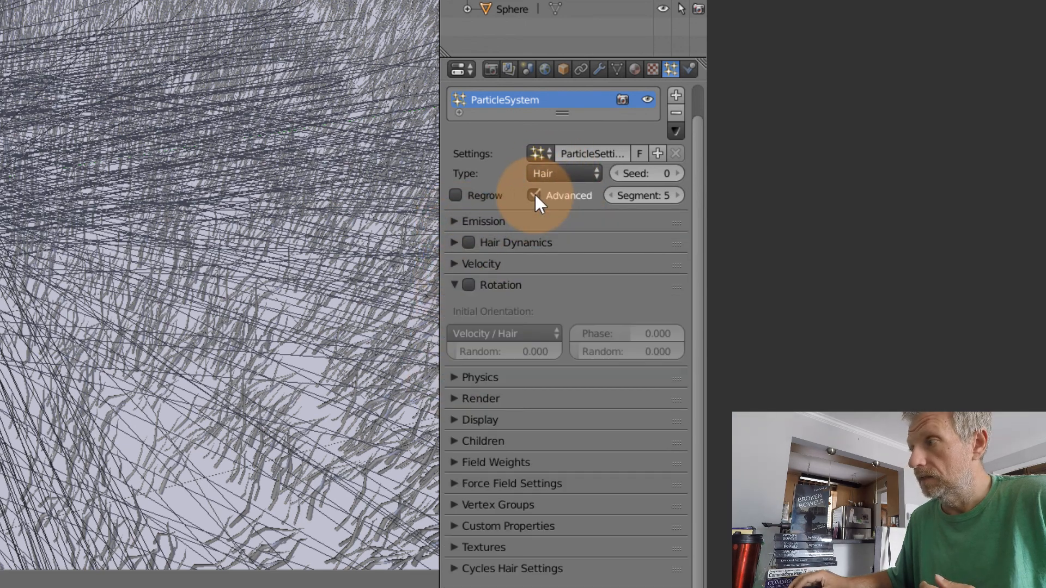
{"action": "left_click", "coordinate": [455, 284]}
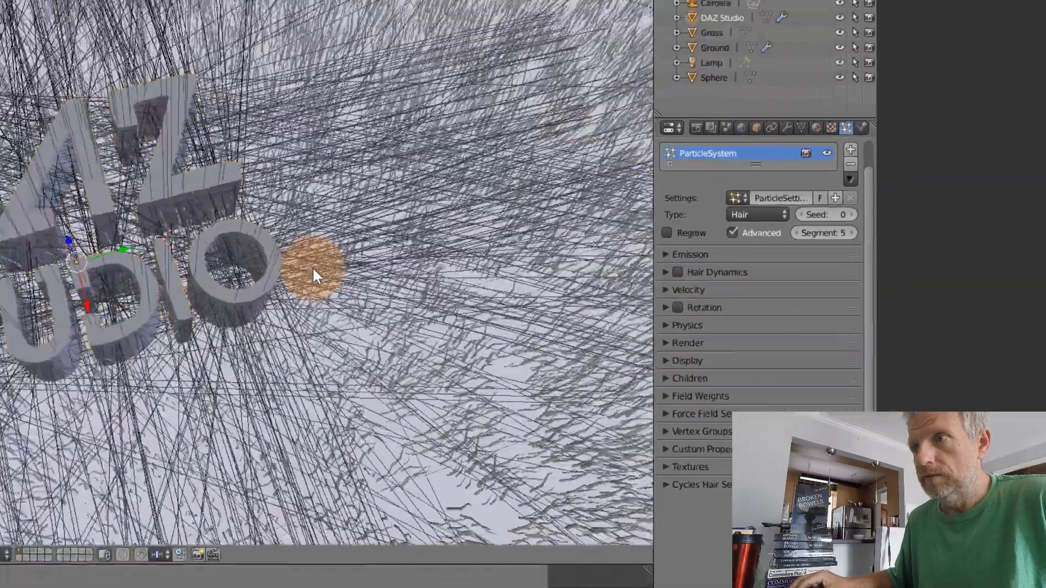
Render the lettering's hair particles as an object, using Sphere as the dupli object
{"action": "middle_click_drag", "start_coordinate": [312, 266], "coordinate": [310, 189]}
{"action": "middle_click_drag", "start_coordinate": [592, 238], "coordinate": [607, 269]}
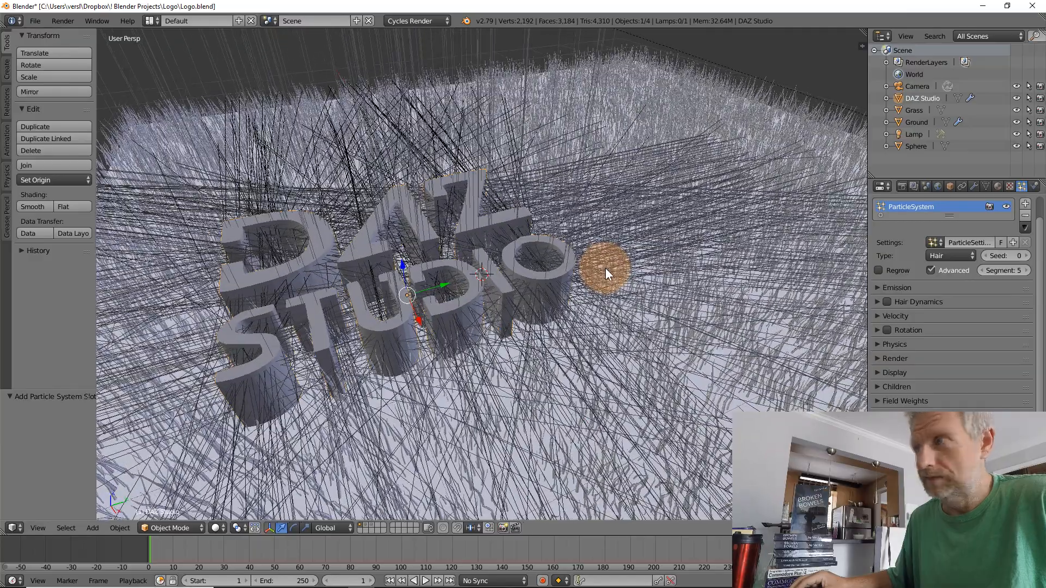
{"action": "left_click", "coordinate": [877, 358]}
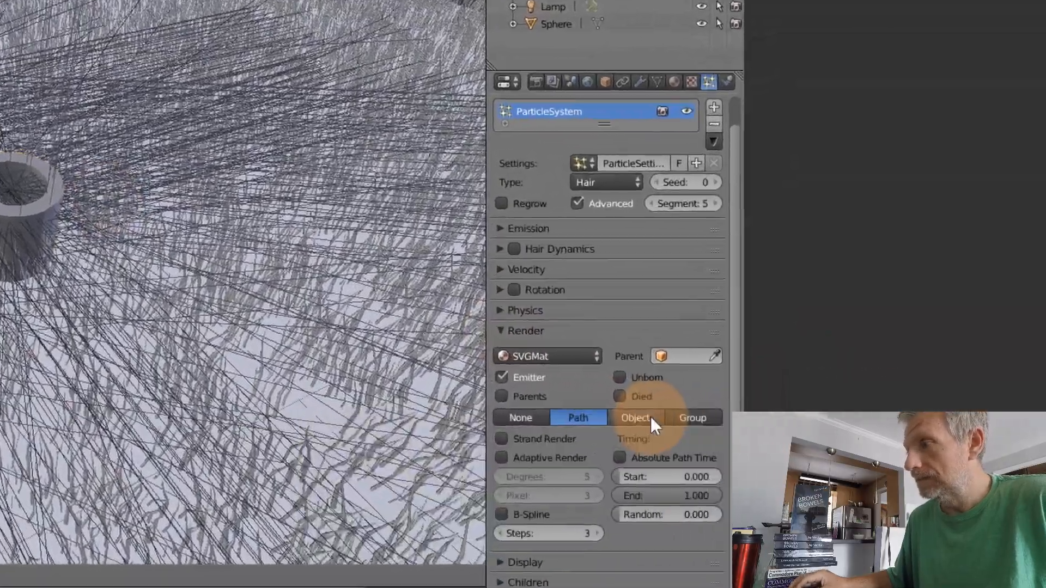
{"action": "left_click", "coordinate": [966, 418]}
{"action": "left_click", "coordinate": [623, 439]}
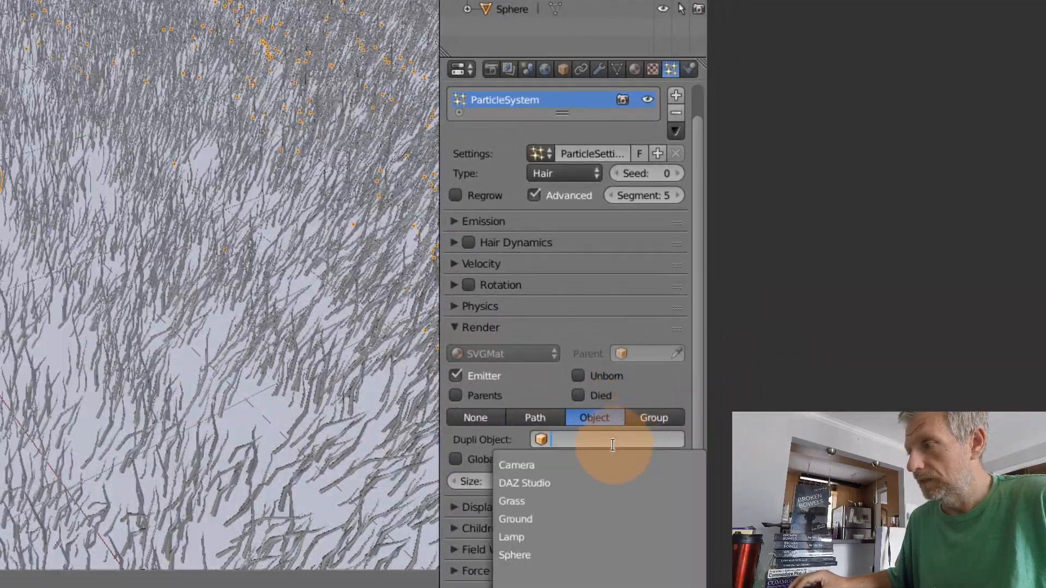
{"action": "left_click", "coordinate": [526, 553]}
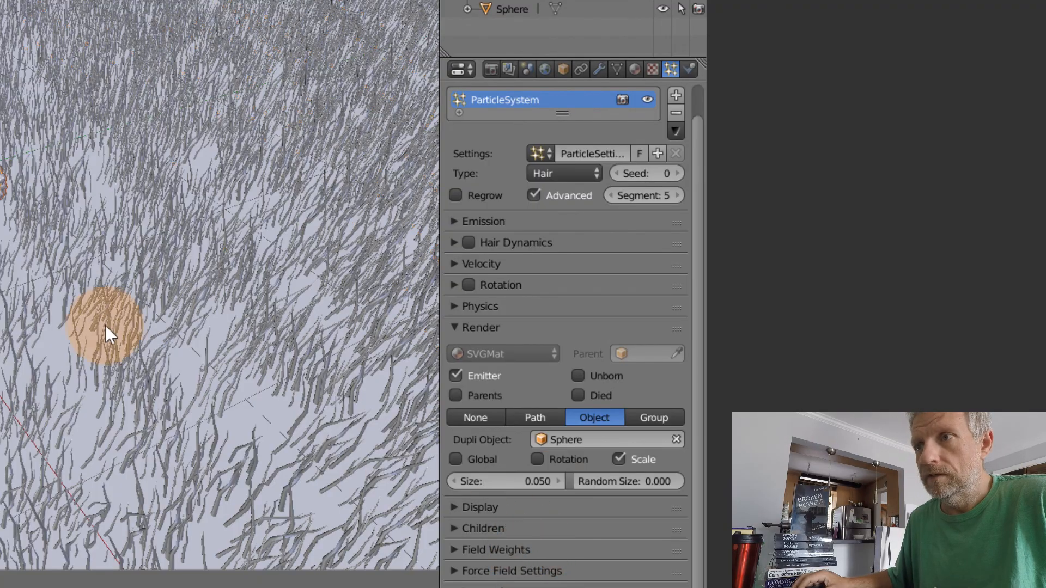
Switch to the sphere's layer, select the sphere and apply smooth shading to it
{"action": "scroll", "coordinate": [105, 333], "scroll_direction": "up", "scroll_amount": 2}
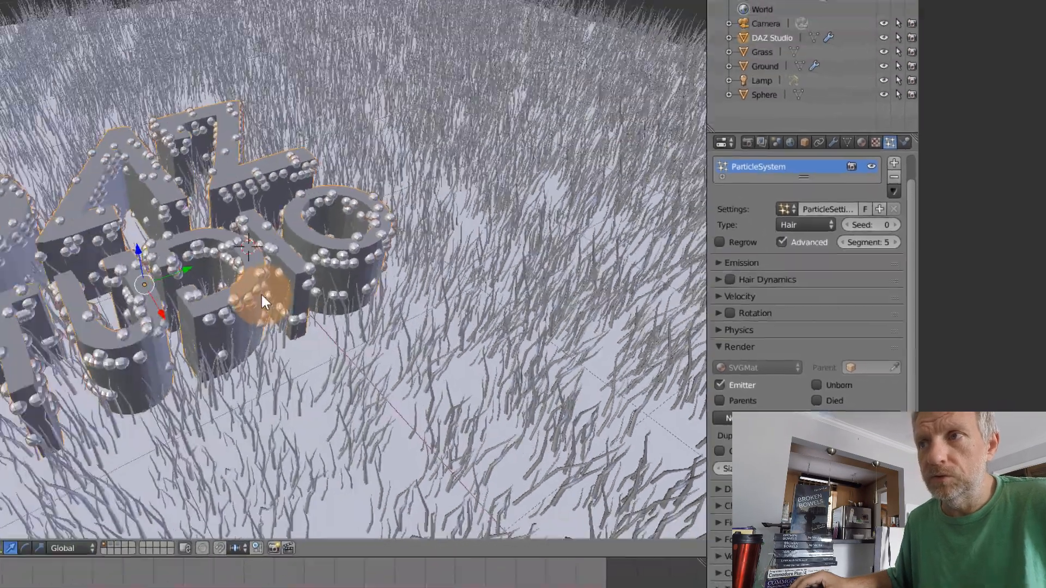
{"action": "middle_click_drag", "start_coordinate": [263, 296], "coordinate": [491, 304]}
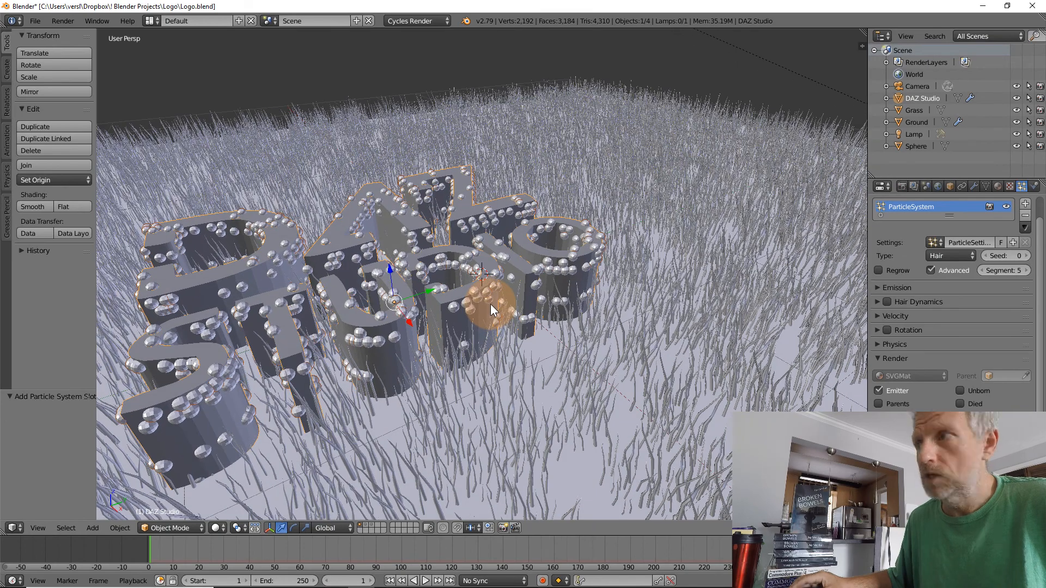
{"action": "left_click", "coordinate": [370, 524]}
{"action": "scroll", "coordinate": [439, 250], "scroll_direction": "up", "scroll_amount": 3}
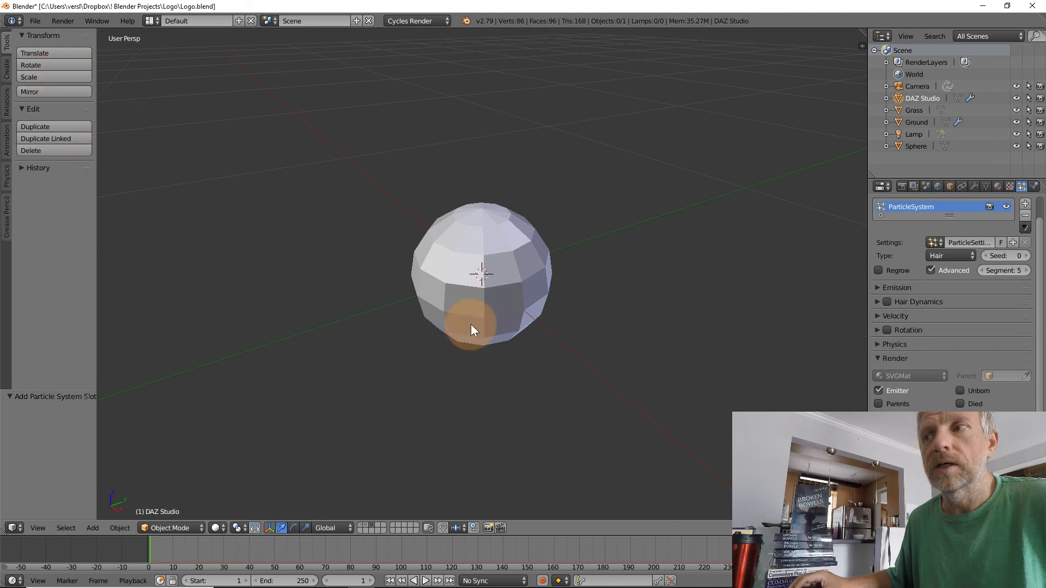
{"action": "right_click", "coordinate": [482, 295]}
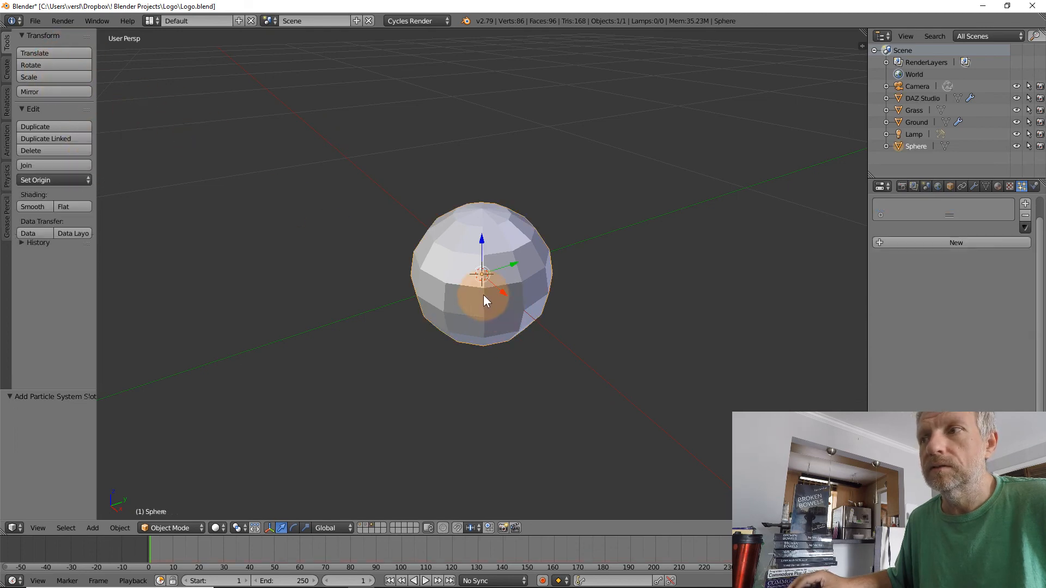
{"action": "left_click", "coordinate": [37, 206]}
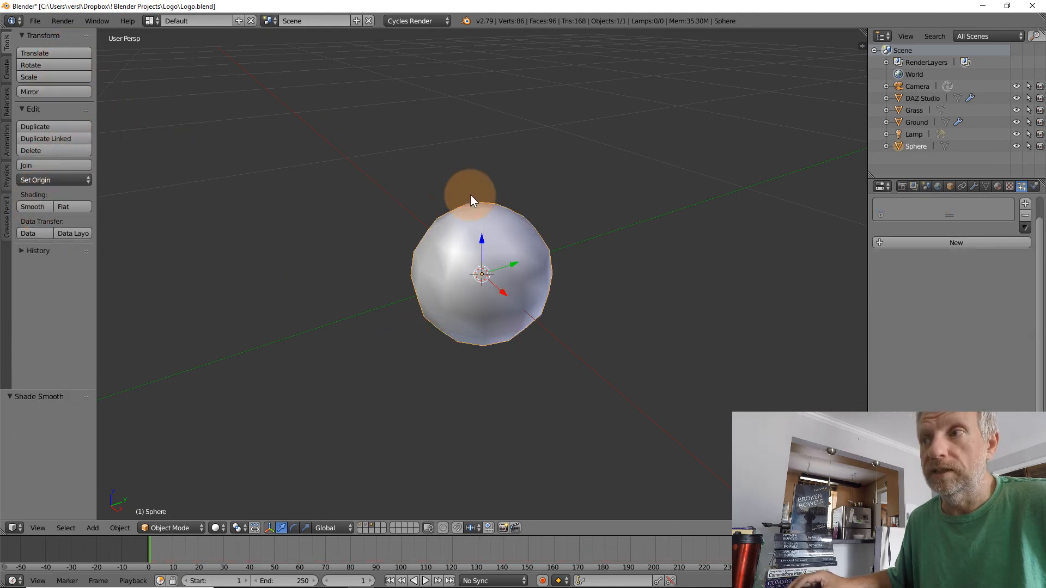
Return to the logo's layer, select the DAZ Studio lettering and set its particle emission number to 9042
{"action": "left_click", "coordinate": [360, 525]}
{"action": "scroll", "coordinate": [596, 446], "scroll_direction": "down", "scroll_amount": 4}
{"action": "scroll", "coordinate": [595, 447], "scroll_direction": "down", "scroll_amount": 7}
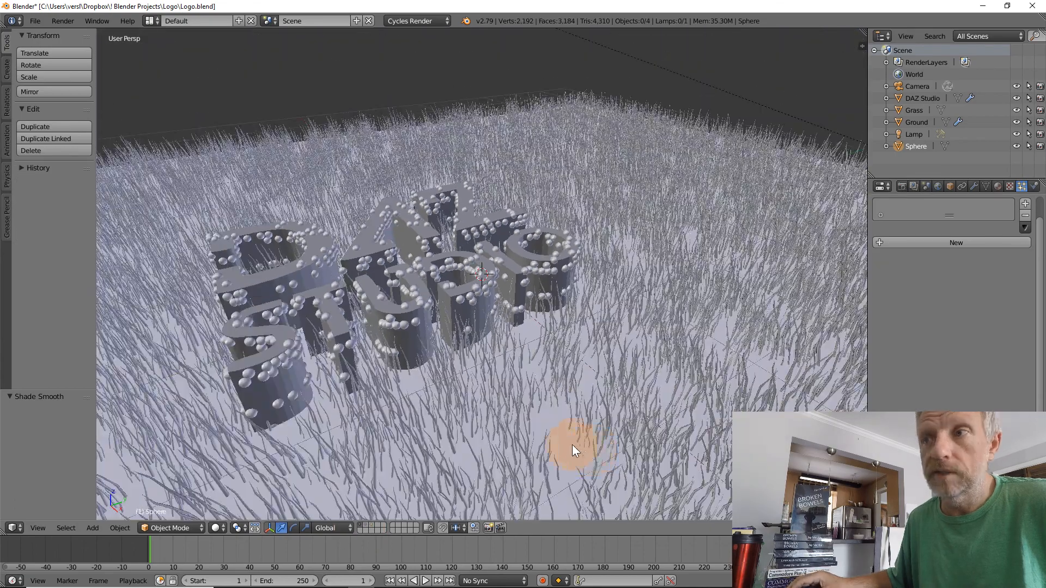
{"action": "scroll", "coordinate": [396, 359], "scroll_direction": "up", "scroll_amount": 2}
{"action": "right_click", "coordinate": [348, 318]}
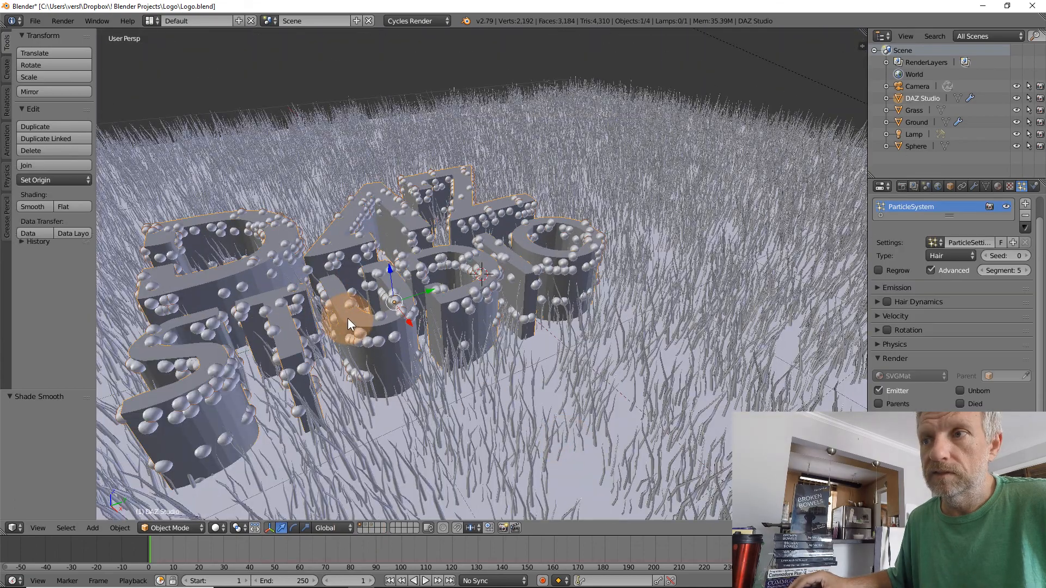
{"action": "left_click", "coordinate": [876, 287]}
{"action": "left_click_drag", "start_coordinate": [894, 306], "coordinate": [590, 253]}
{"action": "middle_click_drag", "start_coordinate": [563, 273], "coordinate": [557, 249]}
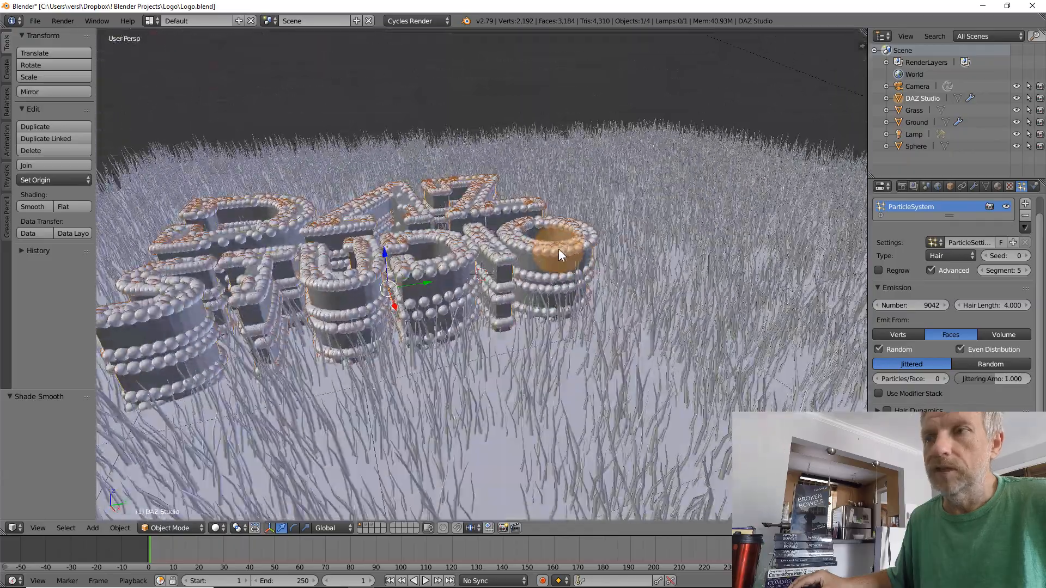
{"action": "middle_click_drag", "start_coordinate": [460, 309], "coordinate": [479, 329]}
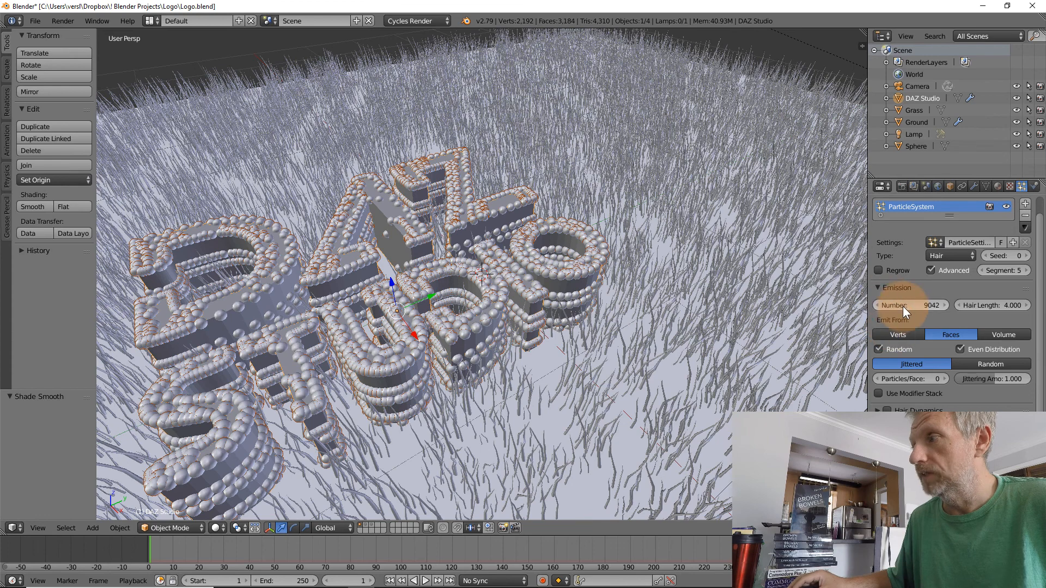
{"action": "middle_click_drag", "start_coordinate": [674, 332], "coordinate": [648, 315]}
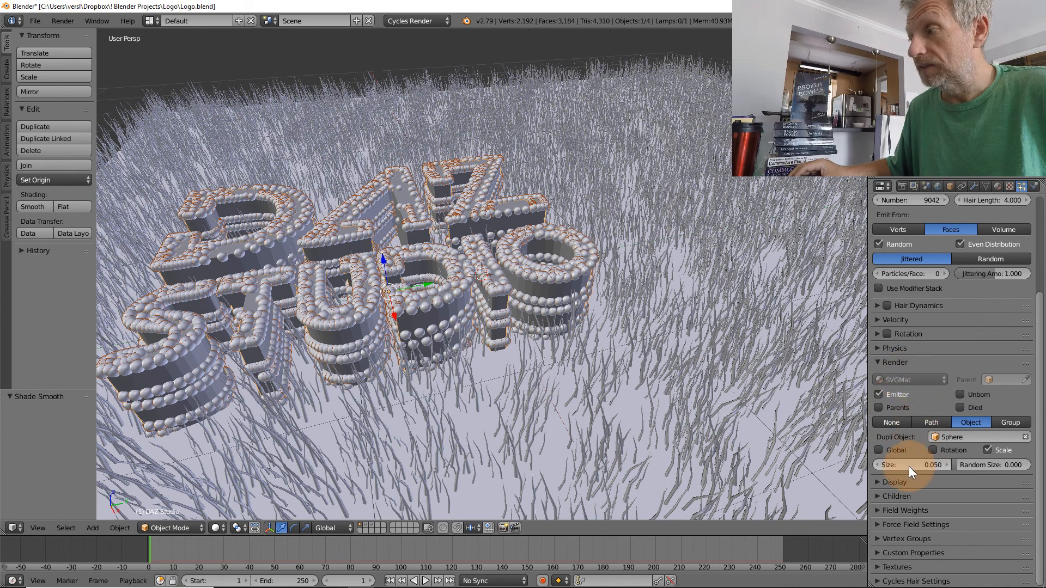
Set the size of the spheres on the lettering to 0.110 and their random size to 1.000
{"action": "left_click_drag", "start_coordinate": [980, 465], "coordinate": [1010, 465]}
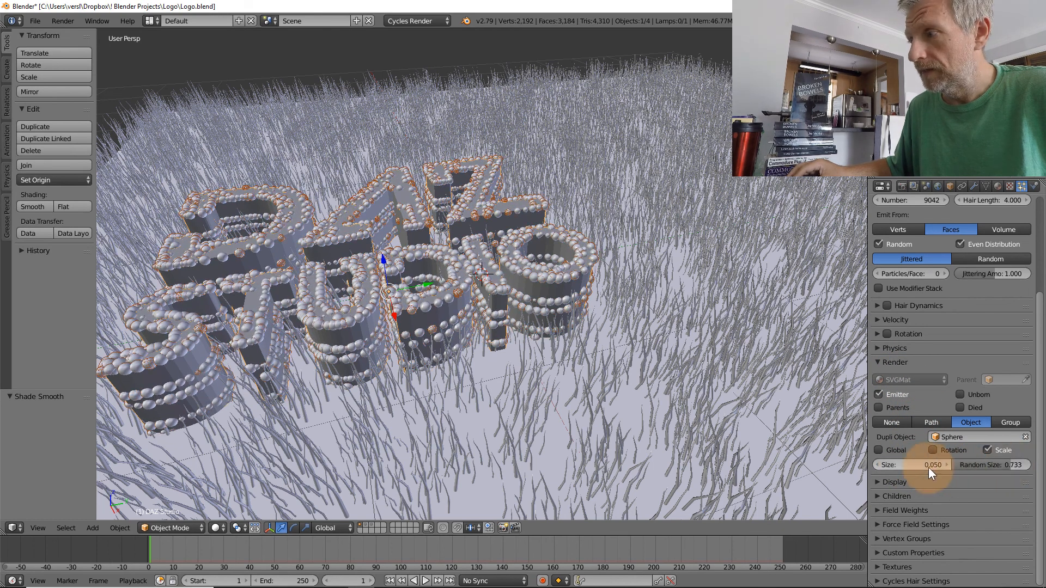
{"action": "left_click_drag", "start_coordinate": [888, 467], "coordinate": [920, 466]}
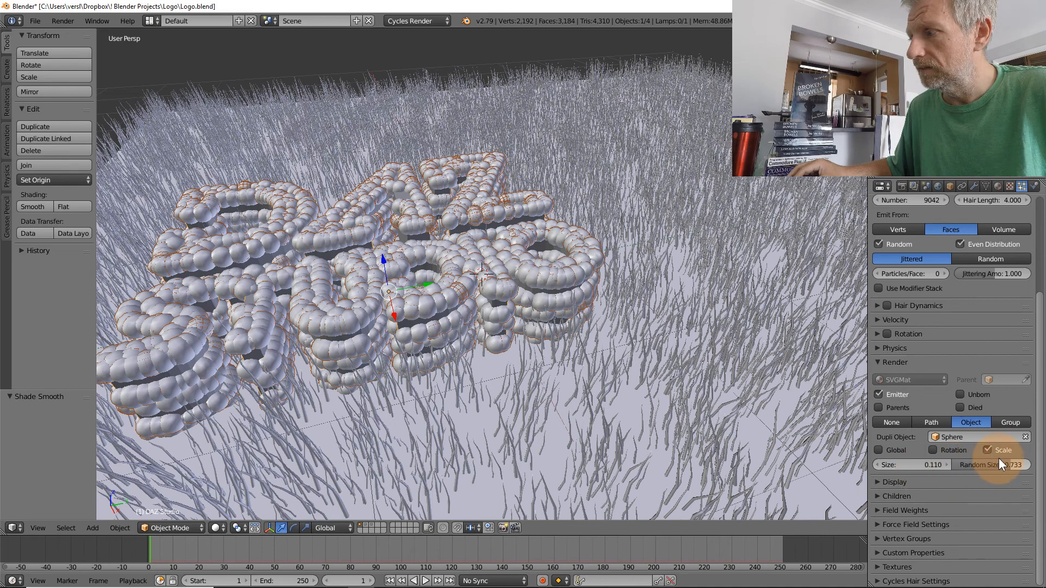
{"action": "mouse_move", "coordinate": [1002, 464]}
{"action": "left_mouse_down"}
{"action": "mouse_move", "coordinate": [985, 464]}
{"action": "mouse_move", "coordinate": [1007, 465]}
{"action": "left_mouse_up"}
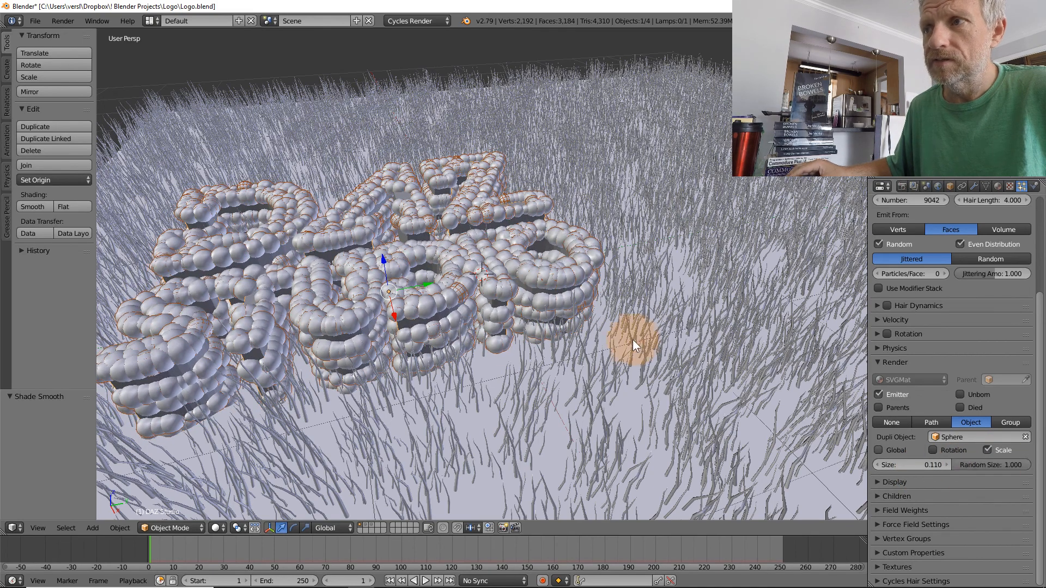
{"action": "middle_click_drag", "start_coordinate": [632, 338], "coordinate": [524, 299]}
{"action": "scroll", "coordinate": [525, 299], "scroll_direction": "up", "scroll_amount": 1}
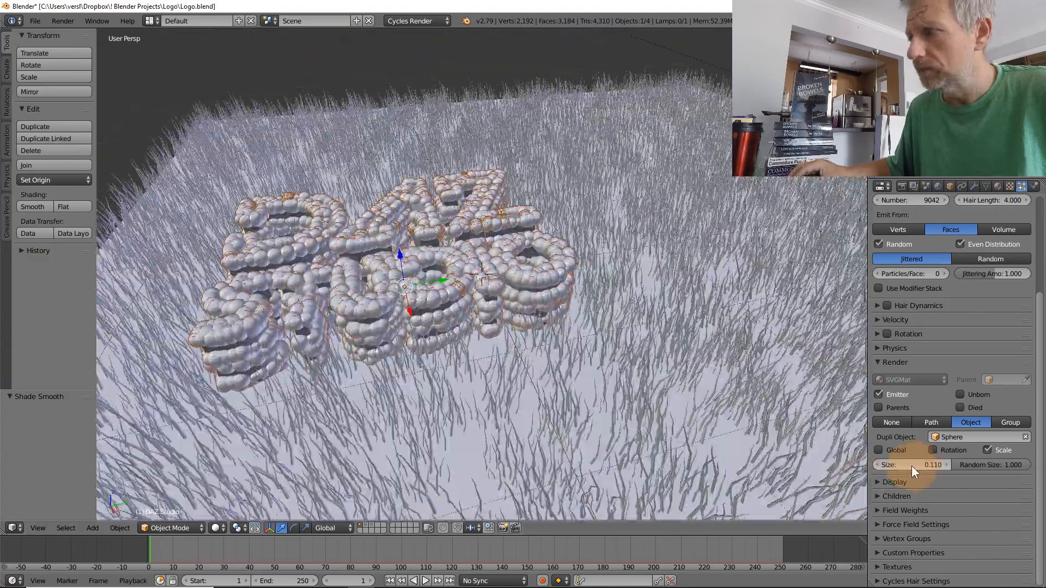
Reduce the sphere size to 0.090 and check the lettering's coverage from several angles
{"action": "left_click", "coordinate": [877, 462]}
{"action": "left_click", "coordinate": [878, 463]}
{"action": "left_click", "coordinate": [878, 463]}
{"action": "left_click", "coordinate": [879, 463]}
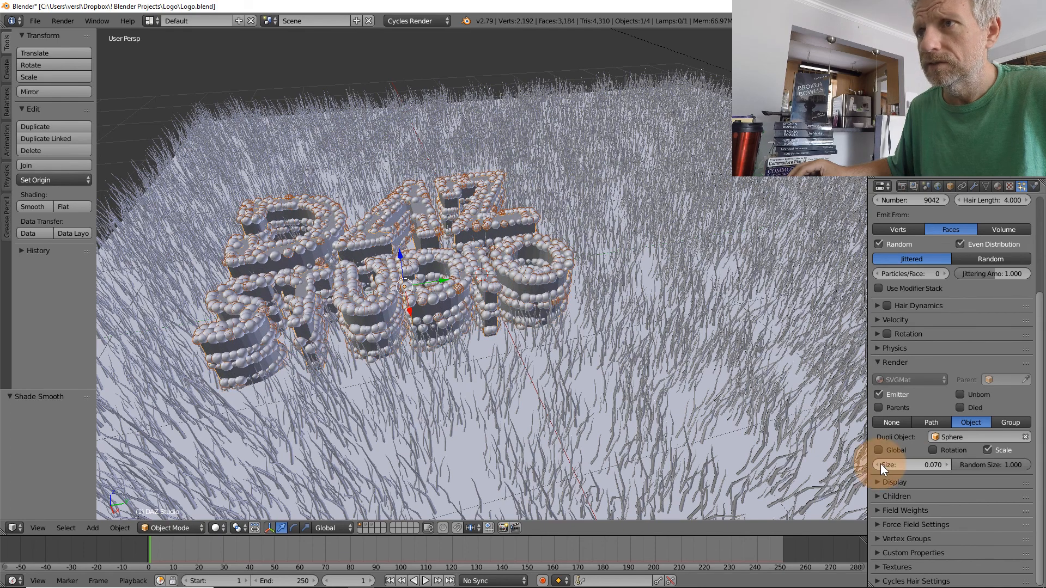
{"action": "left_click", "coordinate": [945, 464]}
{"action": "left_click", "coordinate": [945, 464]}
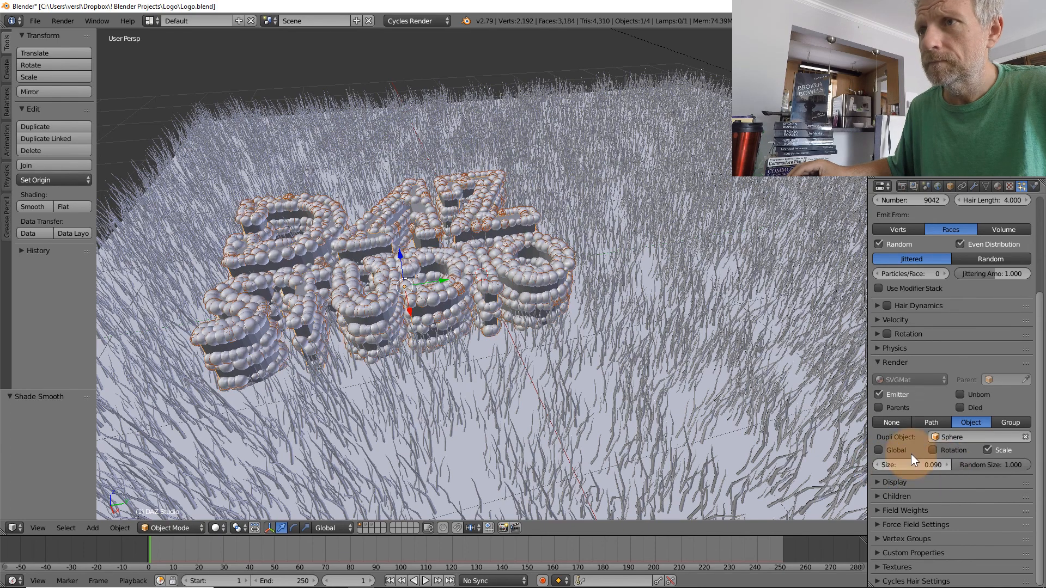
{"action": "middle_click_drag", "start_coordinate": [685, 345], "coordinate": [706, 349]}
{"action": "middle_click_drag", "start_coordinate": [620, 352], "coordinate": [636, 320]}
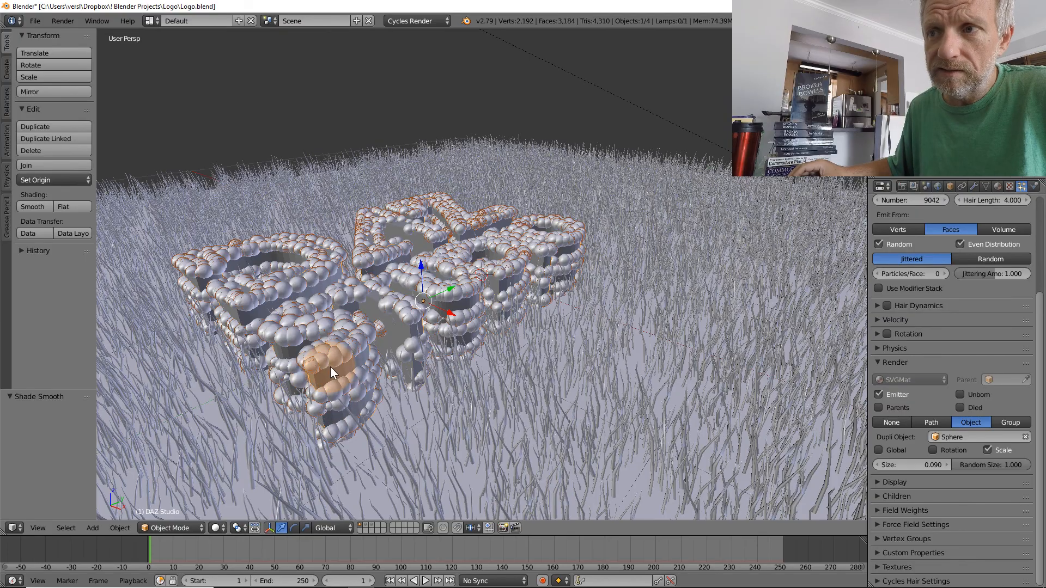
{"action": "middle_click_drag", "start_coordinate": [346, 383], "coordinate": [332, 367]}
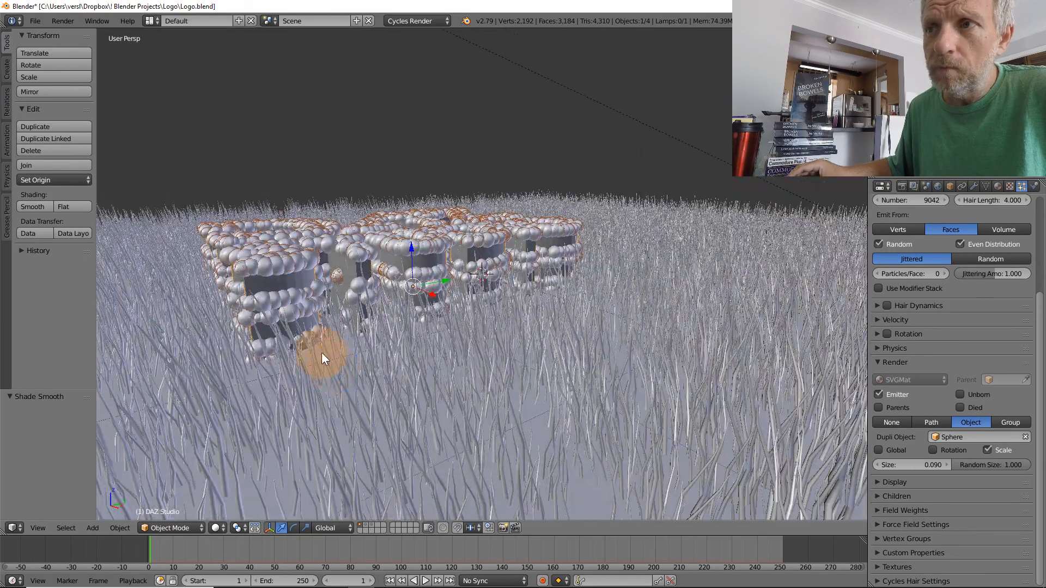
{"action": "middle_click_drag", "start_coordinate": [305, 293], "coordinate": [285, 346]}
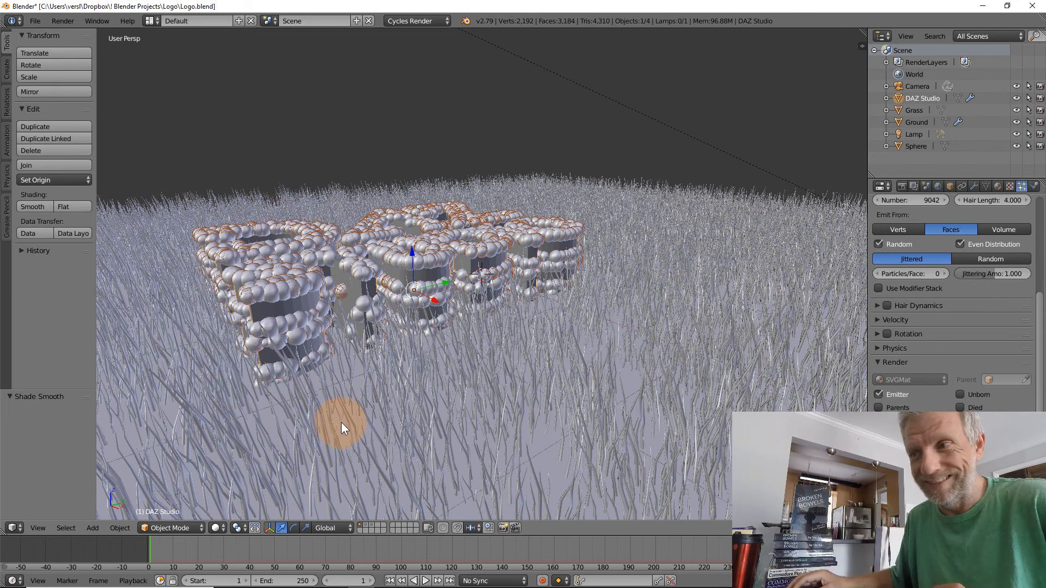
Select the ground and hide its grass particle system in the viewport
{"action": "right_click", "coordinate": [545, 453]}
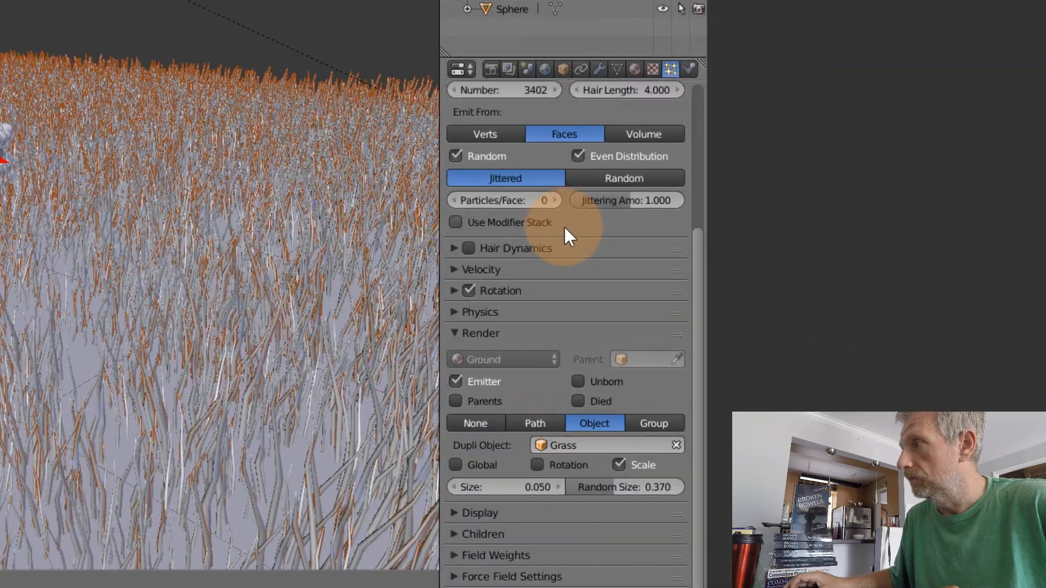
{"action": "scroll", "coordinate": [864, 278], "scroll_direction": "up", "scroll_amount": 5}
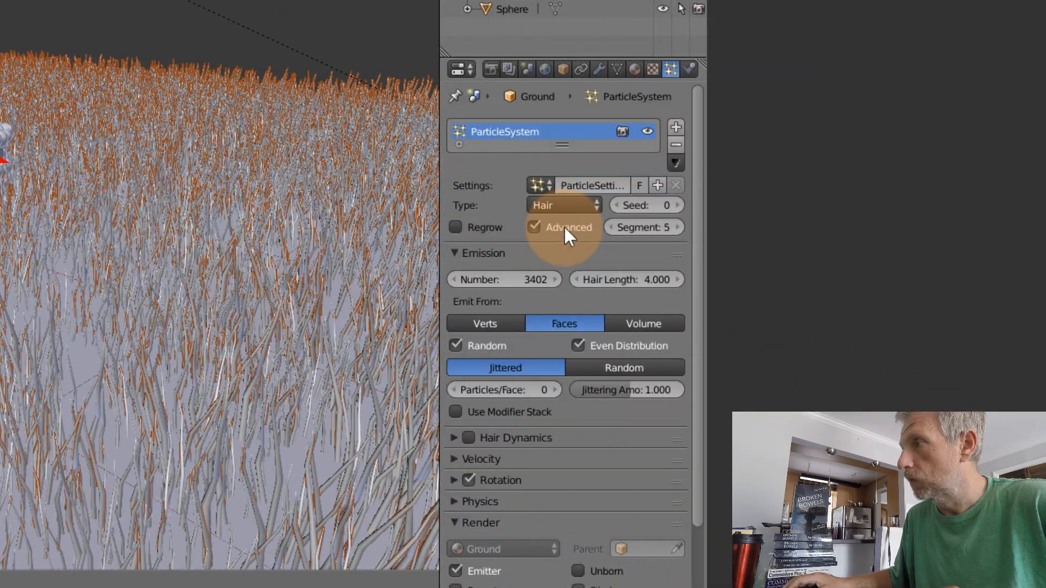
{"action": "left_click", "coordinate": [648, 131]}
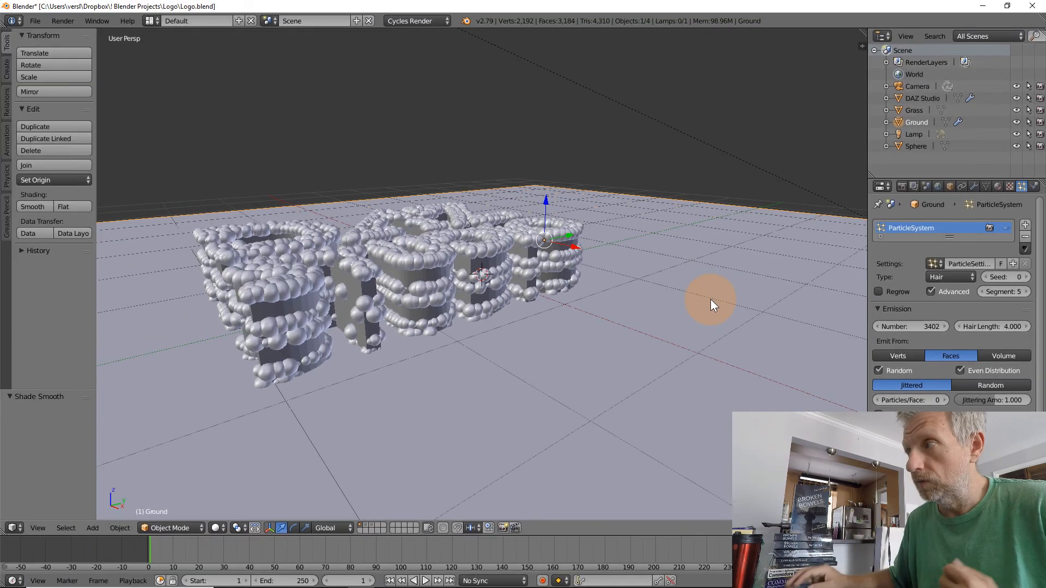
{"action": "left_click", "coordinate": [1005, 228]}
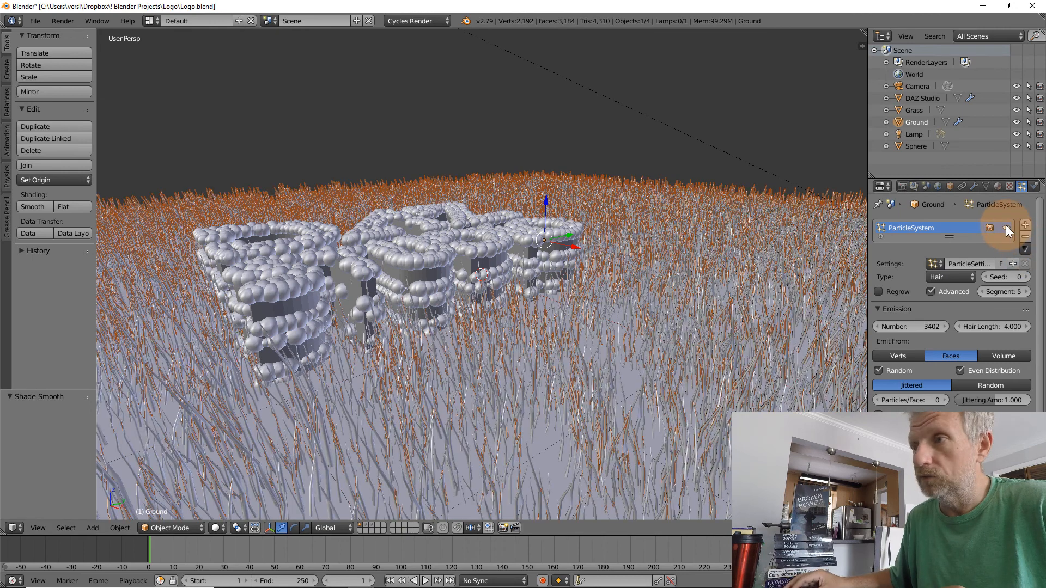
{"action": "left_click", "coordinate": [1005, 229]}
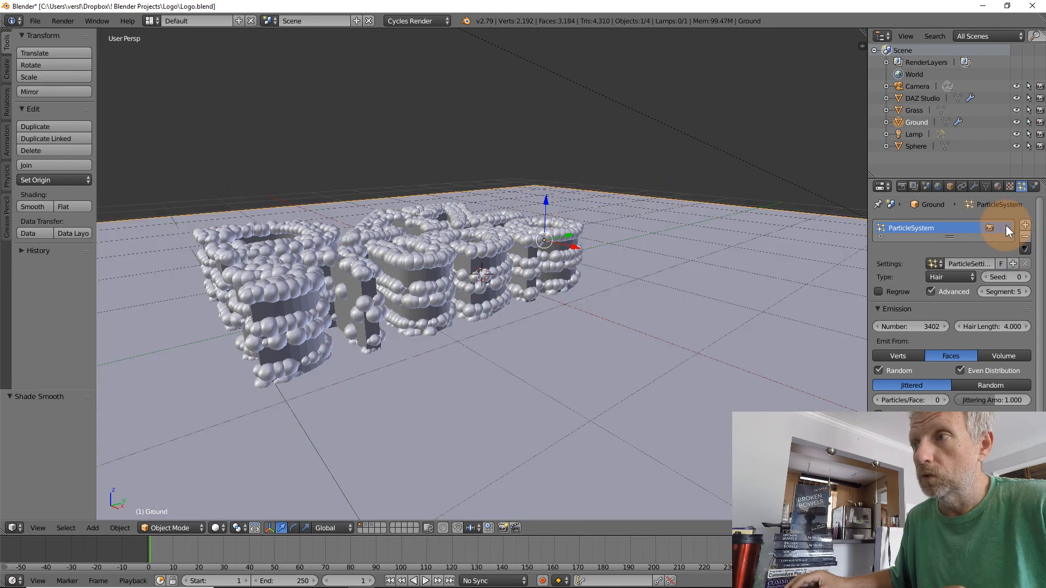
Select the DAZ Studio lettering and toggle its particle system's viewport display off and back on
{"action": "right_click", "coordinate": [490, 267]}
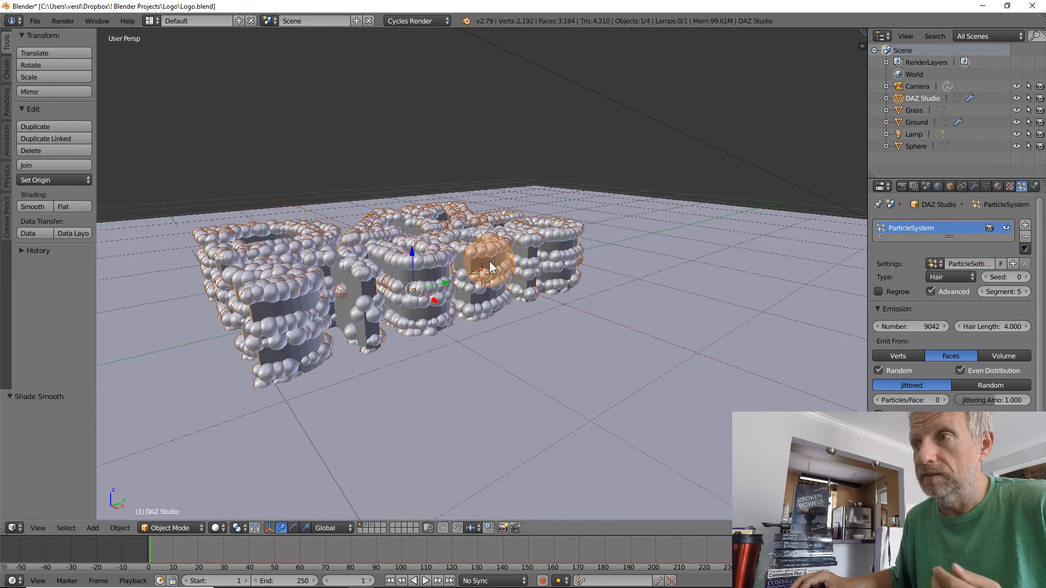
{"action": "left_click", "coordinate": [1004, 228]}
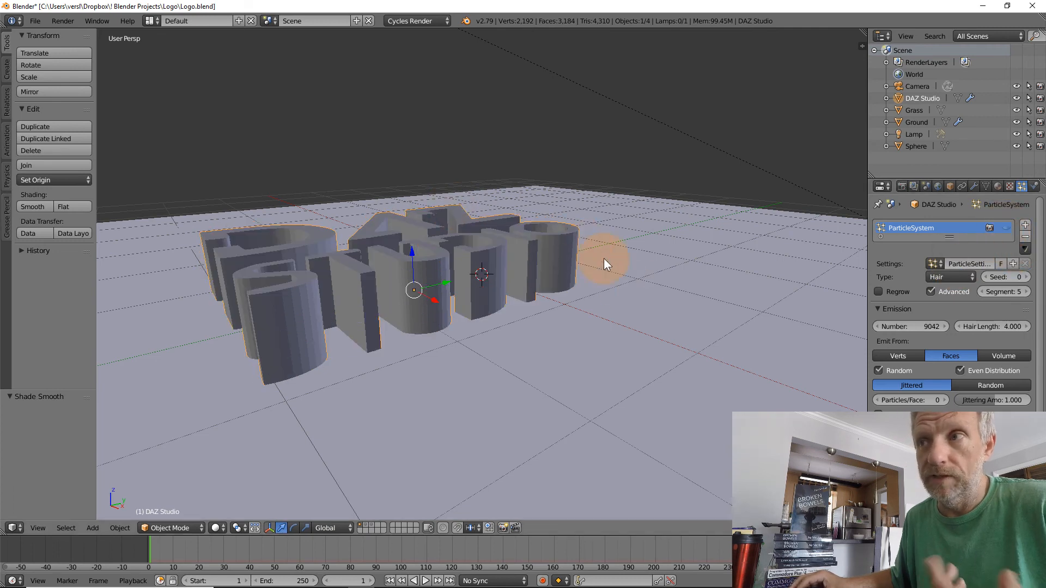
{"action": "left_click", "coordinate": [1005, 228]}
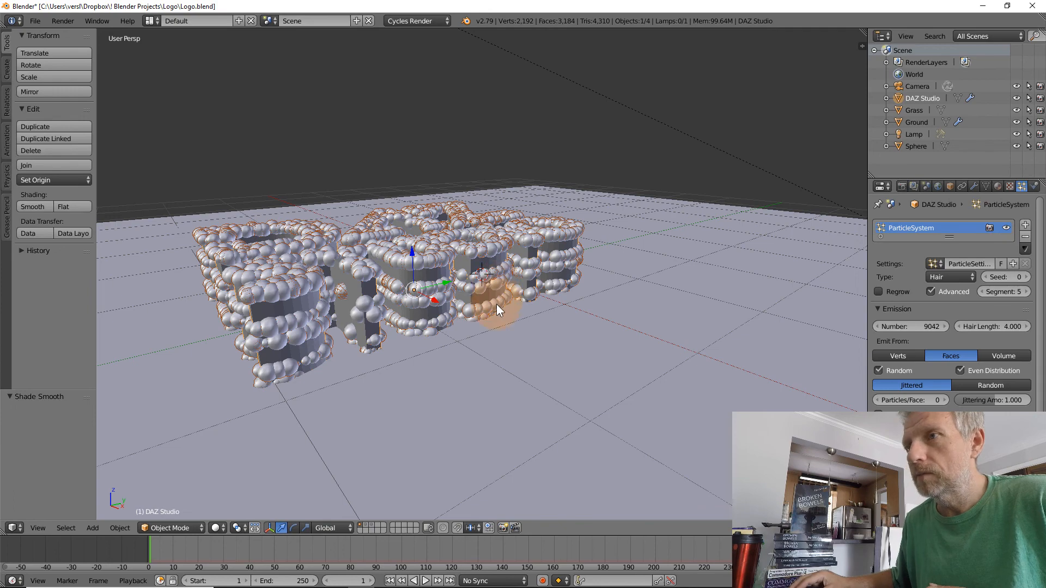
Compare emitting the lettering's particles from Volume and from Faces, ending on Faces
{"action": "middle_click_drag", "start_coordinate": [496, 304], "coordinate": [491, 296]}
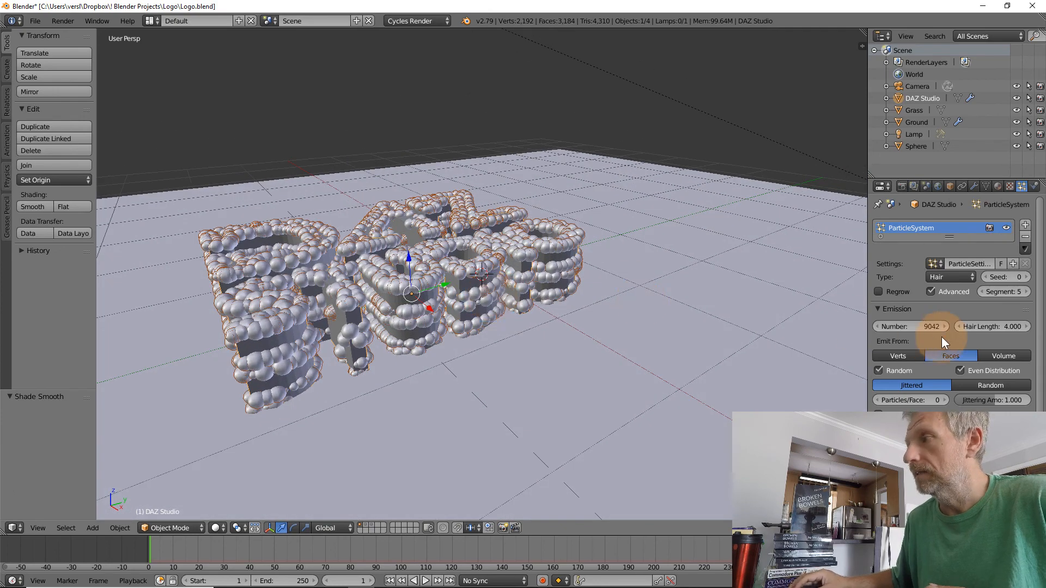
{"action": "scroll", "coordinate": [927, 310], "scroll_direction": "down", "scroll_amount": 3}
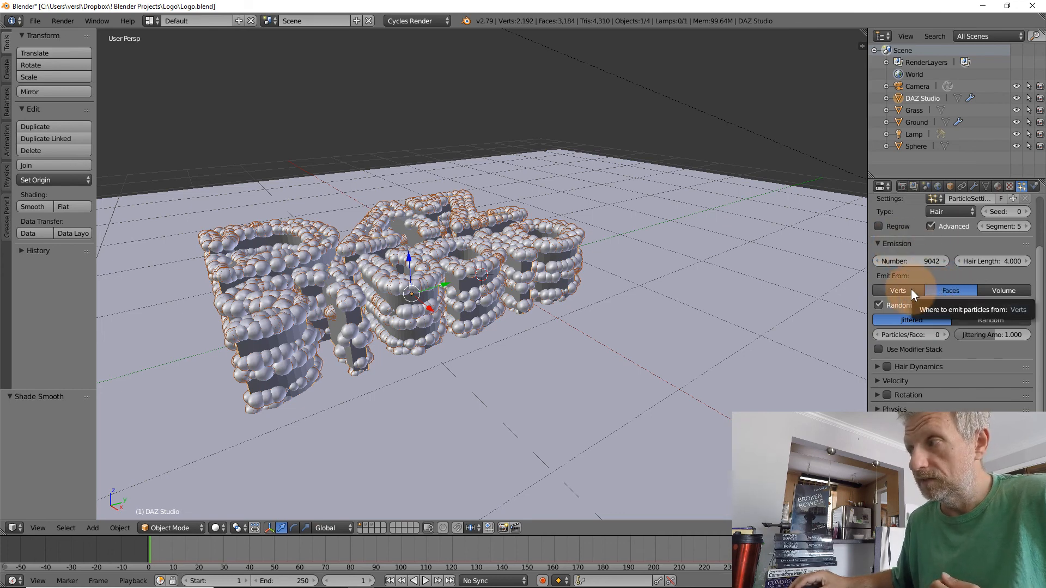
{"action": "left_click", "coordinate": [1001, 289]}
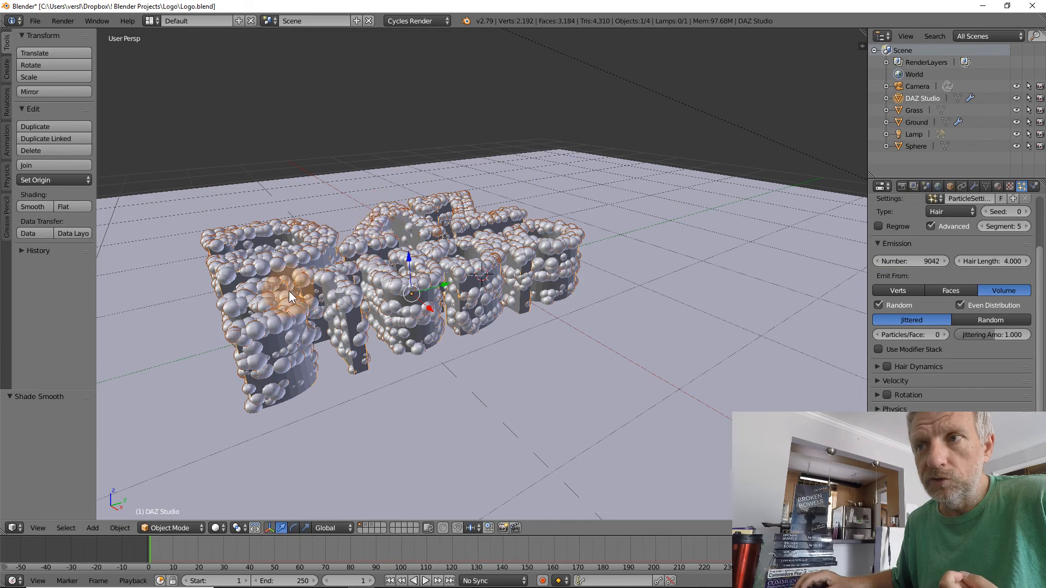
{"action": "middle_click_drag", "start_coordinate": [502, 246], "coordinate": [497, 296]}
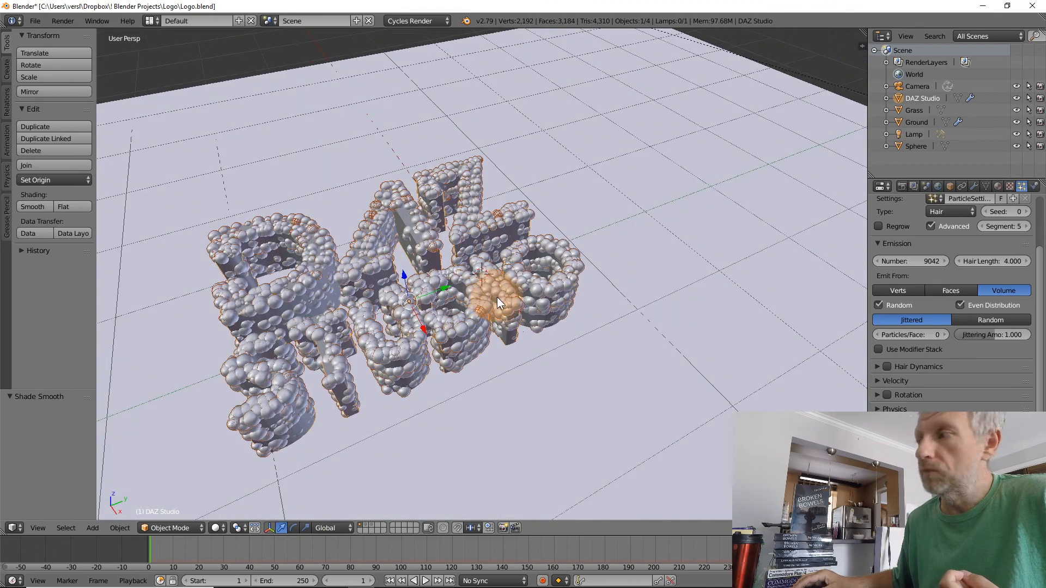
{"action": "left_click", "coordinate": [943, 291]}
{"action": "left_click", "coordinate": [1001, 287]}
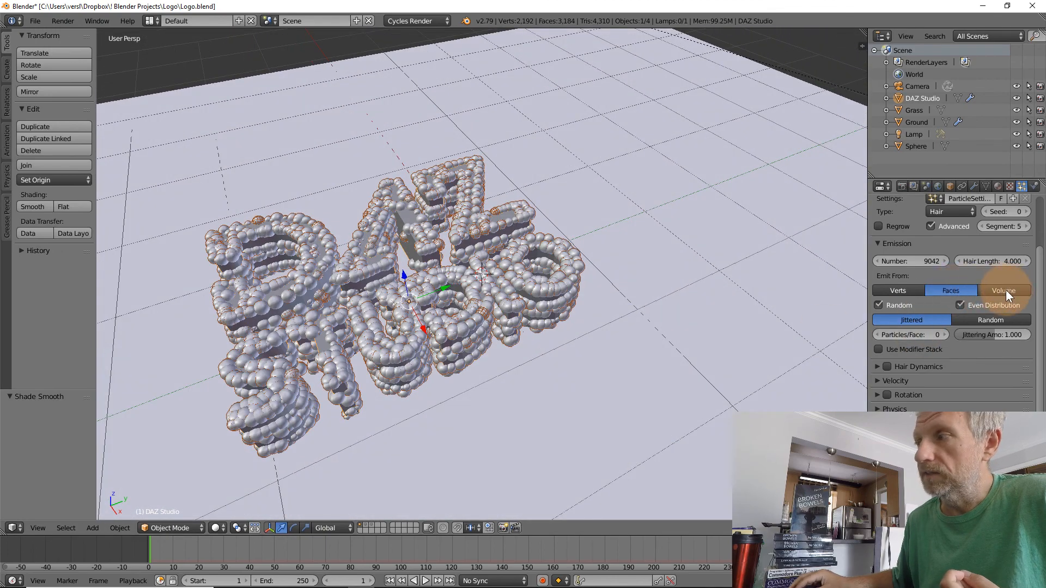
{"action": "left_click", "coordinate": [958, 289]}
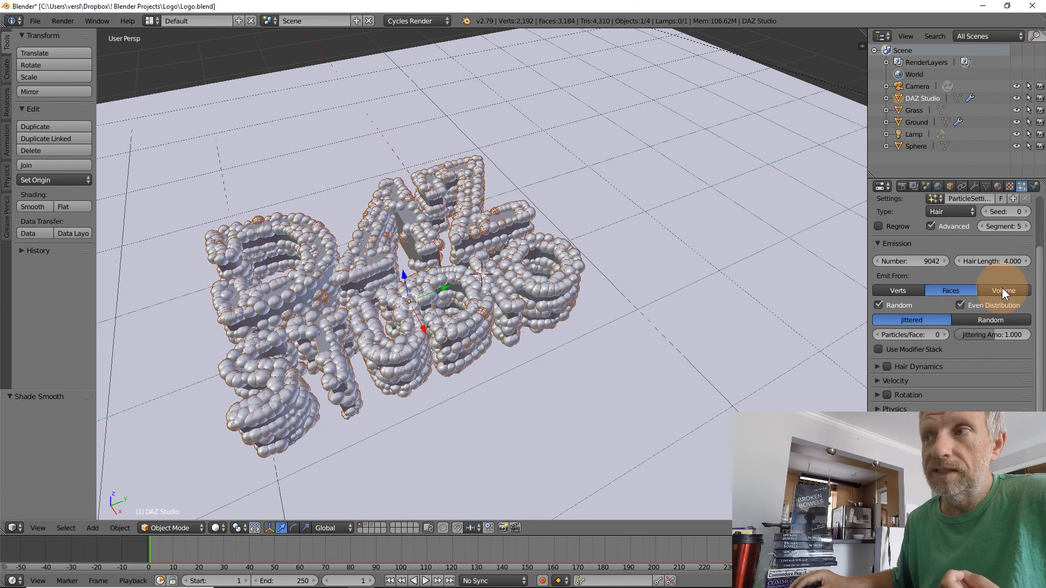
{"action": "left_click", "coordinate": [1002, 288]}
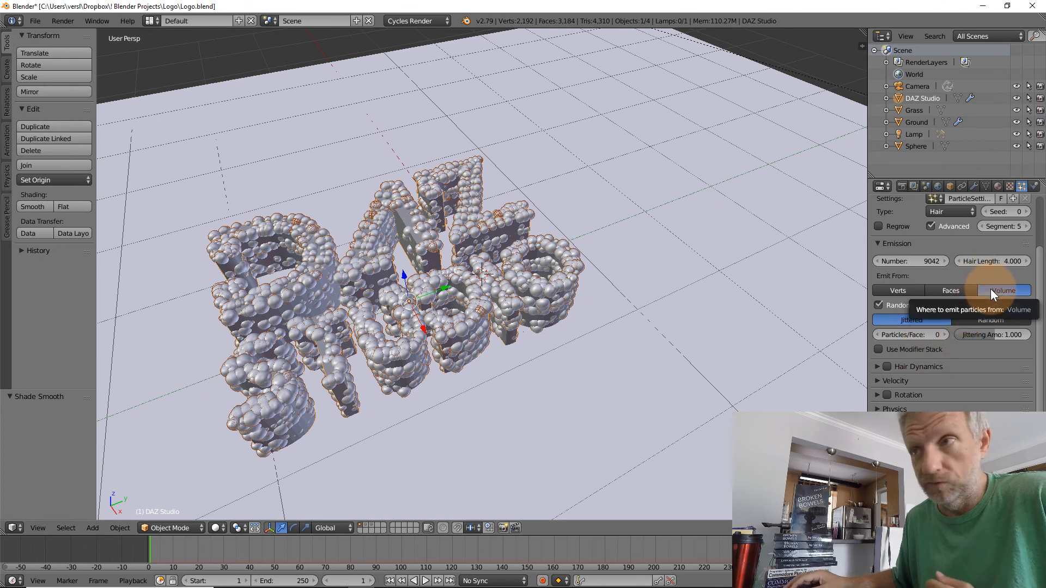
{"action": "left_click", "coordinate": [966, 289]}
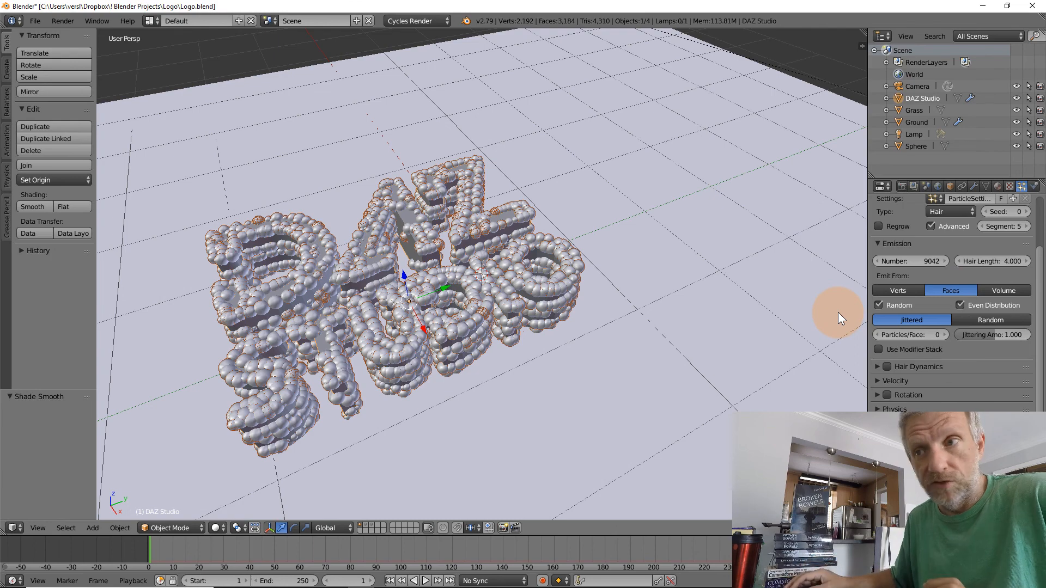
Emit the lettering's particles from Verts and inspect the sphere distribution from low and high angles
{"action": "middle_click_drag", "start_coordinate": [628, 341], "coordinate": [658, 293]}
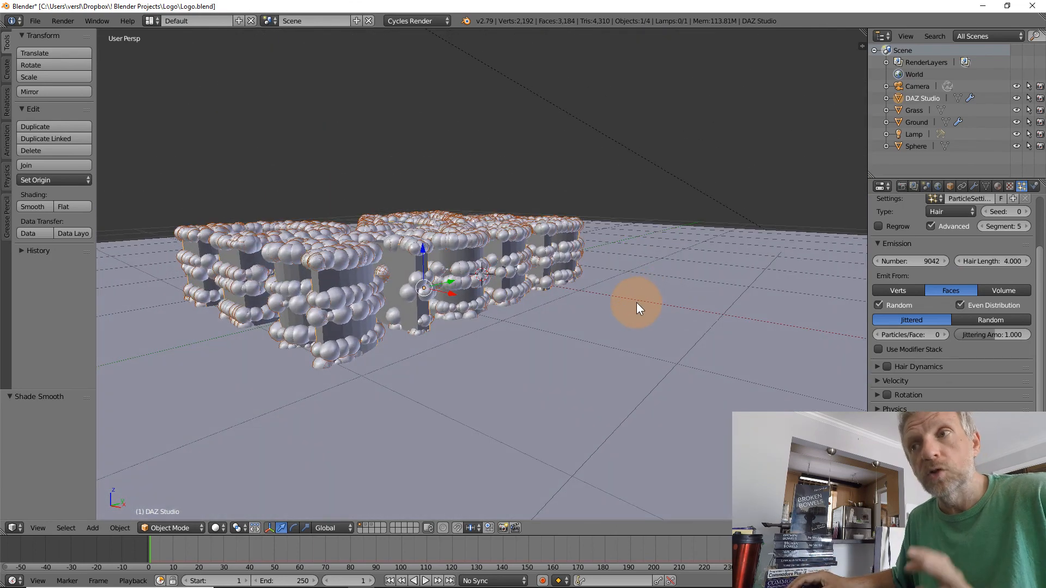
{"action": "left_click", "coordinate": [906, 290]}
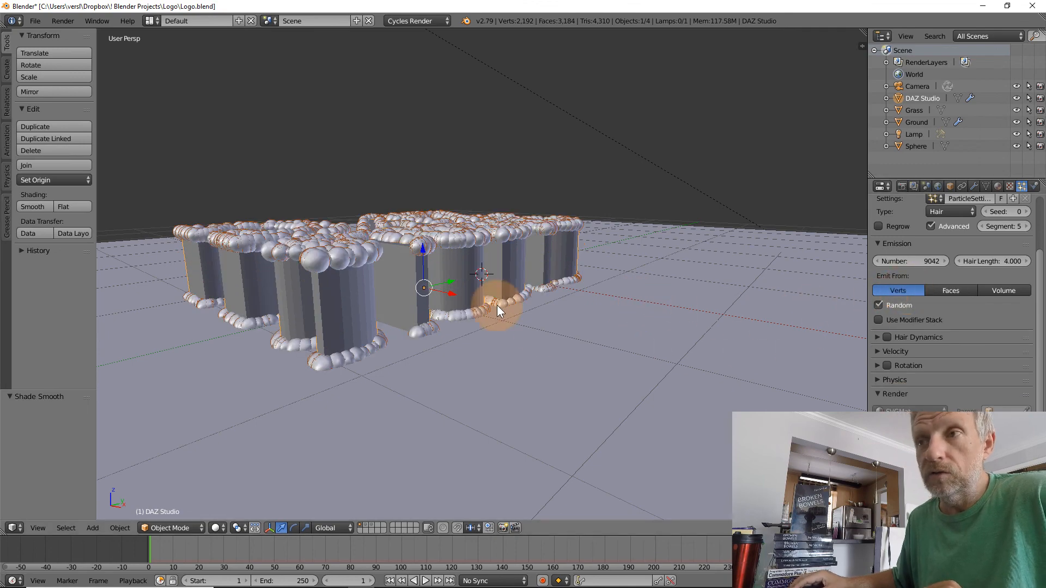
{"action": "mouse_move", "coordinate": [517, 313]}
{"action": "middle_mouse_down"}
{"action": "mouse_move", "coordinate": [511, 364]}
{"action": "mouse_move", "coordinate": [473, 370]}
{"action": "mouse_move", "coordinate": [501, 319]}
{"action": "mouse_move", "coordinate": [533, 314]}
{"action": "middle_mouse_up"}
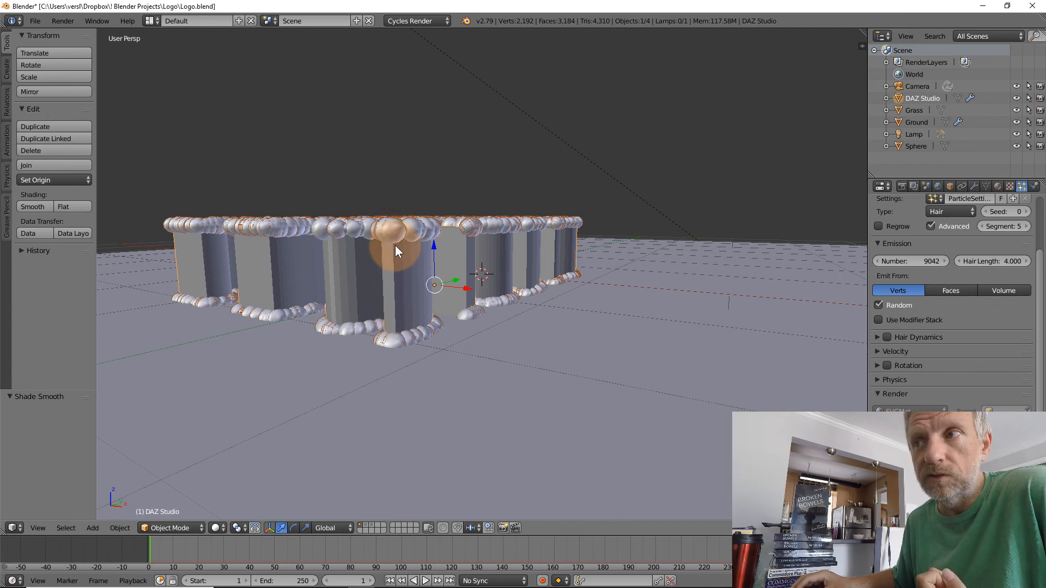
{"action": "middle_click_drag", "start_coordinate": [404, 296], "coordinate": [374, 311]}
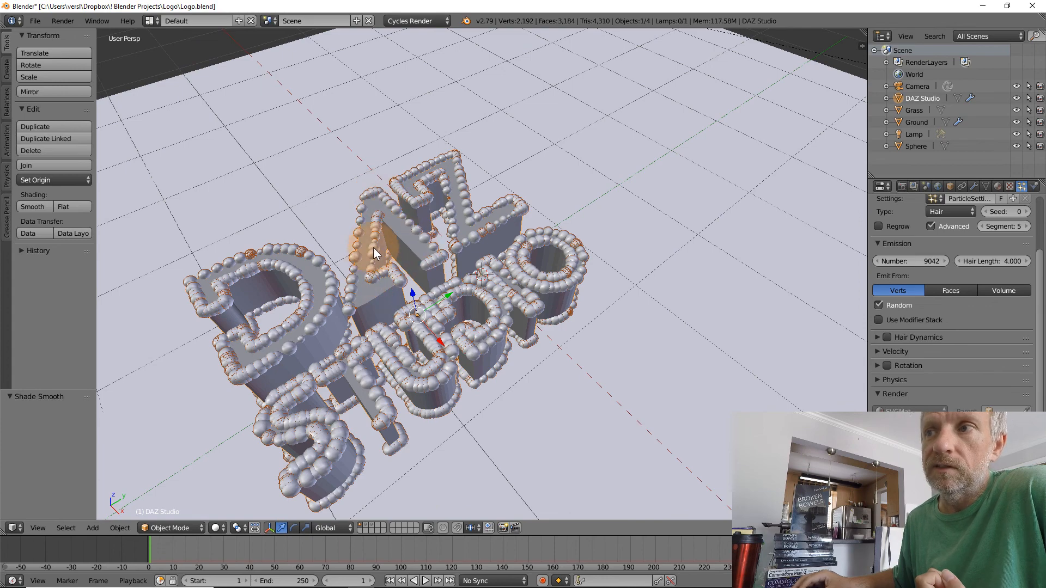
{"action": "middle_click_drag", "start_coordinate": [435, 289], "coordinate": [435, 256]}
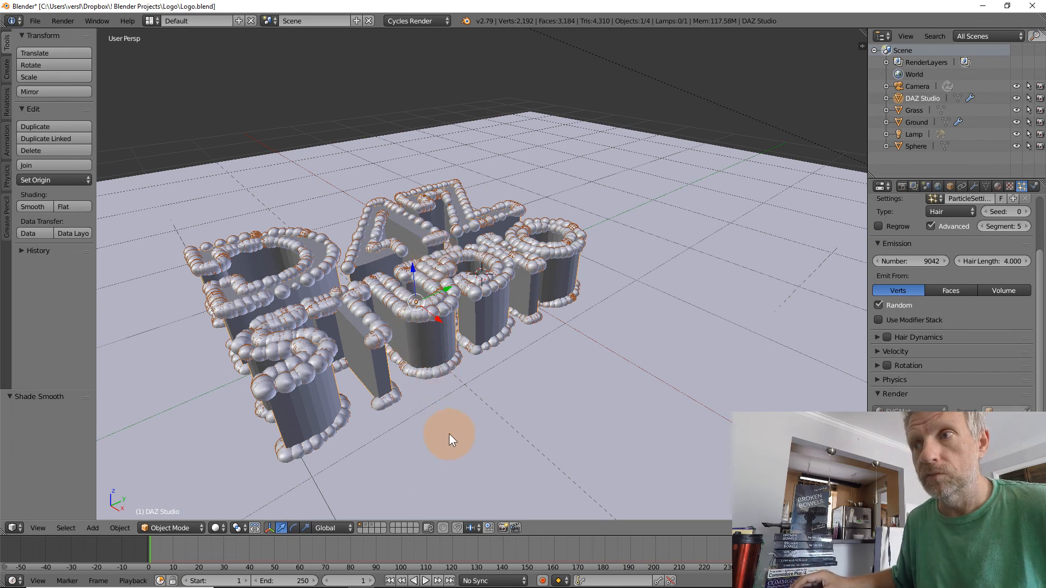
Subdivide the entire DAZ Studio lettering mesh with one cut in Edit Mode
{"action": "right_click", "coordinate": [420, 336]}
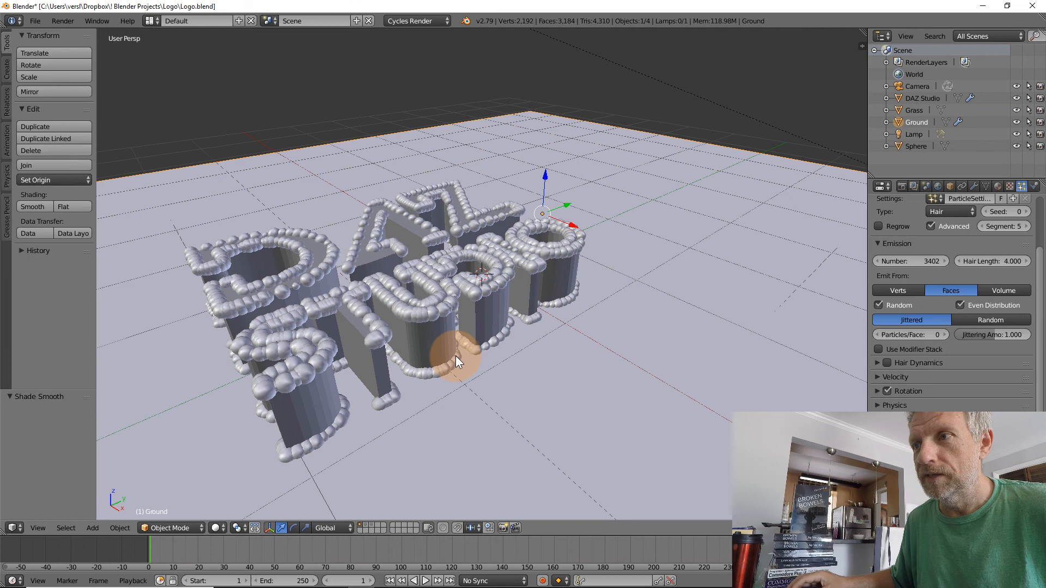
{"action": "right_click", "coordinate": [419, 345]}
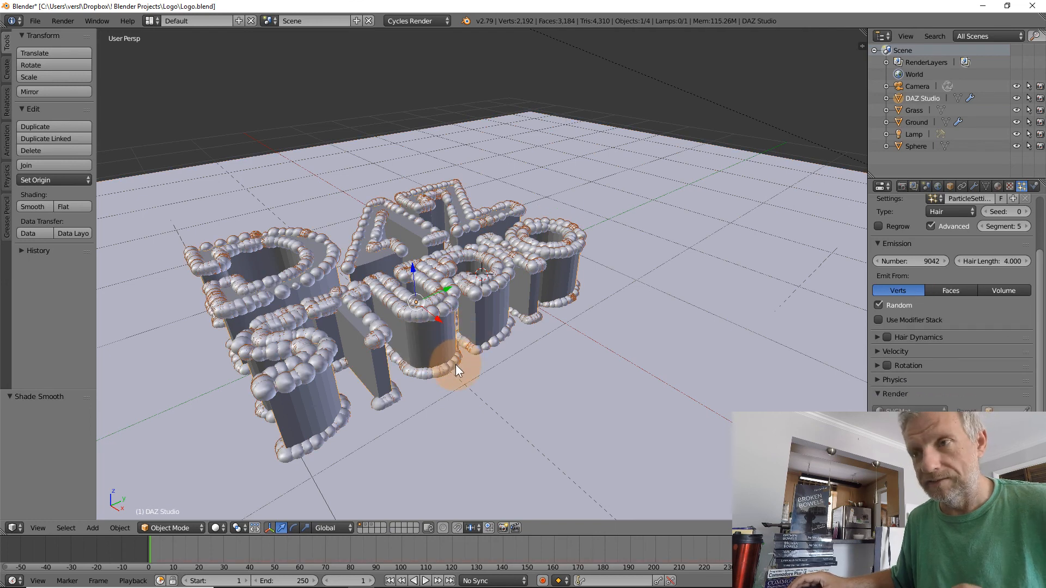
{"action": "key", "text": "Tab"}
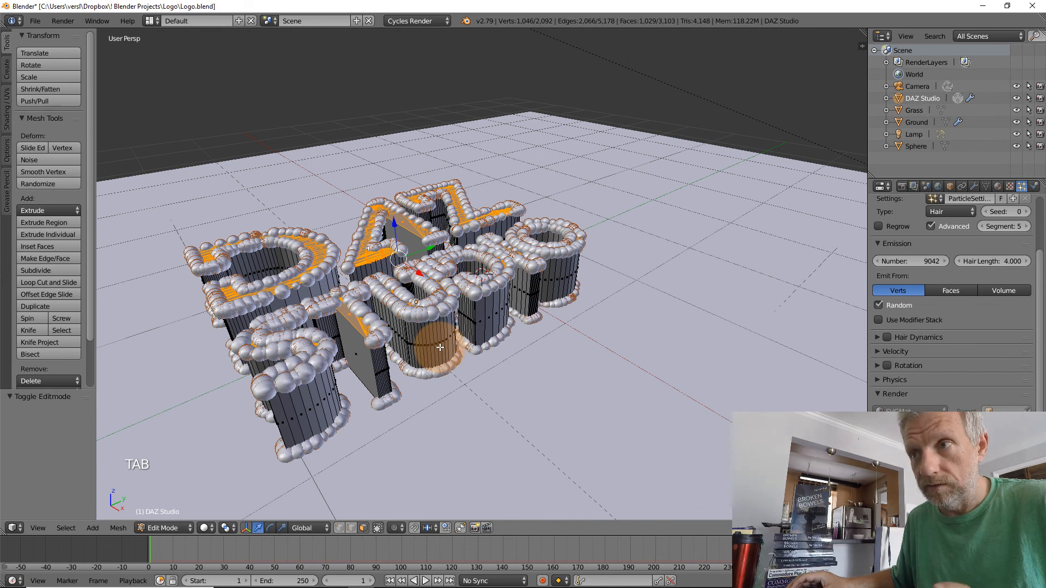
{"action": "key", "text": "a"}
{"action": "key", "text": "a"}
{"action": "key", "text": "a"}
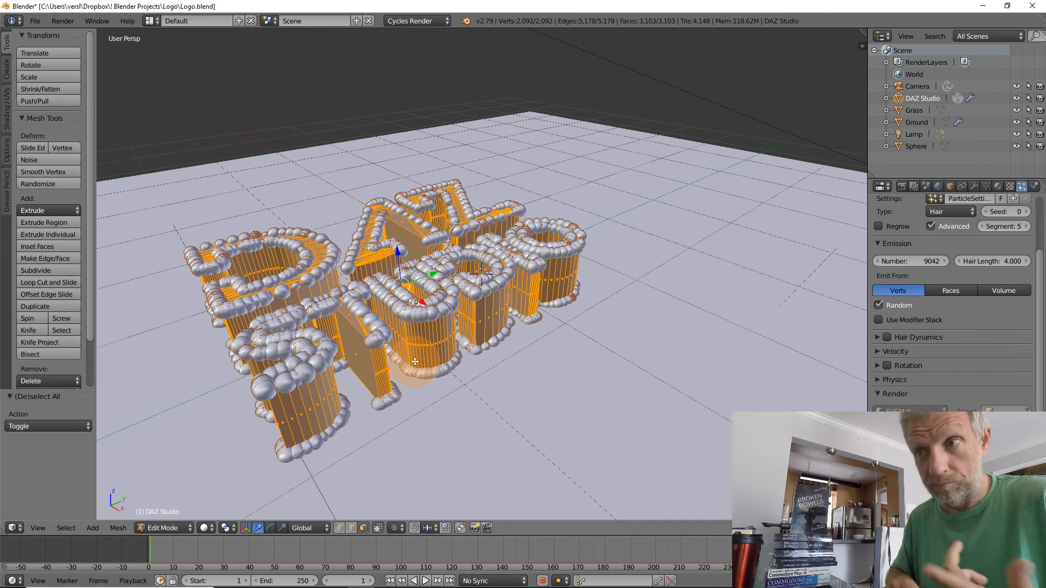
{"action": "key", "text": "space"}
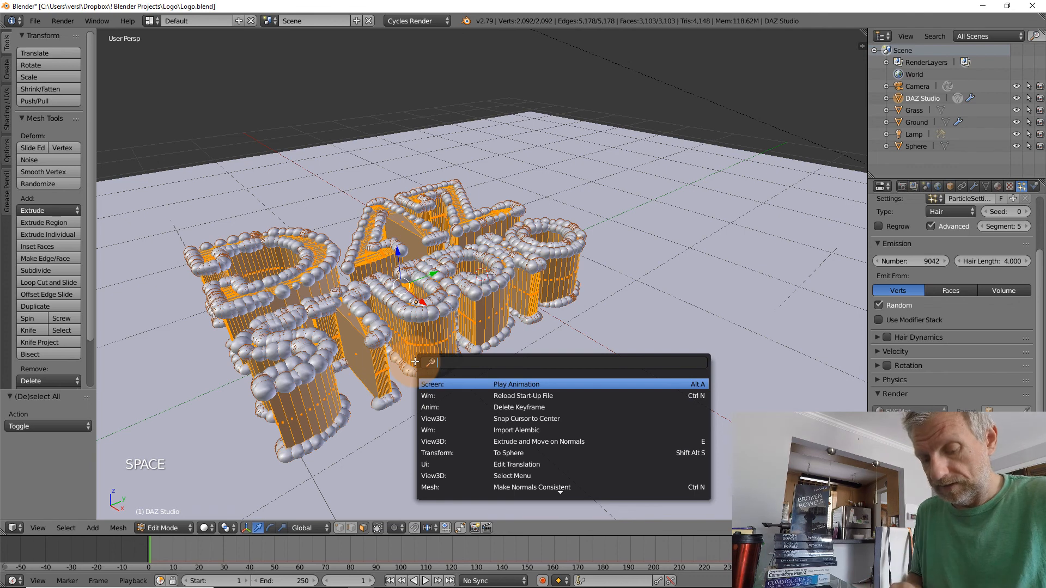
{"action": "type", "text": "subdi"}
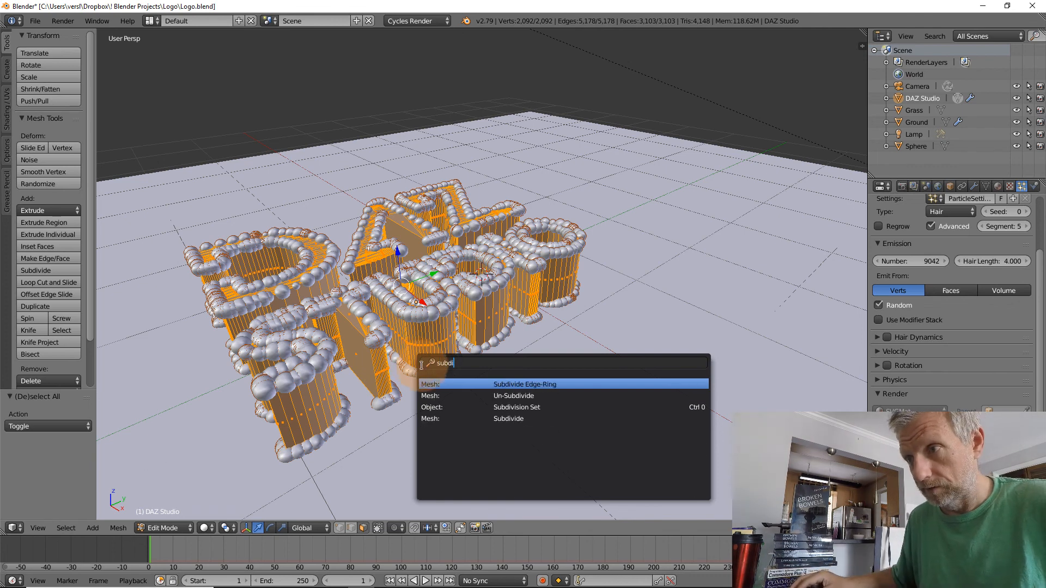
{"action": "left_click", "coordinate": [523, 418]}
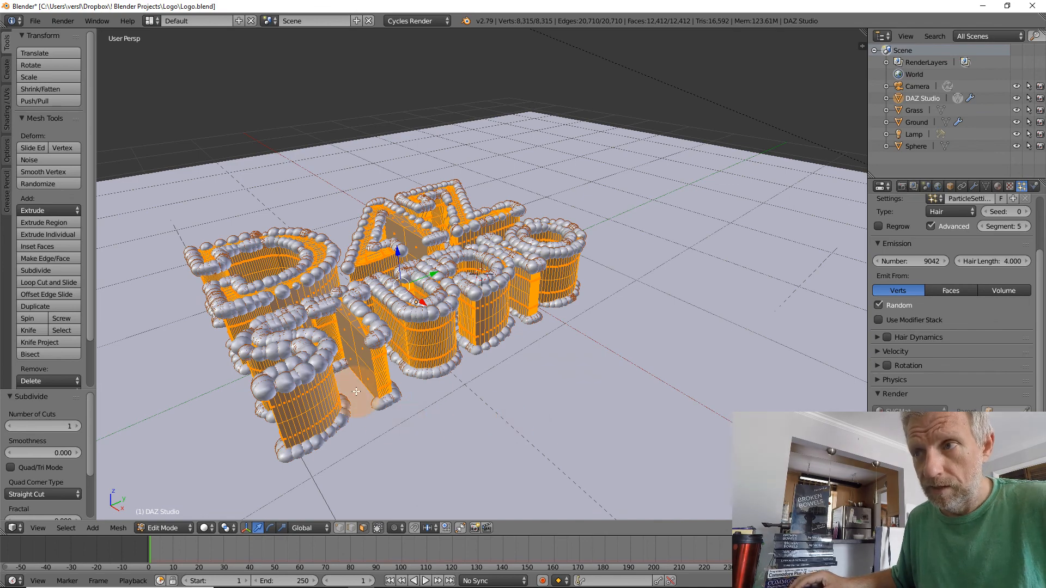
Return to Object Mode and inspect the vertex-emitted spheres on the subdivided lettering from high and low angles
{"action": "middle_click_drag", "start_coordinate": [356, 391], "coordinate": [370, 376]}
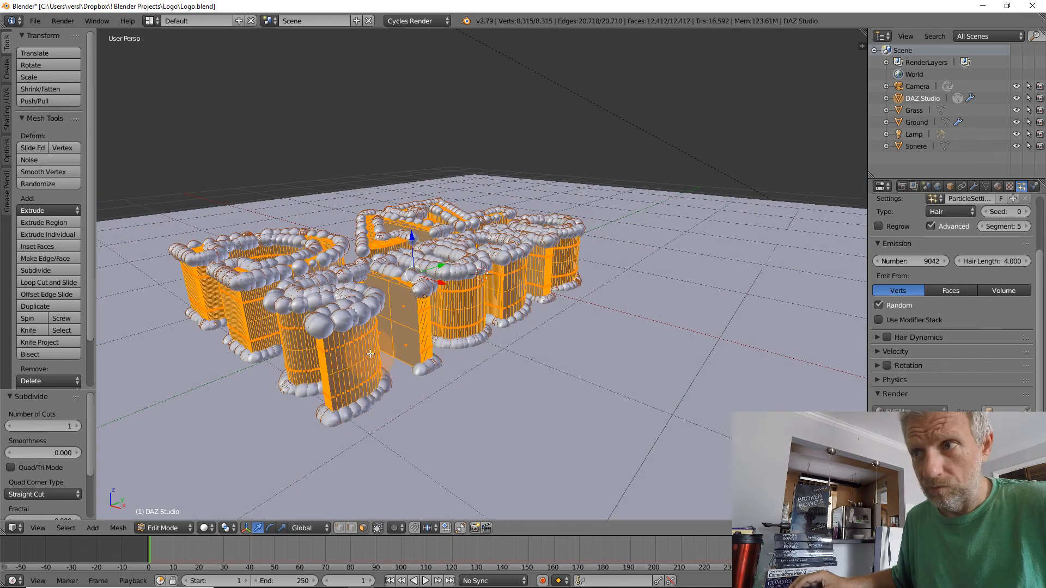
{"action": "middle_click_drag", "start_coordinate": [402, 348], "coordinate": [390, 369]}
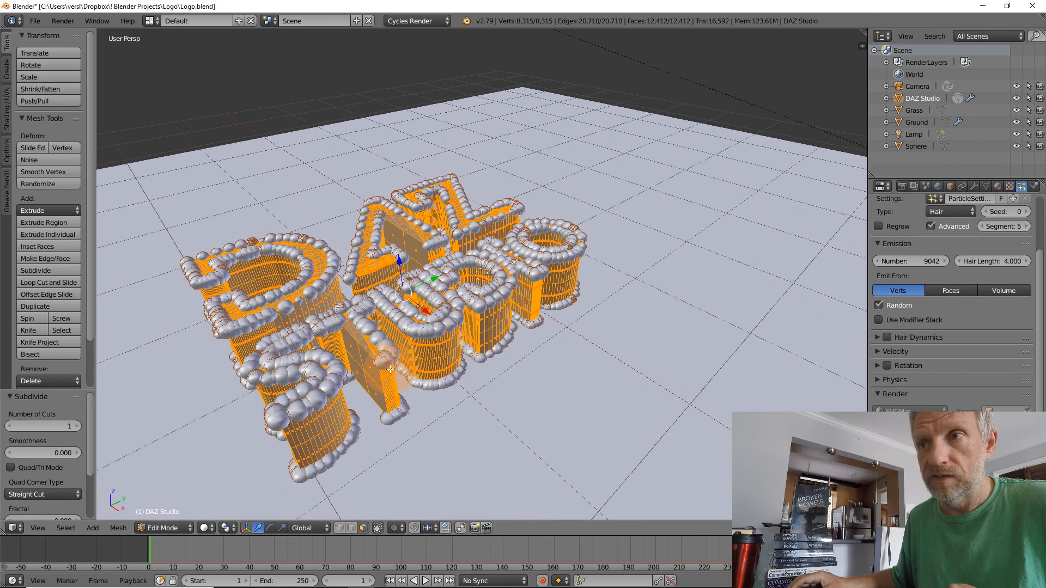
{"action": "key", "text": "Tab"}
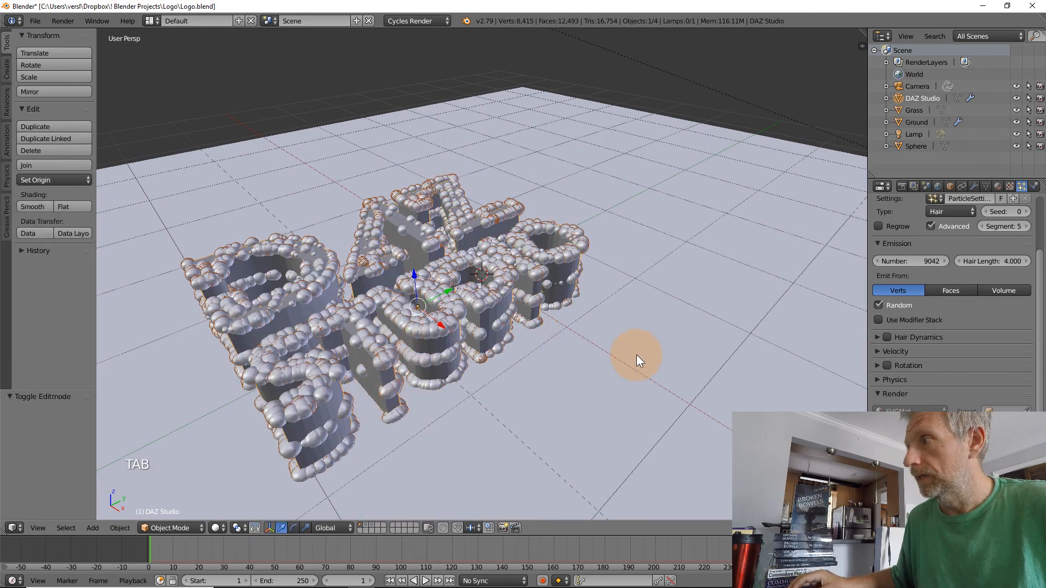
{"action": "left_click", "coordinate": [905, 290]}
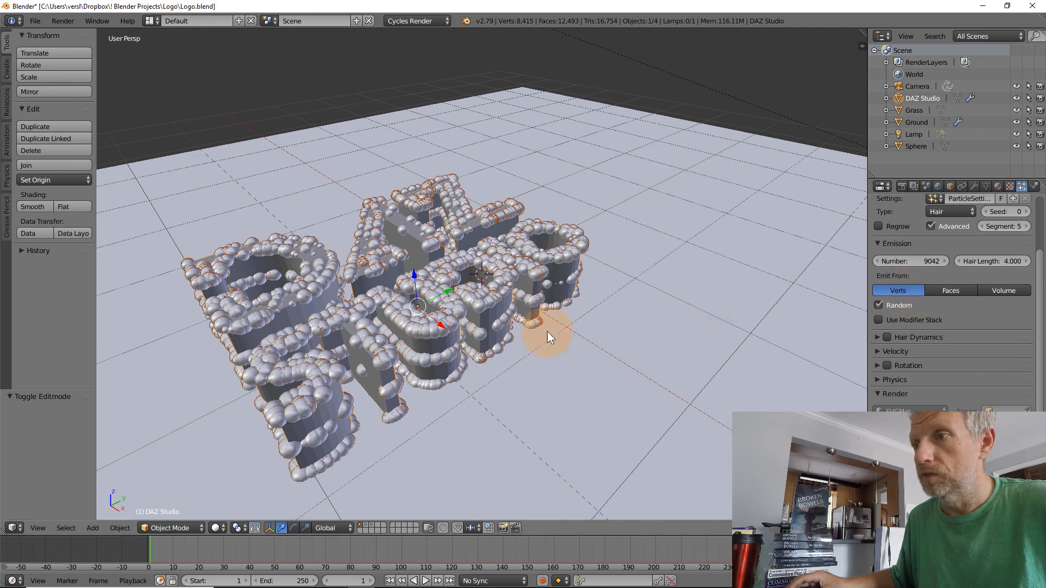
{"action": "middle_click_drag", "start_coordinate": [547, 331], "coordinate": [381, 328]}
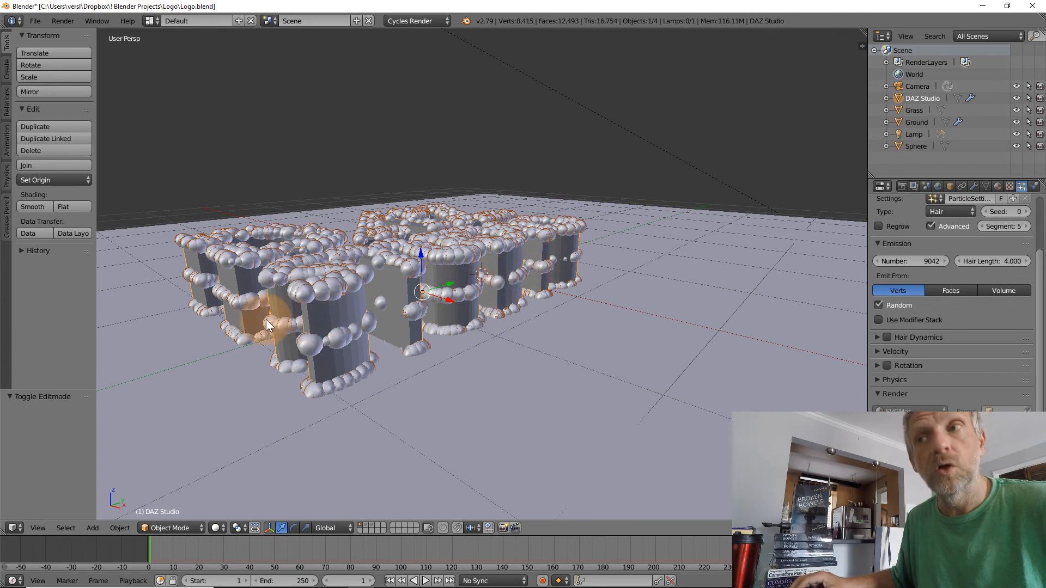
{"action": "middle_click_drag", "start_coordinate": [364, 332], "coordinate": [382, 317]}
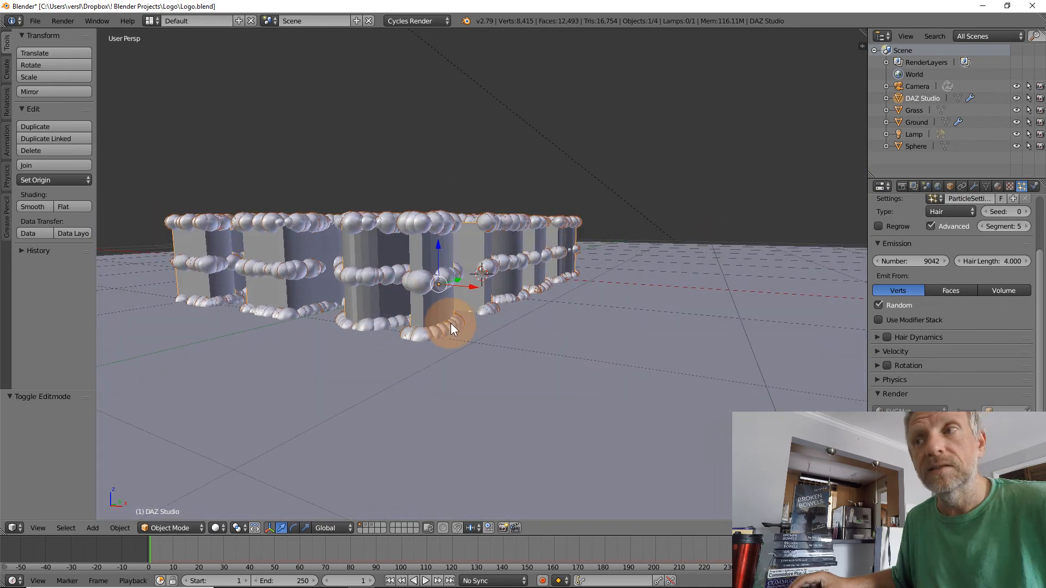
Add several horizontal loop cuts around the lower half of the letter S in Edit Mode
{"action": "key", "text": "Tab"}
{"action": "key", "text": "Tab"}
{"action": "middle_click_drag", "start_coordinate": [450, 322], "coordinate": [326, 365]}
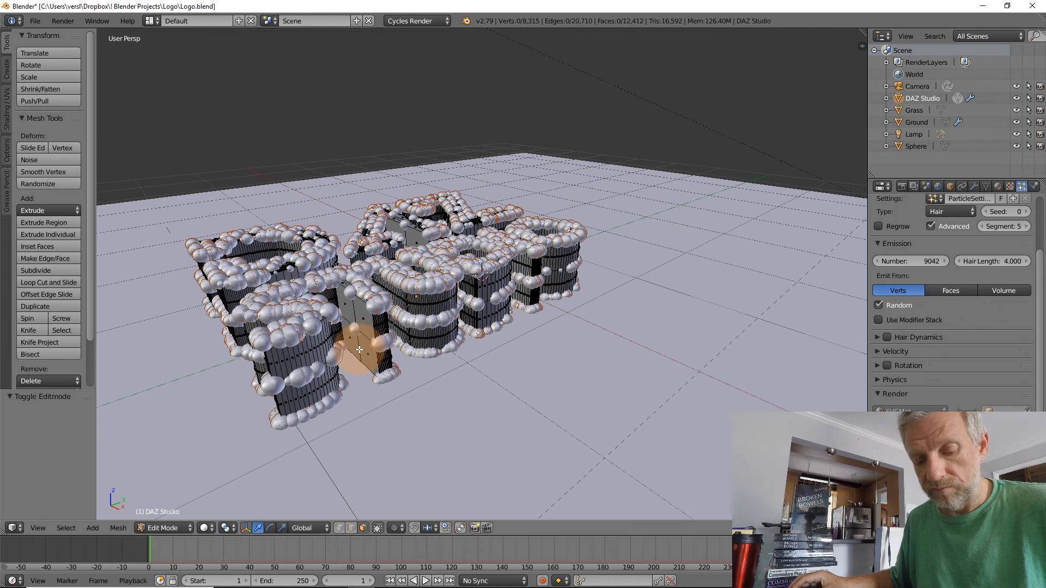
{"action": "key", "text": "ctrl+r"}
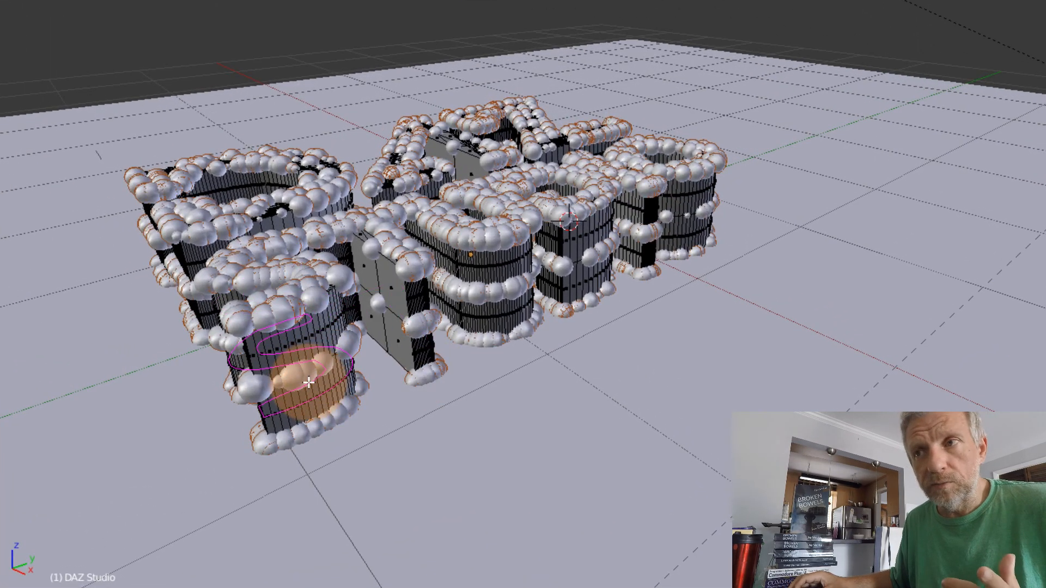
{"action": "scroll", "coordinate": [308, 383], "scroll_direction": "up", "scroll_amount": 3}
{"action": "scroll", "coordinate": [308, 383], "scroll_direction": "down", "scroll_amount": 3}
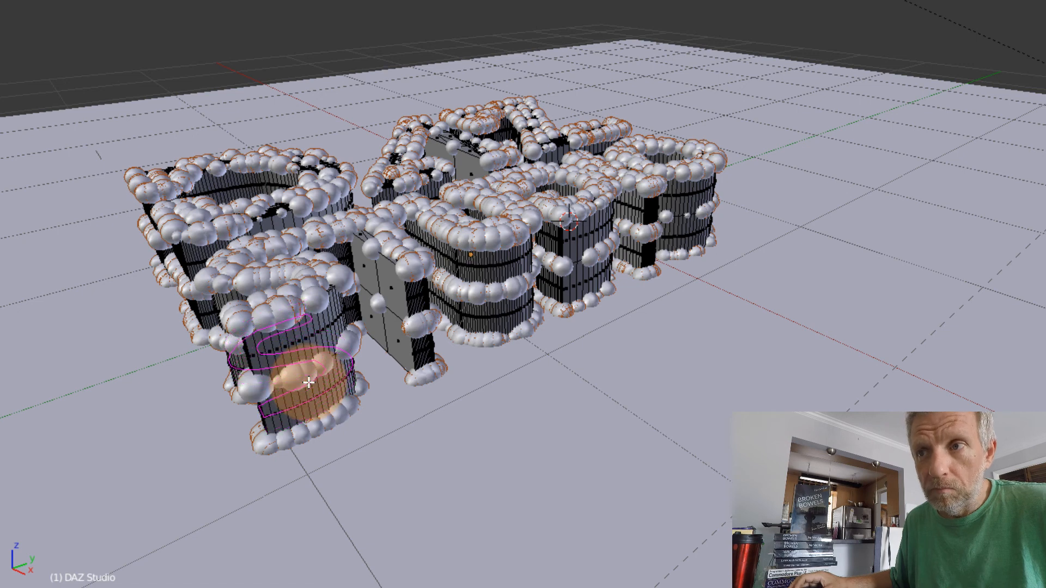
{"action": "scroll", "coordinate": [308, 382], "scroll_direction": "up", "scroll_amount": 5}
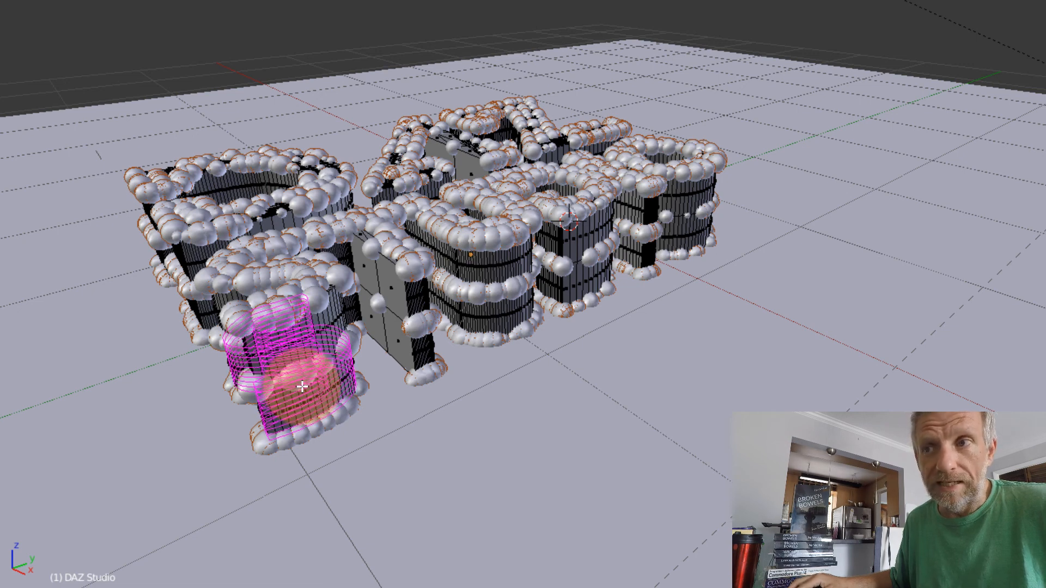
{"action": "scroll", "coordinate": [301, 386], "scroll_direction": "up", "scroll_amount": 10}
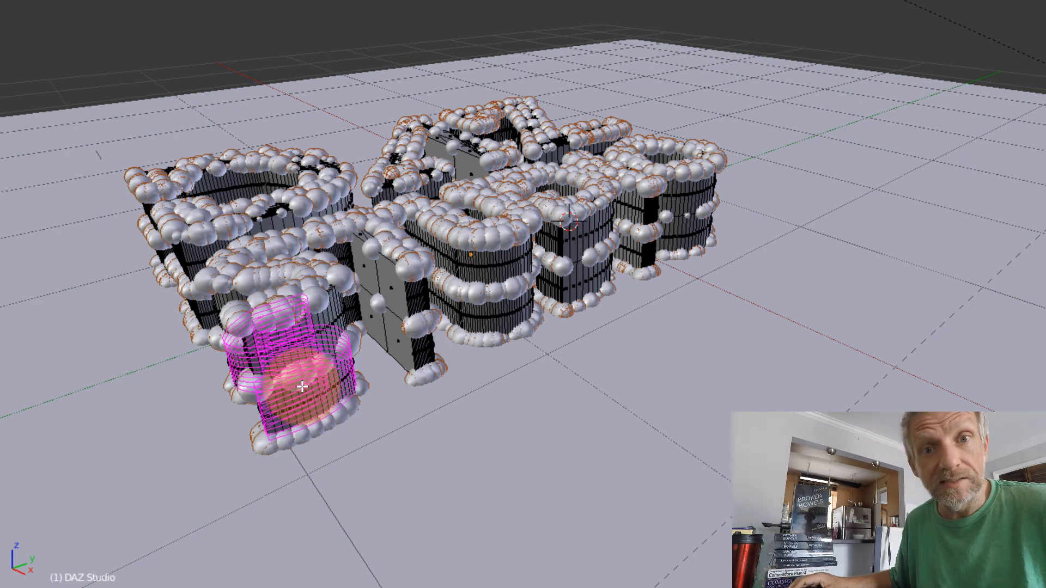
{"action": "scroll", "coordinate": [302, 386], "scroll_direction": "down", "scroll_amount": 10}
{"action": "scroll", "coordinate": [302, 386], "scroll_direction": "down", "scroll_amount": 3}
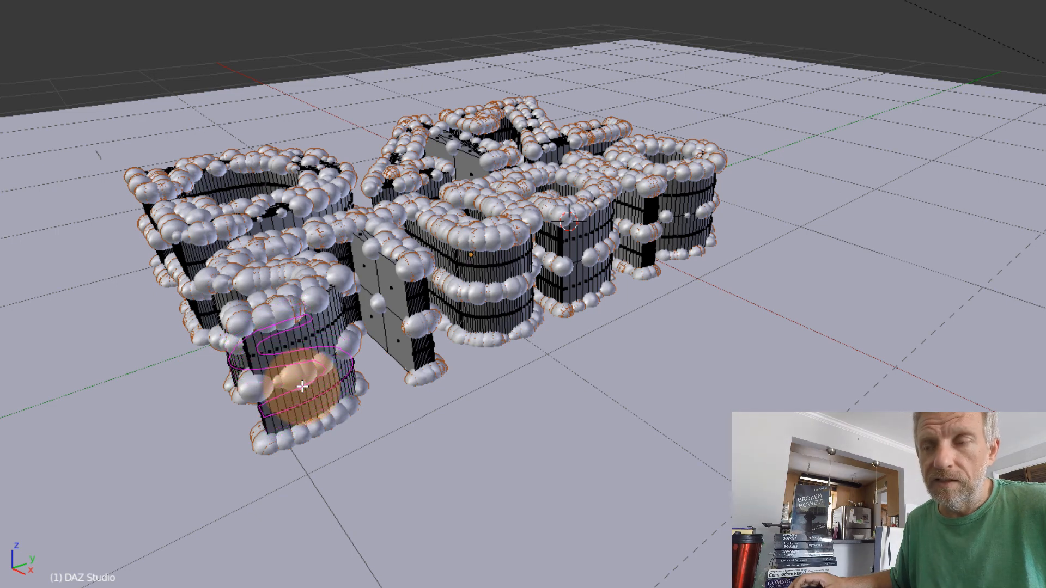
{"action": "scroll", "coordinate": [302, 386], "scroll_direction": "up", "scroll_amount": 4}
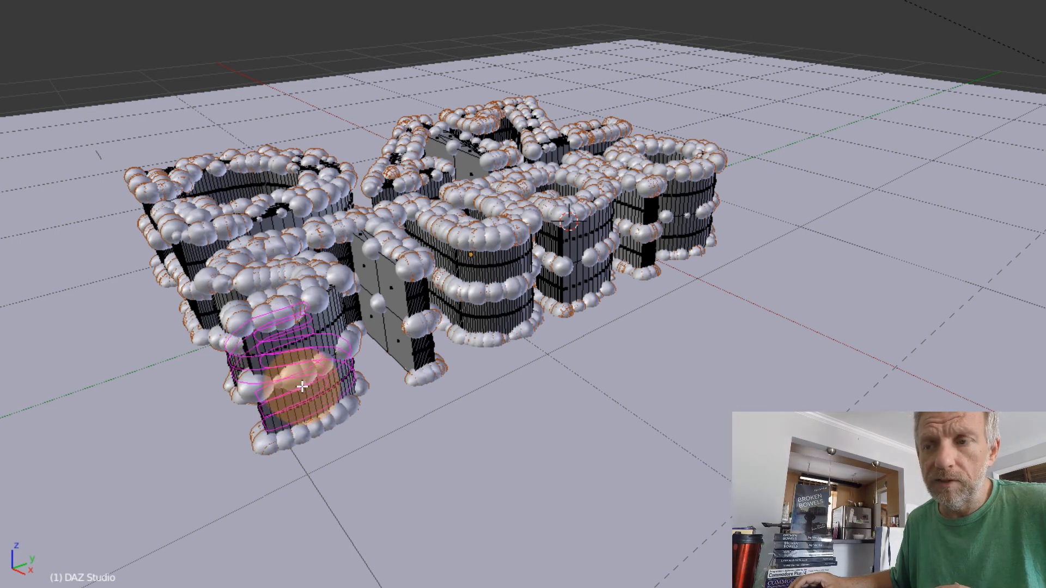
{"action": "left_click", "coordinate": [301, 386]}
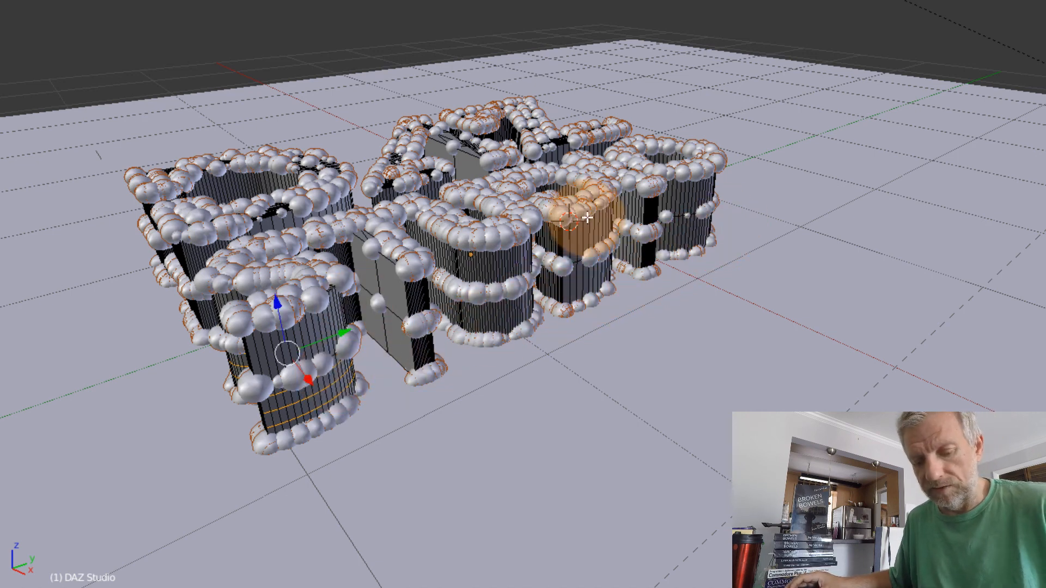
Add several evenly spaced horizontal loop cuts around the lower halves of the letters T and U in Studio
{"action": "key", "text": "ctrl+r"}
{"action": "key", "text": "ctrl+z"}
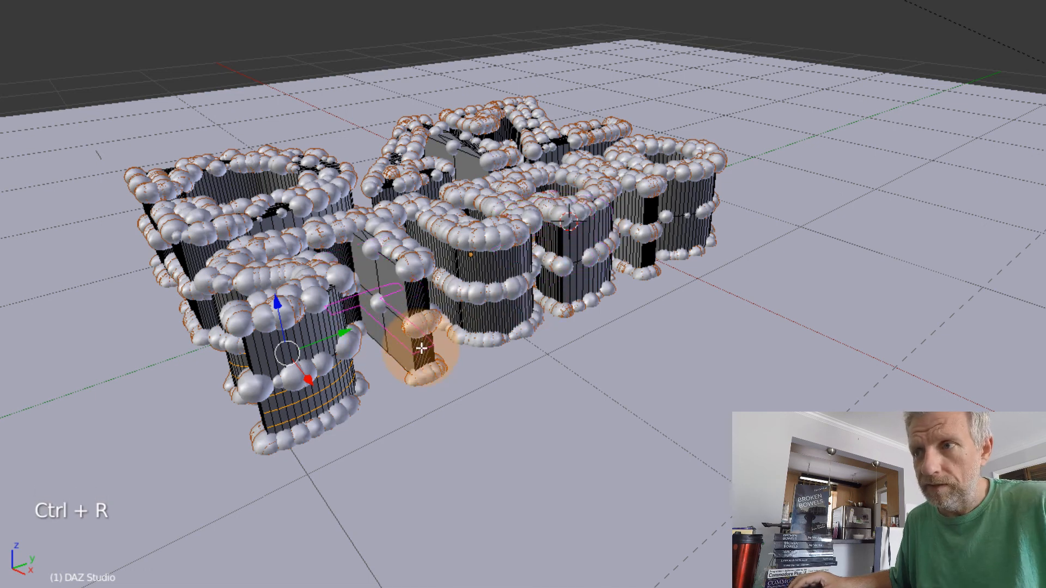
{"action": "scroll", "coordinate": [421, 349], "scroll_direction": "up", "scroll_amount": 3}
{"action": "left_click", "coordinate": [421, 349]}
{"action": "right_click", "coordinate": [422, 349]}
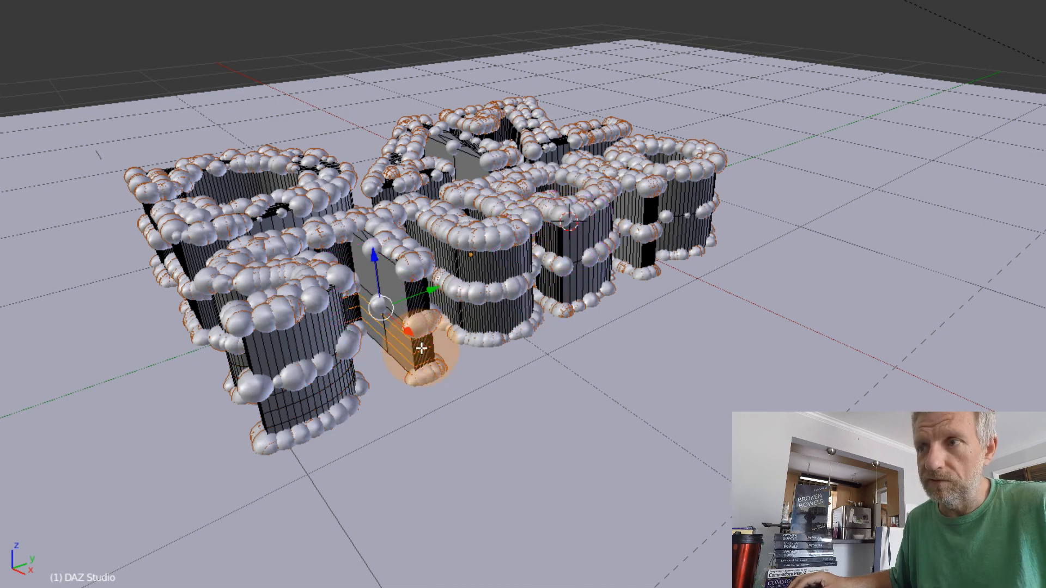
{"action": "key", "text": "ctrl+r"}
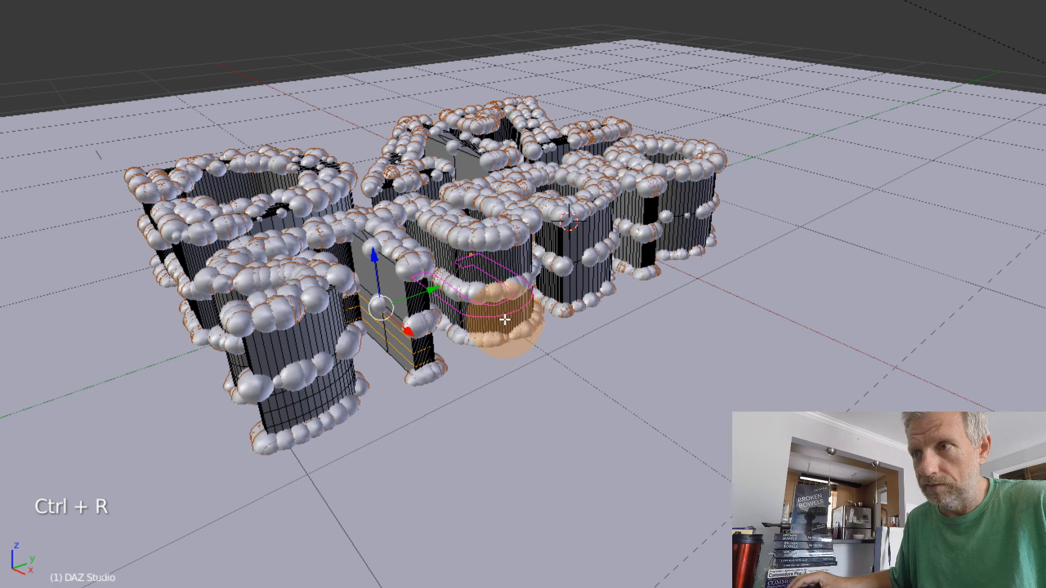
{"action": "scroll", "coordinate": [505, 320], "scroll_direction": "up", "scroll_amount": 2}
{"action": "left_click", "coordinate": [505, 320]}
{"action": "right_click", "coordinate": [505, 320]}
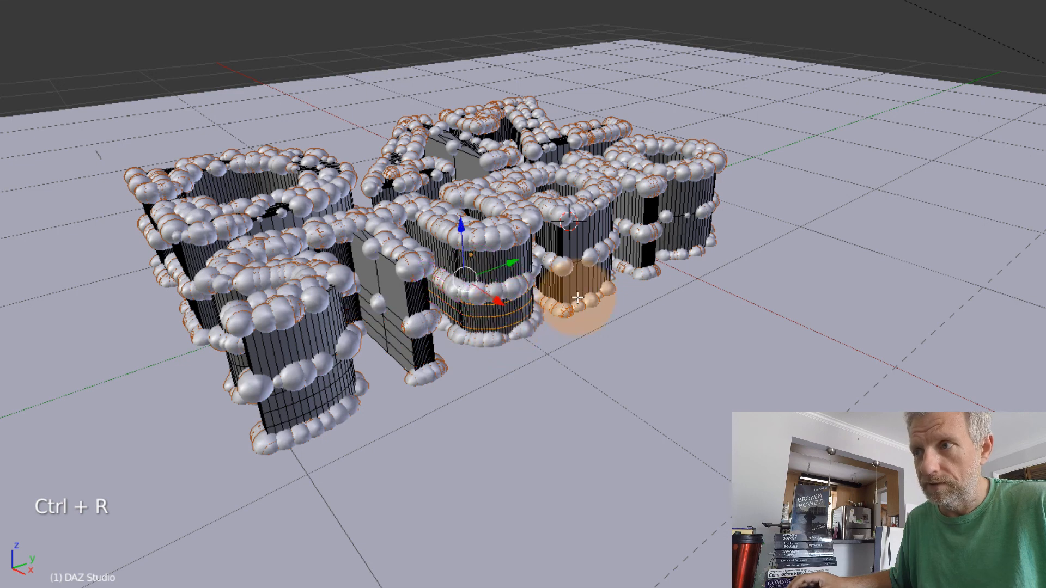
Add several evenly spaced horizontal loop cuts around the lower half of the letter D in Studio
{"action": "key", "text": "ctrl+r"}
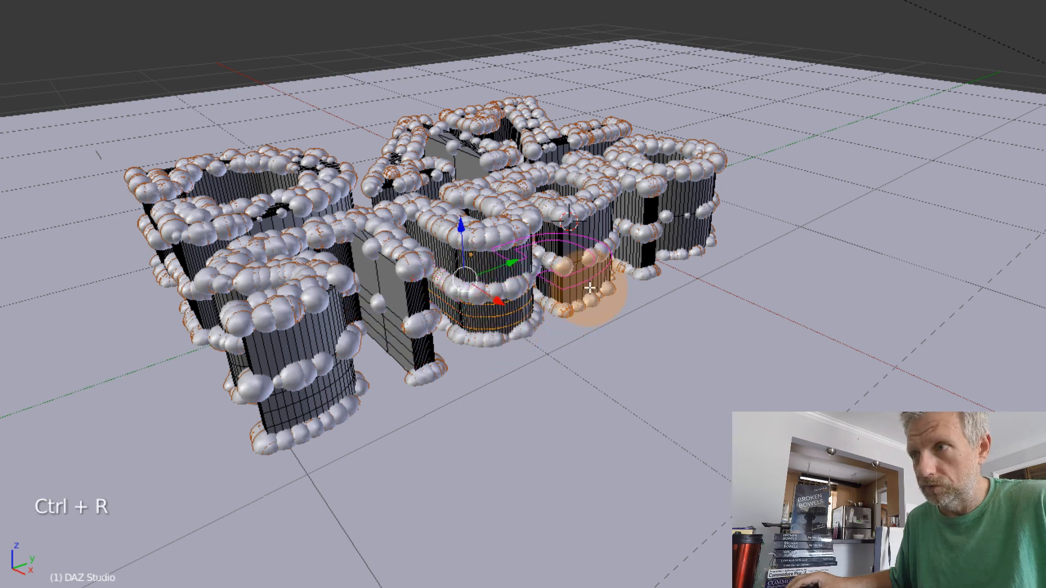
{"action": "scroll", "coordinate": [590, 289], "scroll_direction": "up", "scroll_amount": 2}
{"action": "left_click", "coordinate": [590, 289]}
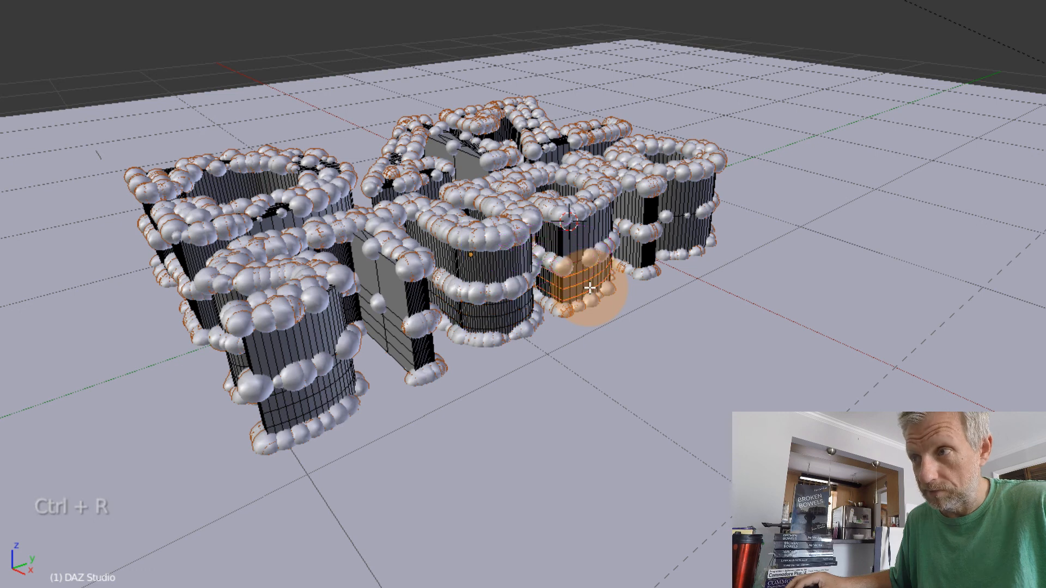
{"action": "right_click", "coordinate": [590, 289]}
{"action": "key", "text": "ctrl+r"}
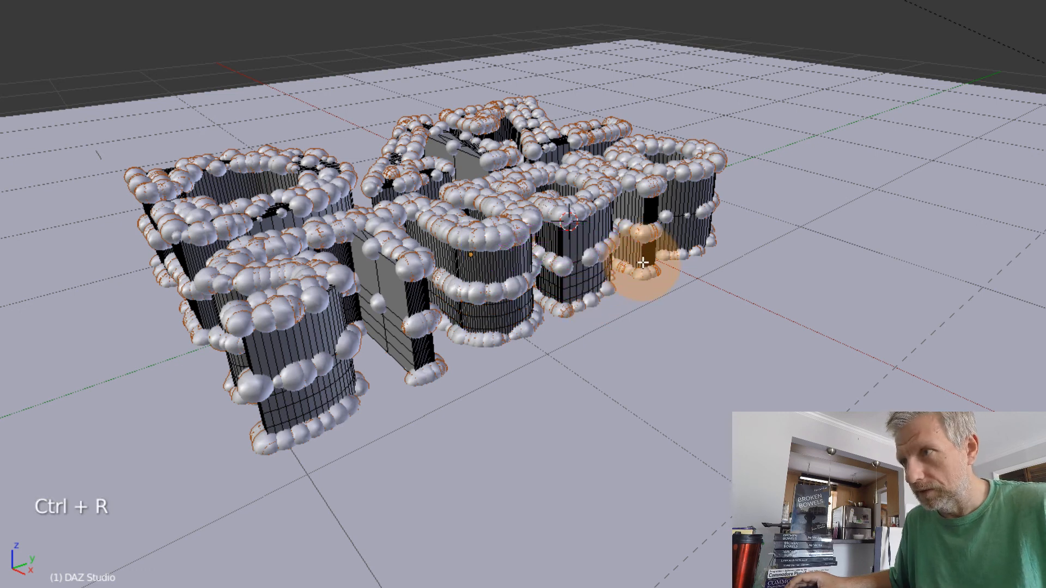
{"action": "left_click", "coordinate": [644, 279]}
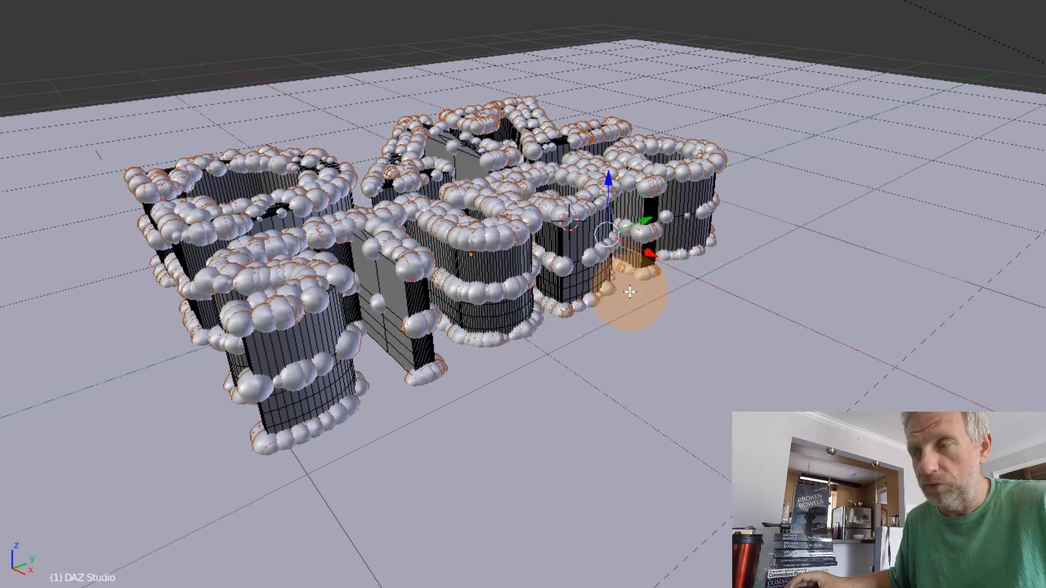
{"action": "key", "text": "ctrl+z"}
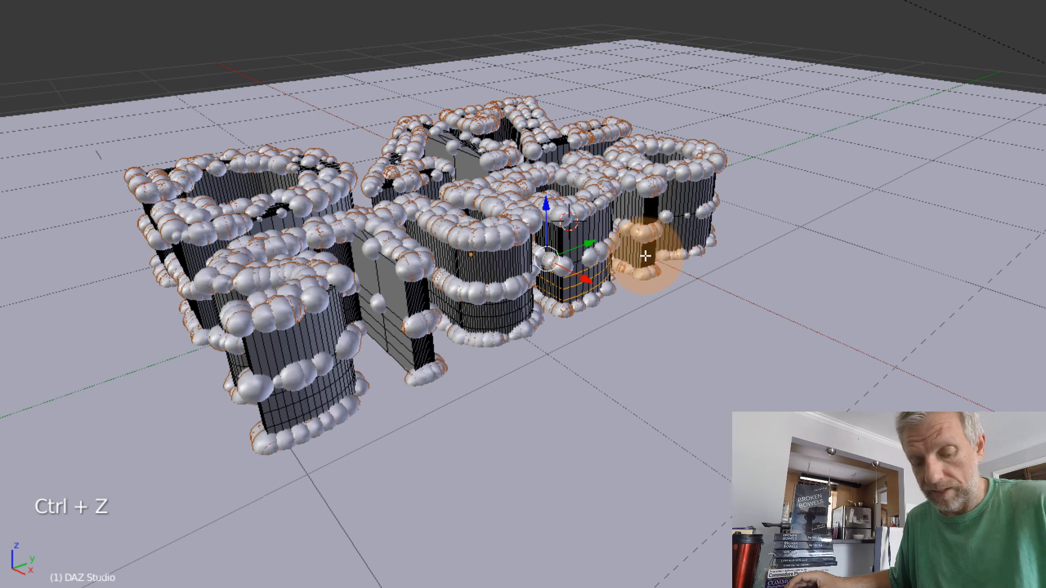
Add horizontal loop cuts around the lower halves of the letters I and O in Studio
{"action": "key", "text": "ctrl+r"}
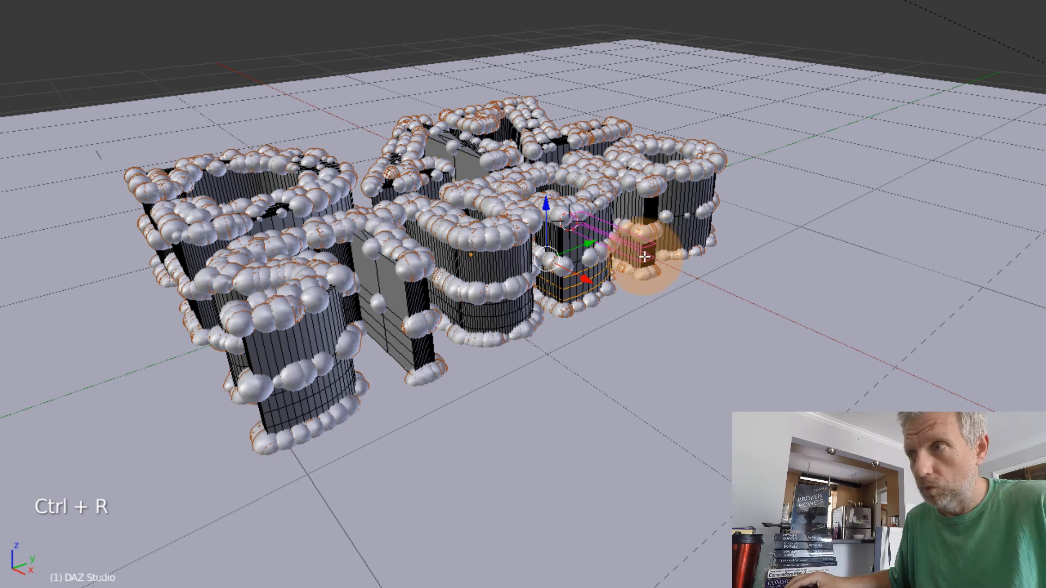
{"action": "left_click", "coordinate": [645, 256]}
{"action": "left_click", "coordinate": [645, 257]}
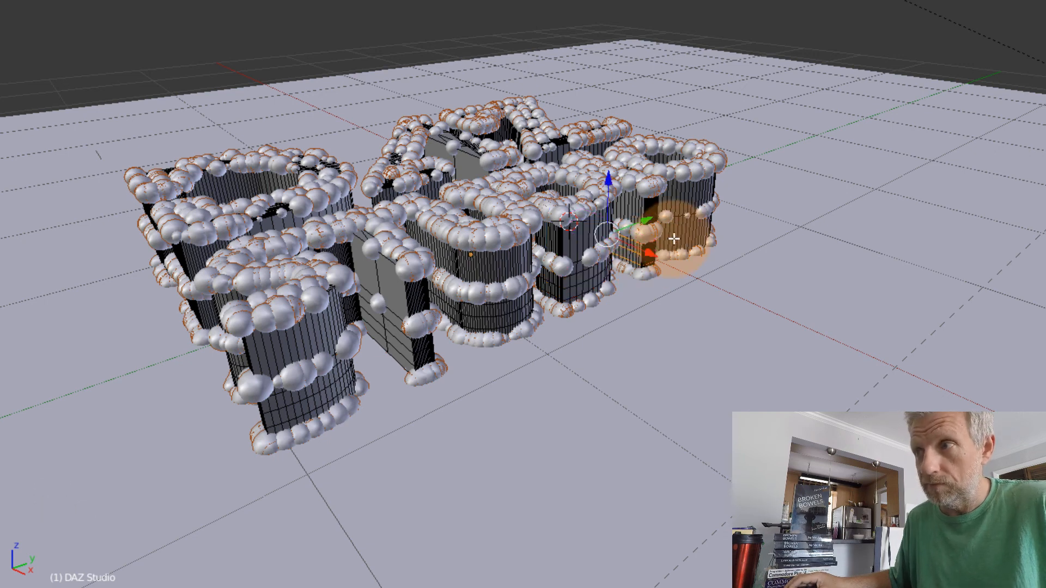
{"action": "key", "text": "ctrl+r"}
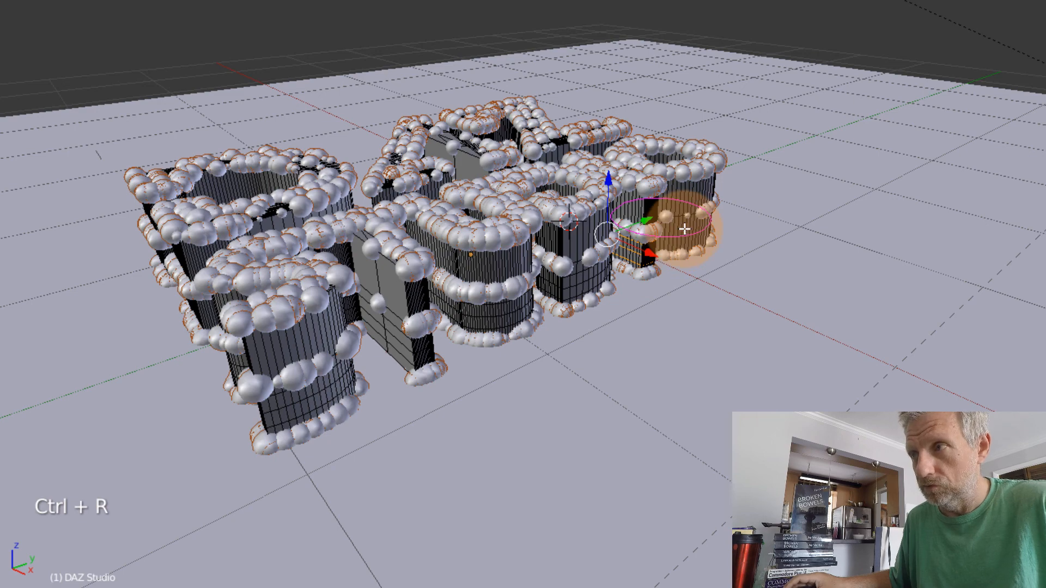
{"action": "left_click", "coordinate": [684, 229]}
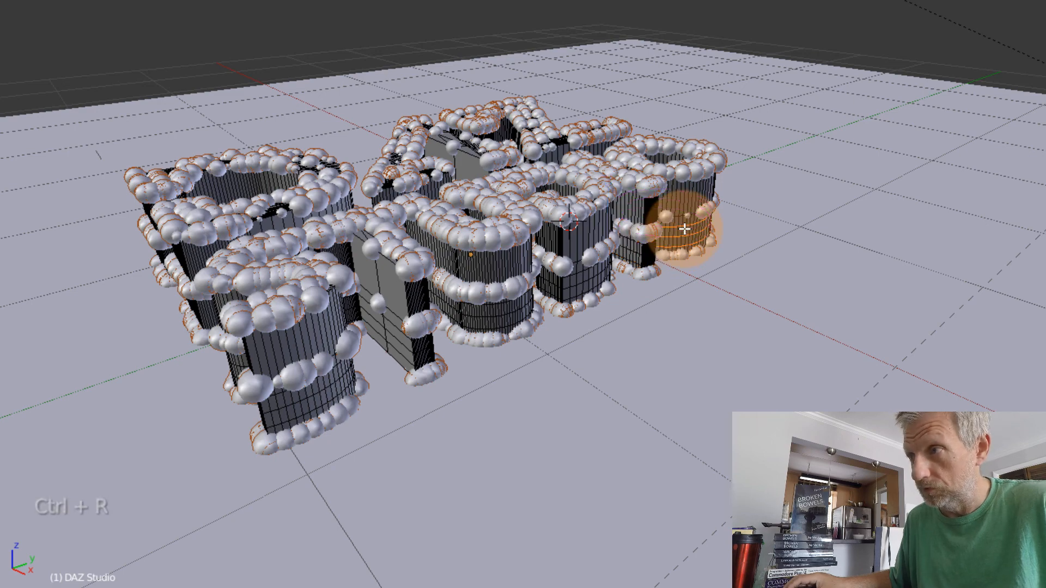
{"action": "left_click", "coordinate": [681, 228]}
{"action": "middle_click_drag", "start_coordinate": [681, 312], "coordinate": [664, 334]}
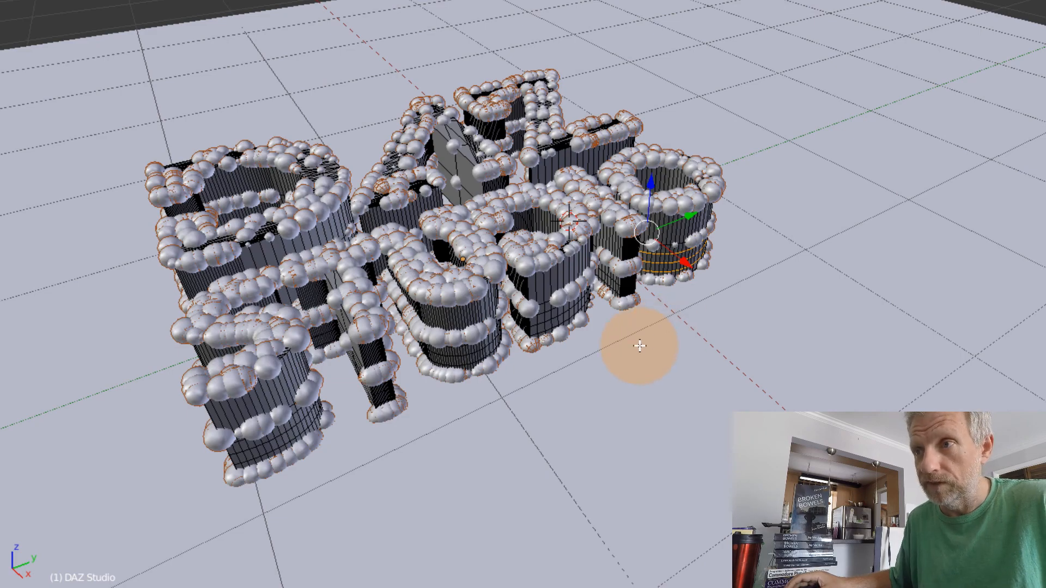
Add horizontal loop cuts around the bare upper sides of the letters D, A and Z in DAZ
{"action": "key", "text": "Tab"}
{"action": "middle_click_drag", "start_coordinate": [542, 378], "coordinate": [345, 339]}
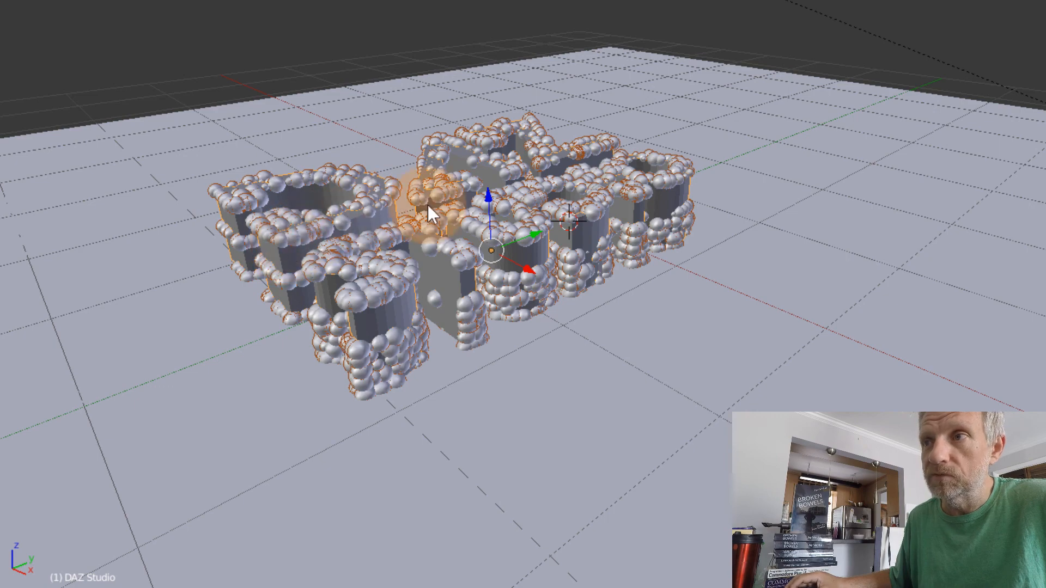
{"action": "mouse_move", "coordinate": [536, 192]}
{"action": "middle_mouse_down"}
{"action": "mouse_move", "coordinate": [519, 201]}
{"action": "mouse_move", "coordinate": [543, 198]}
{"action": "mouse_move", "coordinate": [546, 182]}
{"action": "middle_mouse_up"}
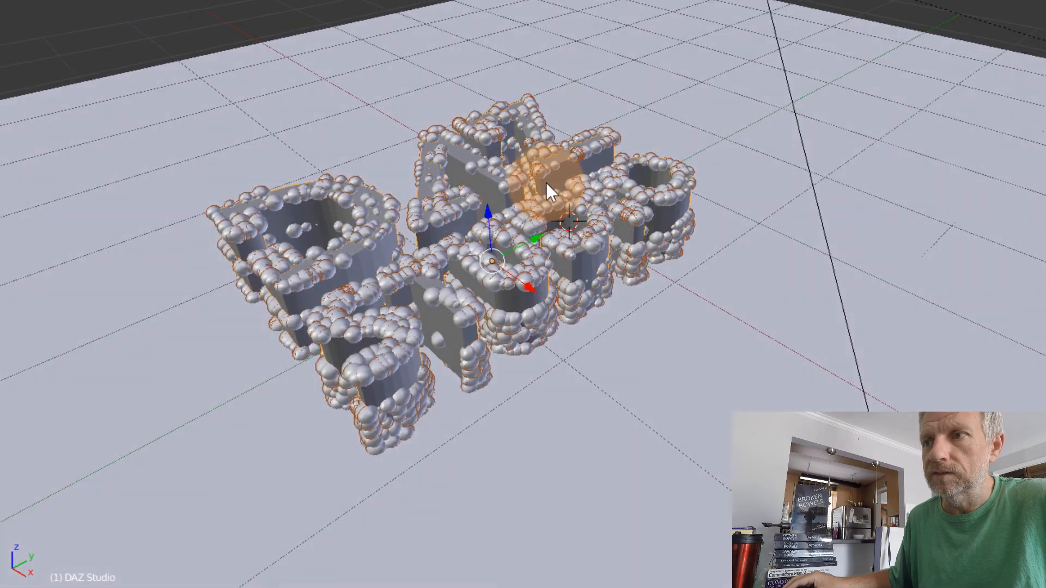
{"action": "key", "text": "Tab"}
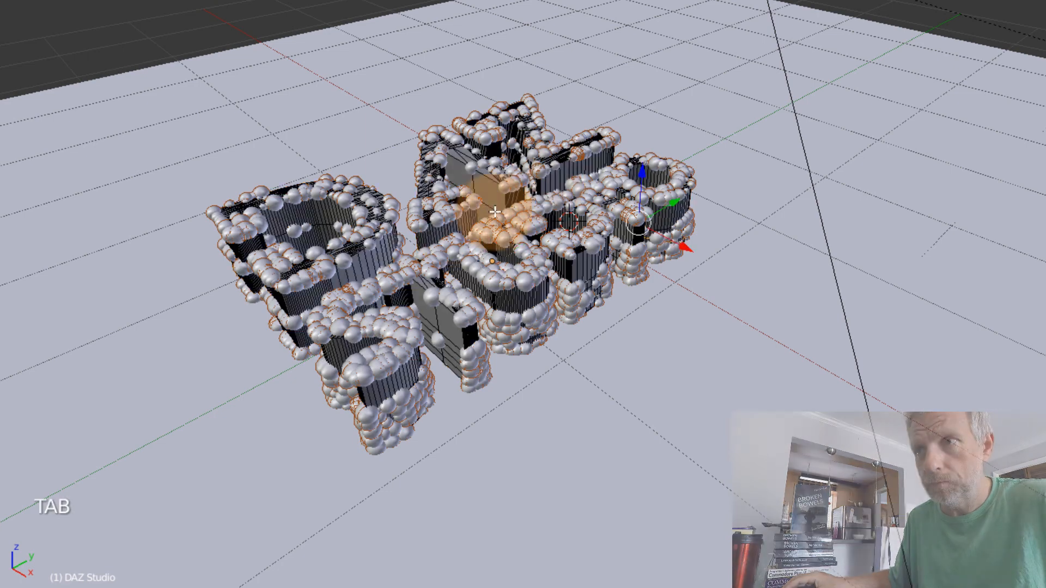
{"action": "key", "text": "ctrl+r"}
{"action": "left_click", "coordinate": [337, 272]}
{"action": "key", "text": "ctrl+r"}
{"action": "left_click", "coordinate": [456, 226]}
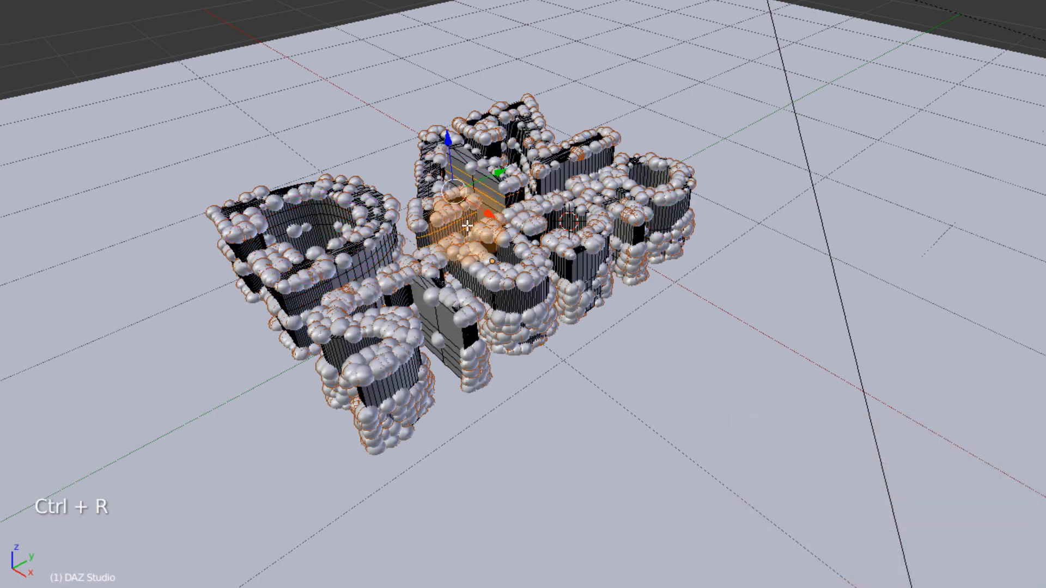
{"action": "key", "text": "ctrl+r"}
{"action": "left_click", "coordinate": [574, 177]}
Add horizontal loop cuts around the upper halves of the letters in Studio and return to Object Mode
{"action": "key", "text": "ctrl+r"}
{"action": "left_click", "coordinate": [372, 393]}
{"action": "key", "text": "ctrl+r"}
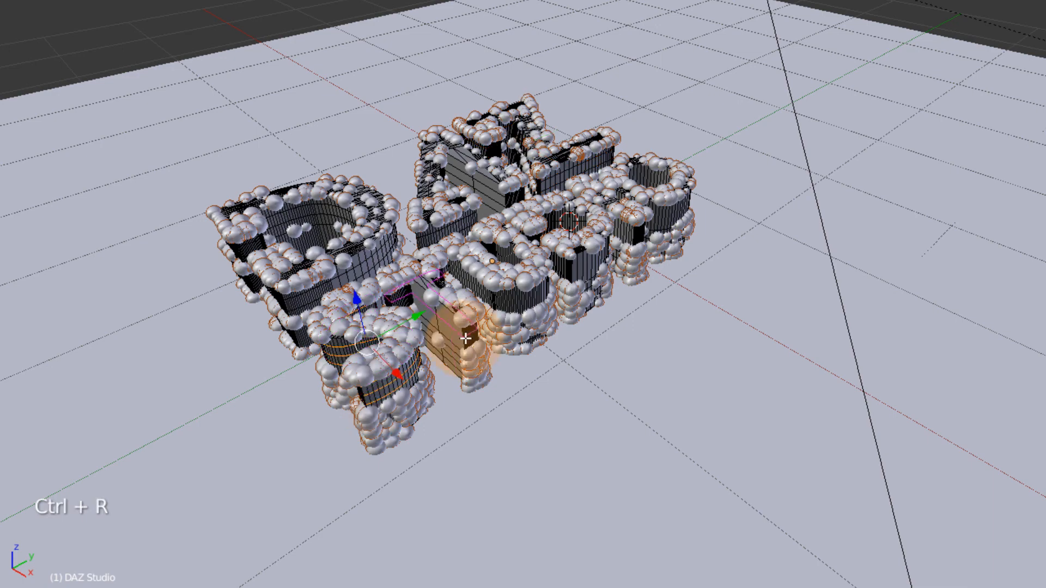
{"action": "left_click", "coordinate": [456, 349]}
{"action": "key", "text": "ctrl+r"}
{"action": "left_click", "coordinate": [502, 308]}
{"action": "key", "text": "ctrl+r"}
{"action": "left_click", "coordinate": [585, 268]}
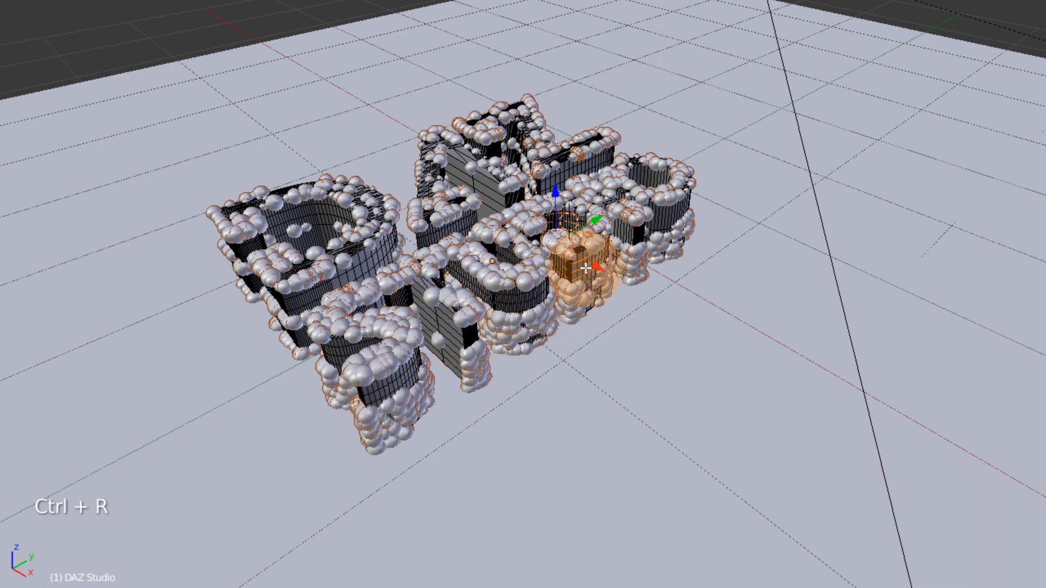
{"action": "key", "text": "ctrl+r"}
{"action": "left_click", "coordinate": [674, 272]}
{"action": "key", "text": "Tab"}
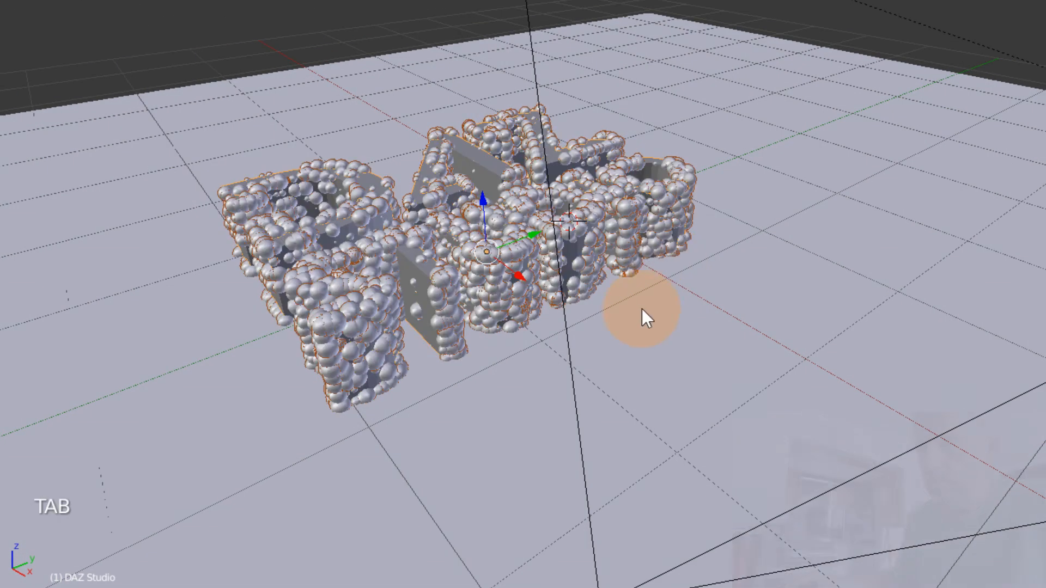
Increase the DAZ Studio particle system's emission number to 9528
{"action": "middle_click_drag", "start_coordinate": [642, 309], "coordinate": [577, 380]}
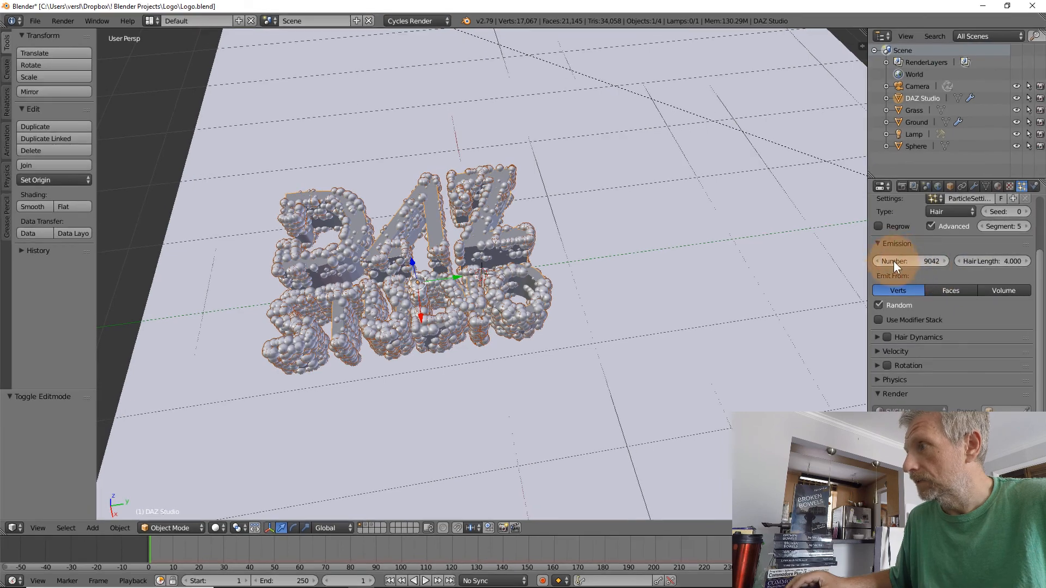
{"action": "left_click_drag", "start_coordinate": [910, 262], "coordinate": [1003, 262]}
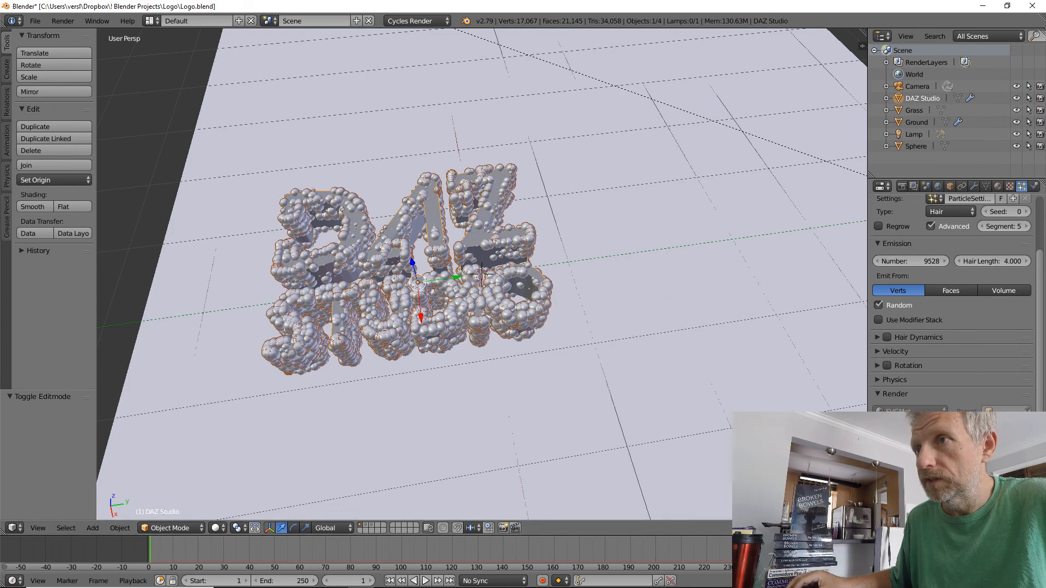
Look through the camera and preview the sphere-covered logo with Rendered viewport shading
{"action": "middle_click_drag", "start_coordinate": [686, 393], "coordinate": [625, 296]}
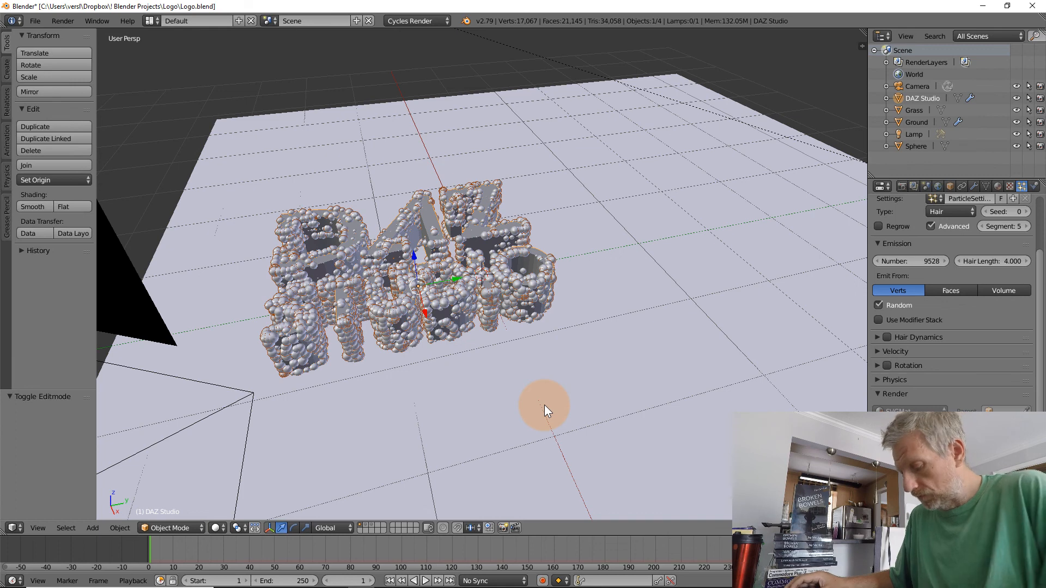
{"action": "key", "text": "KP_0"}
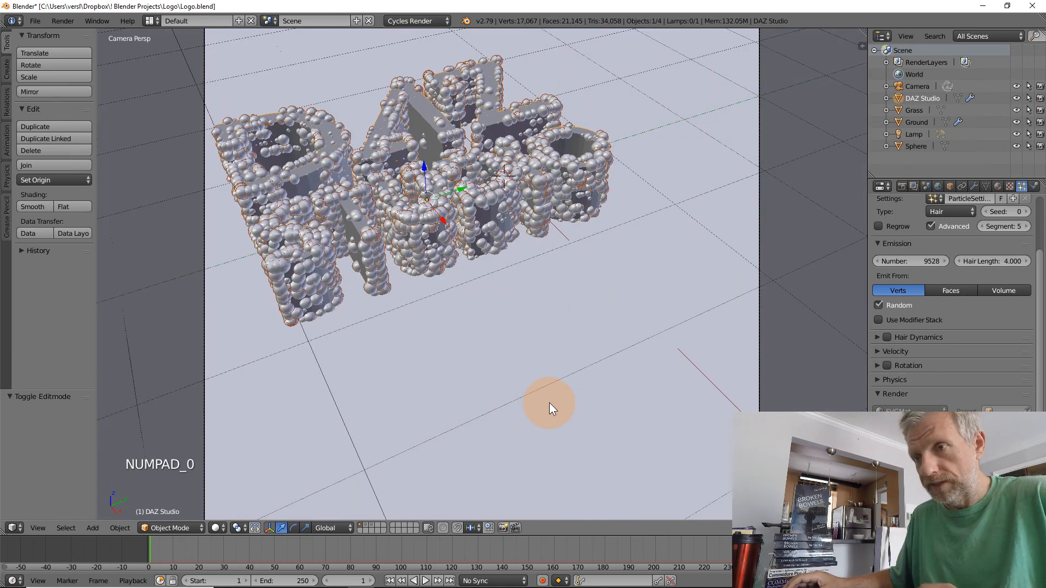
{"action": "scroll", "coordinate": [354, 443], "scroll_direction": "down", "scroll_amount": 1}
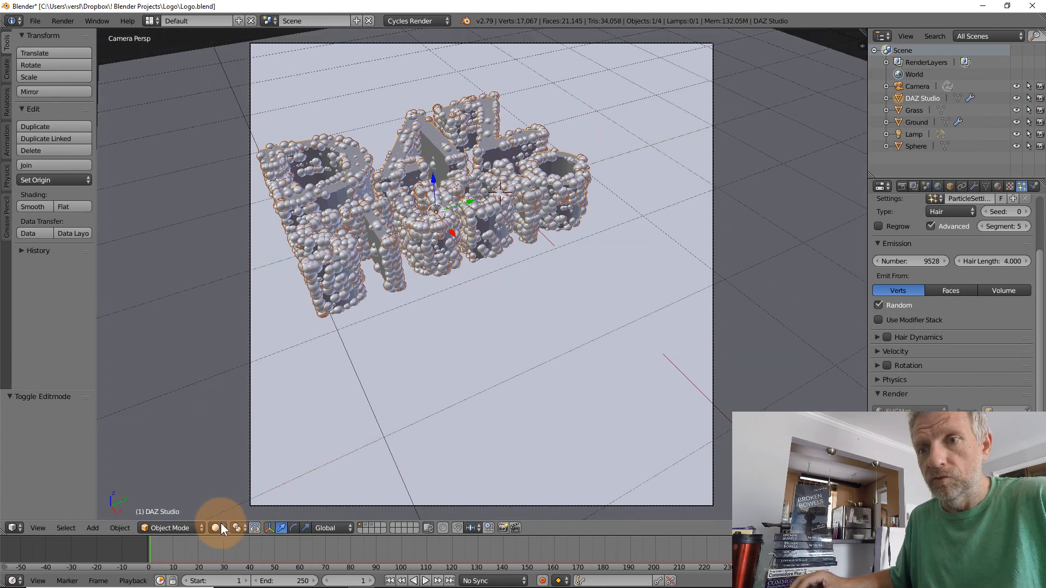
{"action": "left_click", "coordinate": [220, 526]}
{"action": "left_click", "coordinate": [244, 447]}
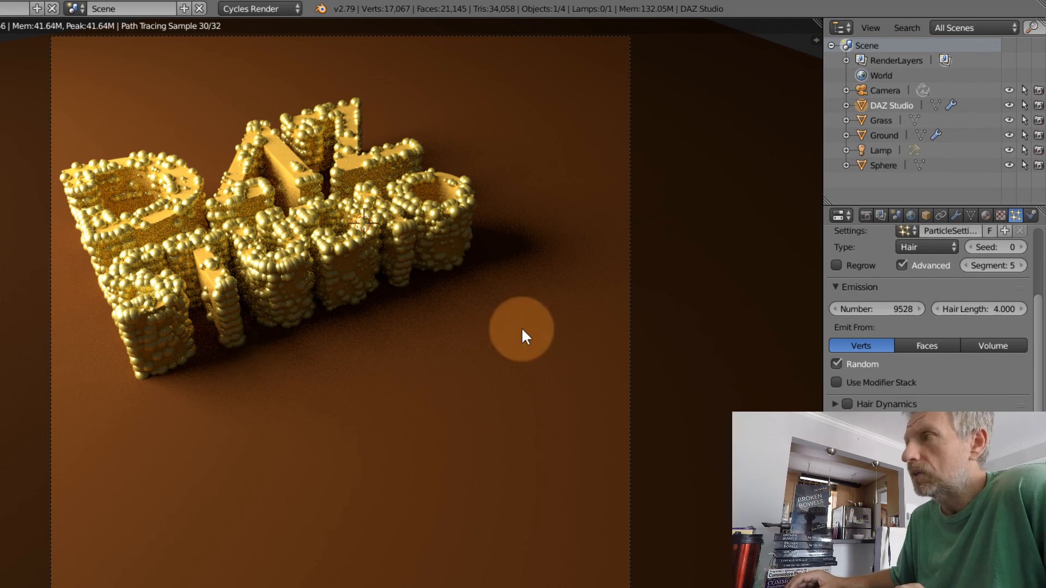
Select the Ground object and turn on its grass particle system's display in the viewport
{"action": "right_click", "coordinate": [576, 338]}
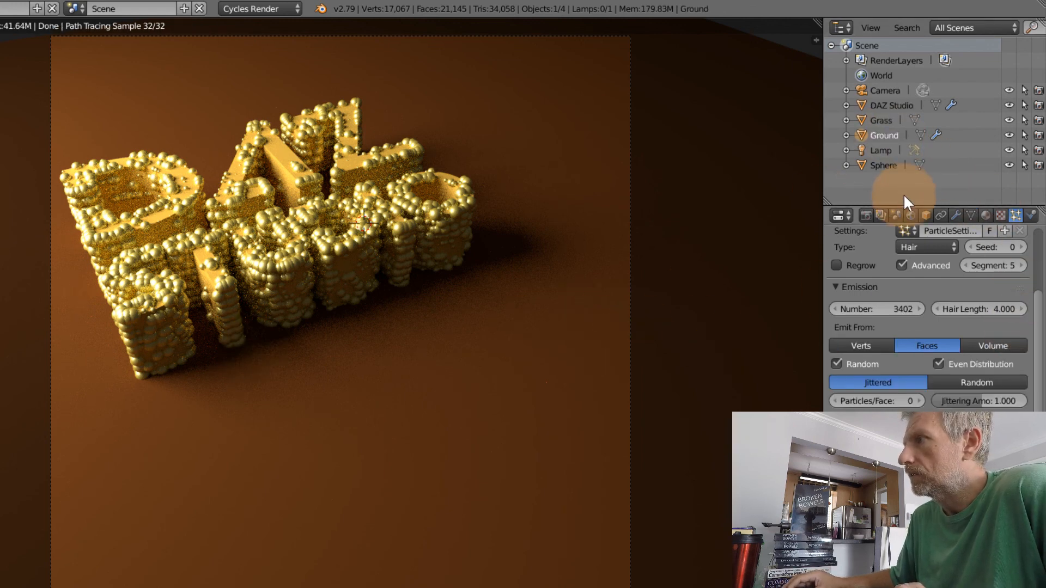
{"action": "scroll", "coordinate": [986, 256], "scroll_direction": "up", "scroll_amount": 5}
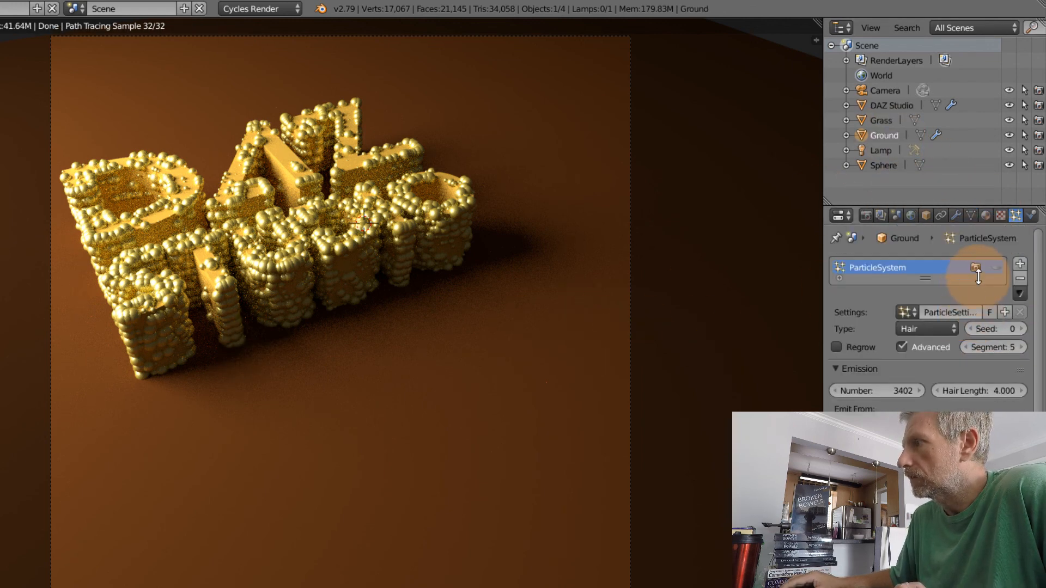
{"action": "left_click", "coordinate": [995, 267]}
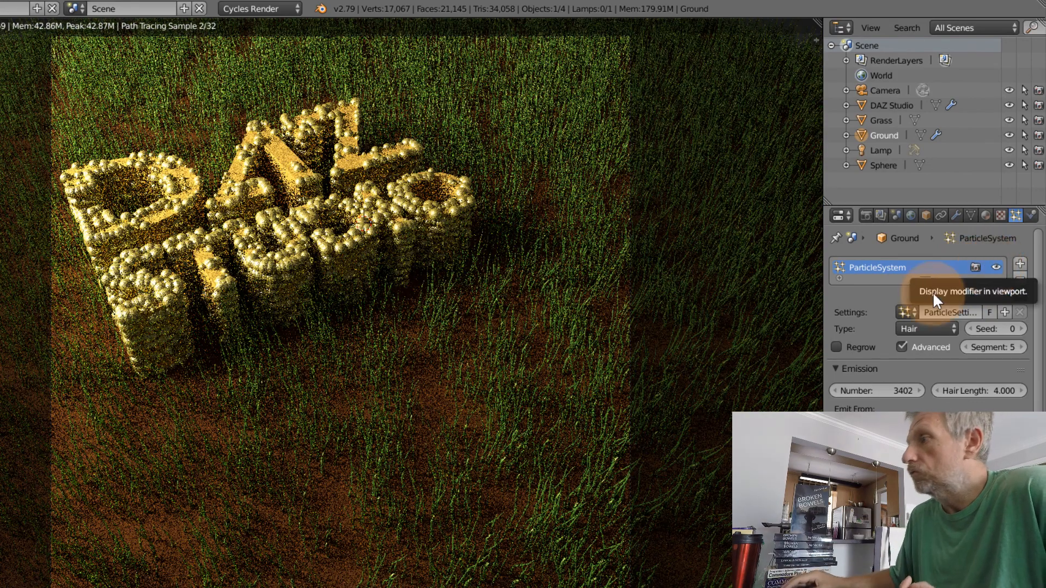
Raise the Ground particle system's emission number to 5000 and on to 10000 for denser grass
{"action": "left_click", "coordinate": [909, 390]}
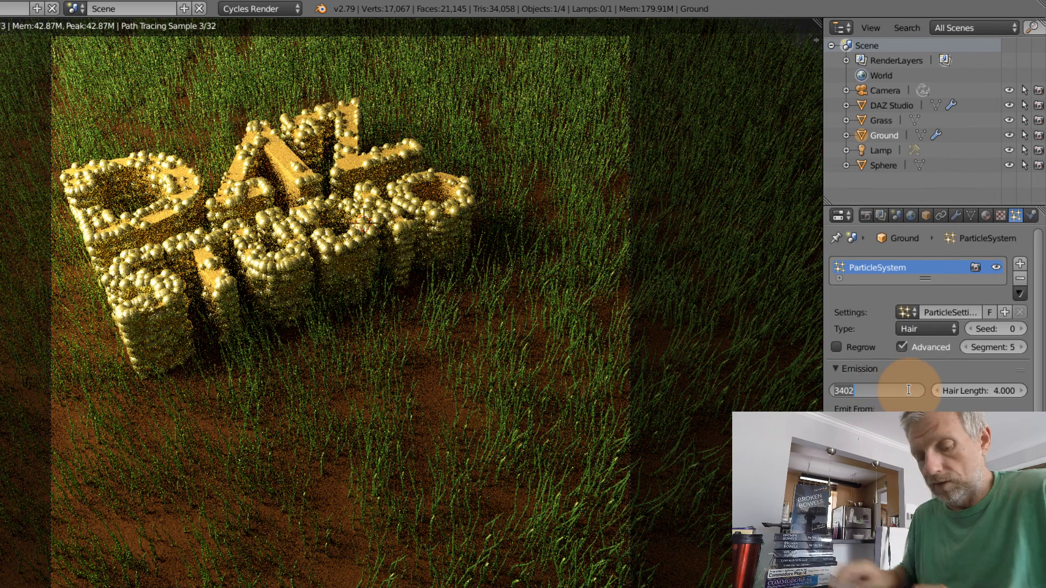
{"action": "type", "text": "5000"}
{"action": "key", "text": "Return"}
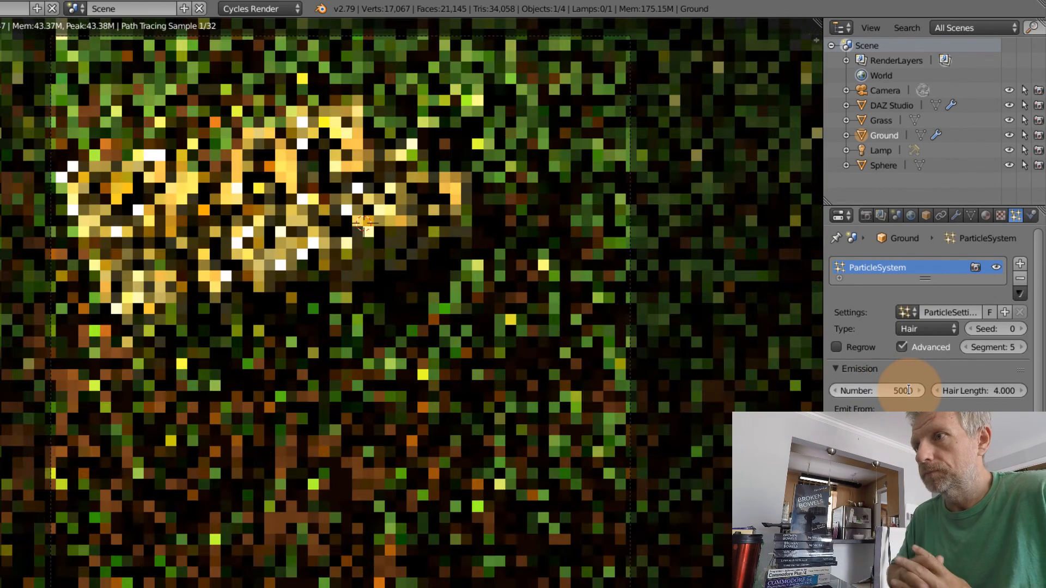
{"action": "left_click", "coordinate": [909, 390]}
{"action": "type", "text": "10000"}
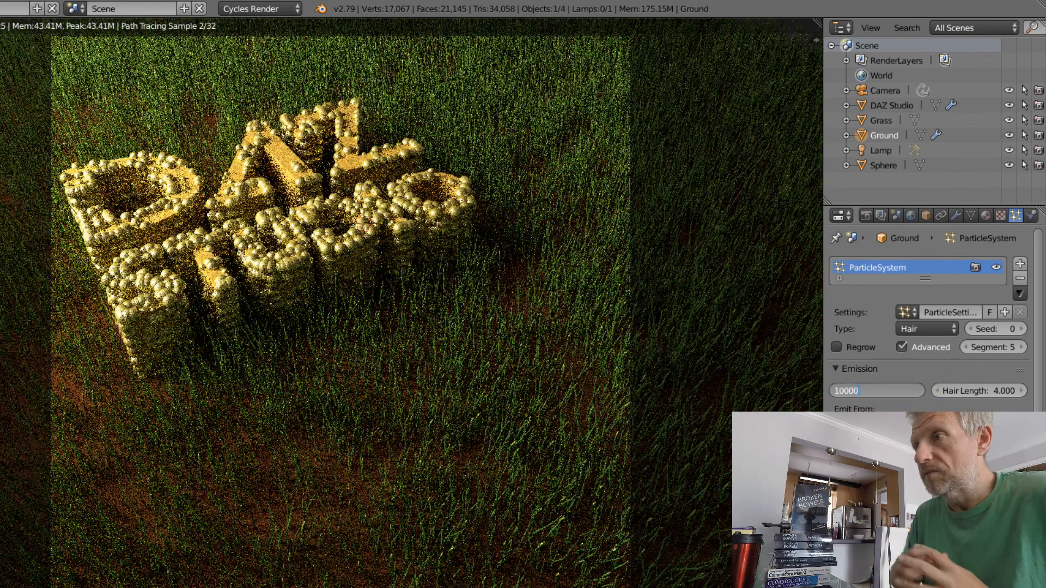
{"action": "key", "text": "Return"}
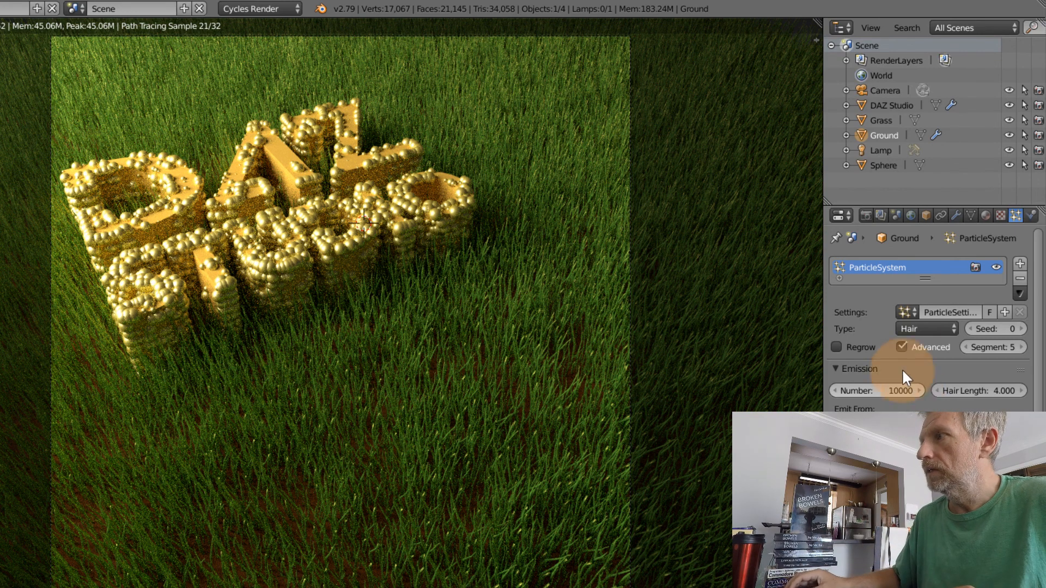
Select the Lamp and switch to the Nodes screen layout with the 3D viewport in camera view
{"action": "left_click", "coordinate": [881, 149]}
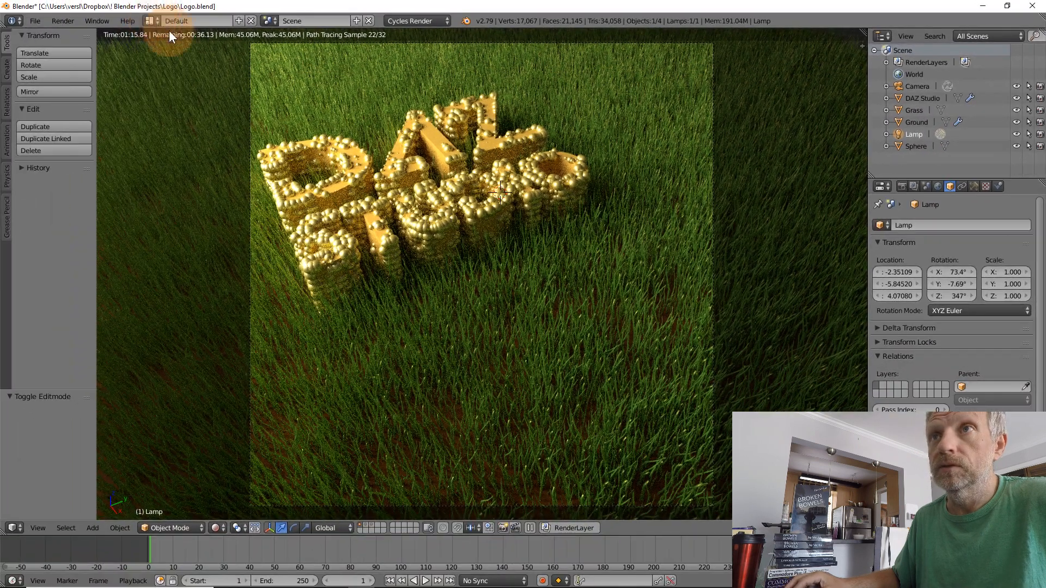
{"action": "left_click", "coordinate": [151, 20]}
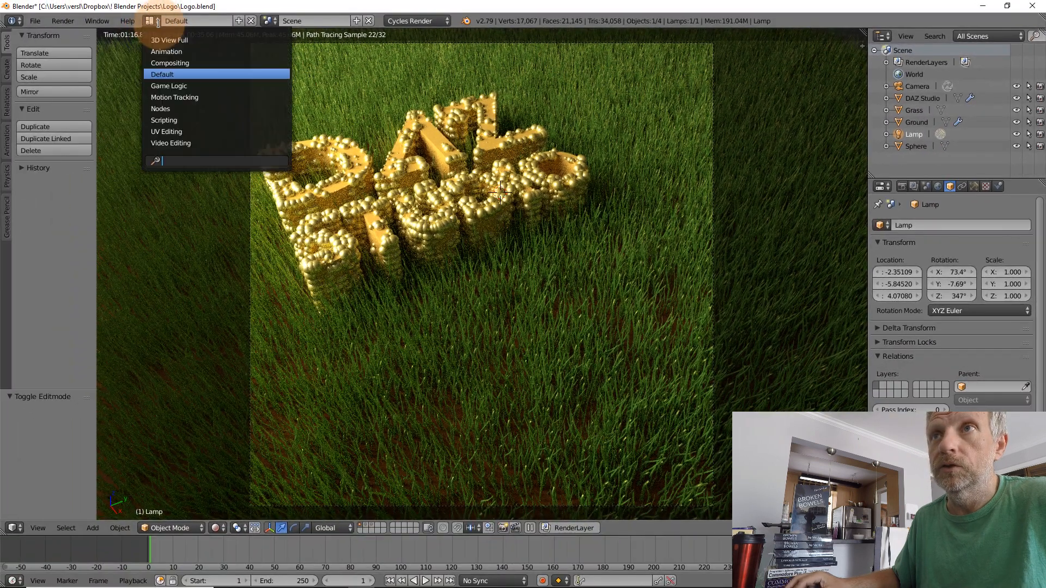
{"action": "left_click", "coordinate": [191, 109]}
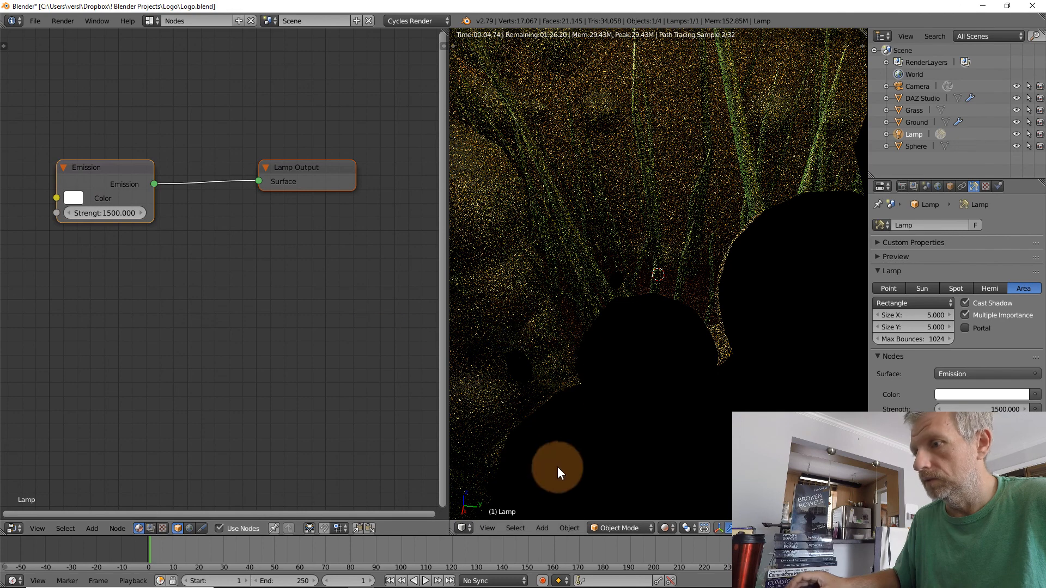
{"action": "key", "text": "KP_0"}
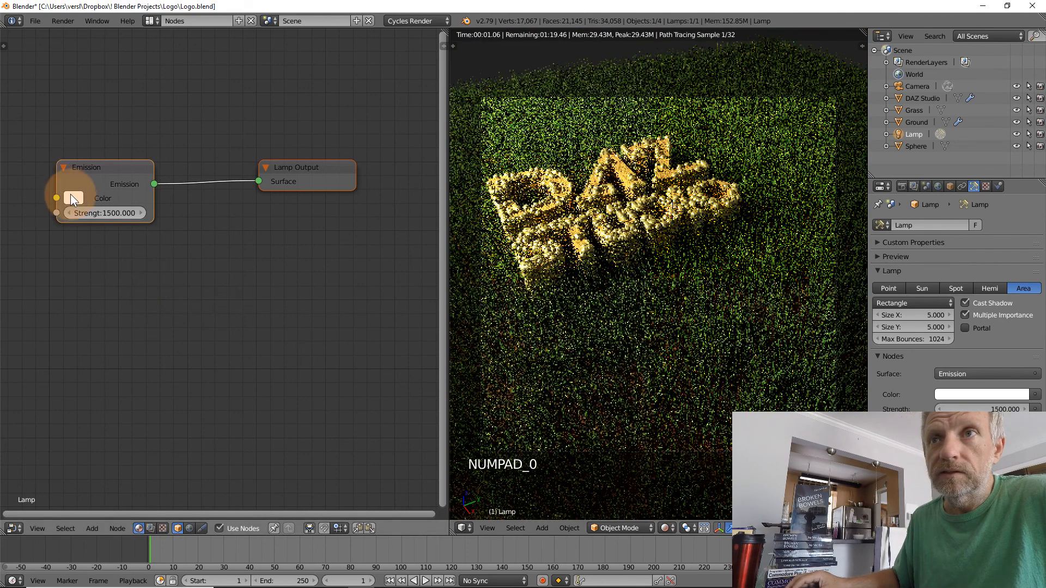
Tint the lamp's Emission color light yellow, with RGB 1.000, 0.905, 0.285
{"action": "left_click", "coordinate": [71, 198]}
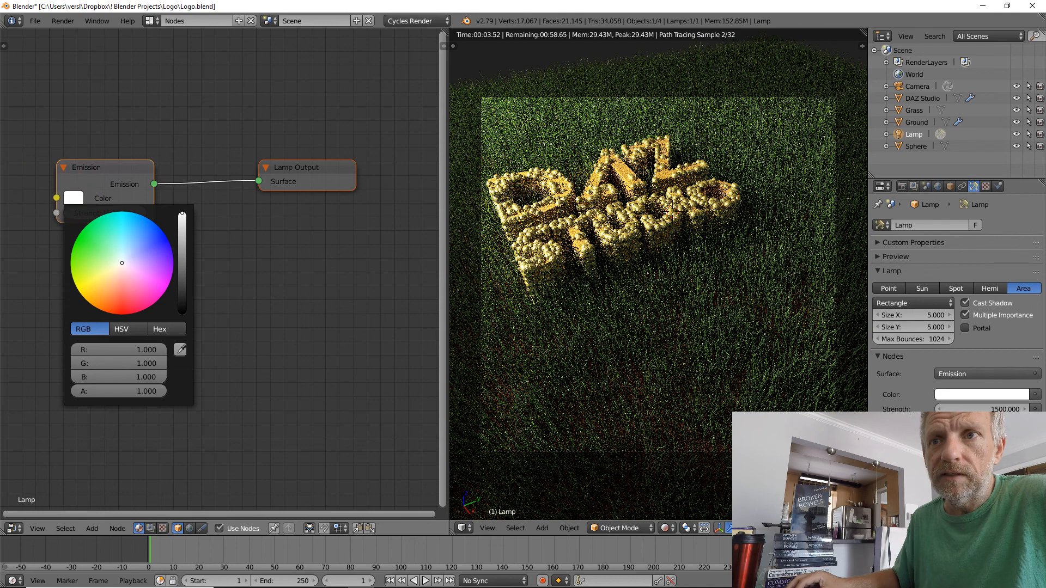
{"action": "left_click", "coordinate": [110, 273]}
{"action": "left_click_drag", "start_coordinate": [110, 274], "coordinate": [103, 276]}
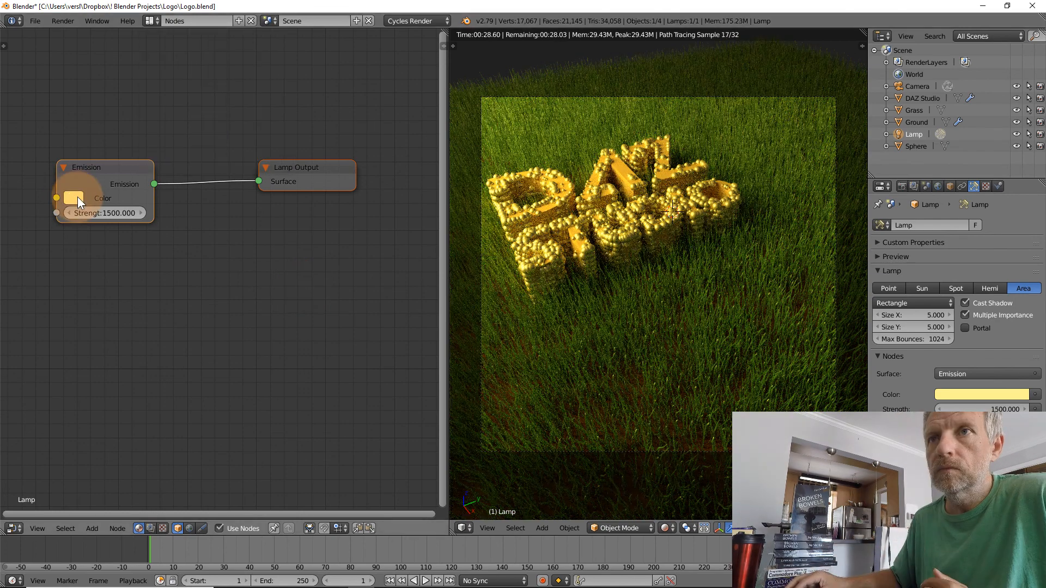
Change the lamp's Emission color to a warm light orange, with RGB 1.000, 0.643, 0.292
{"action": "left_click", "coordinate": [77, 197]}
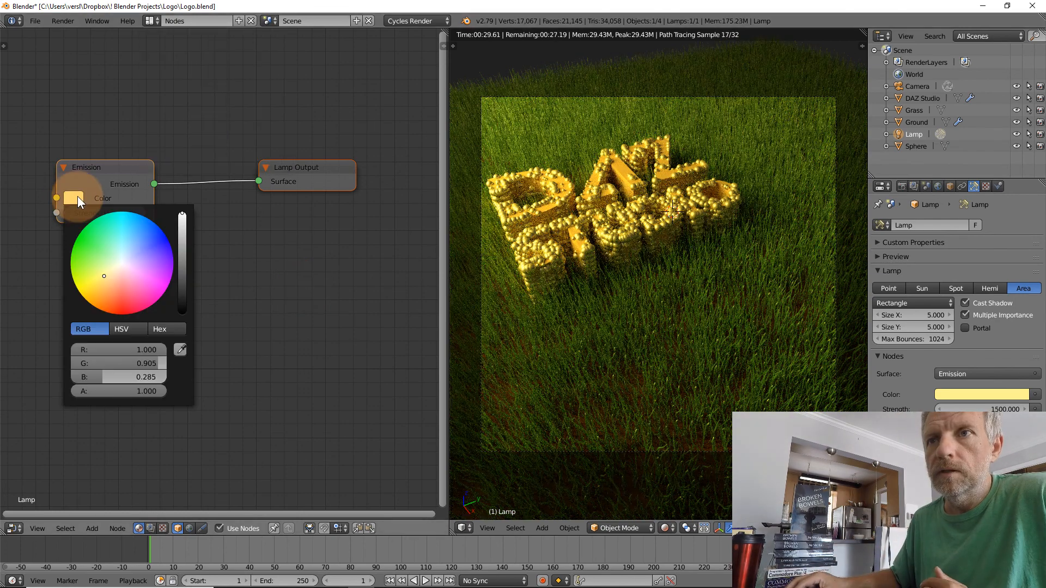
{"action": "left_click", "coordinate": [109, 280]}
{"action": "left_click_drag", "start_coordinate": [109, 280], "coordinate": [110, 281]}
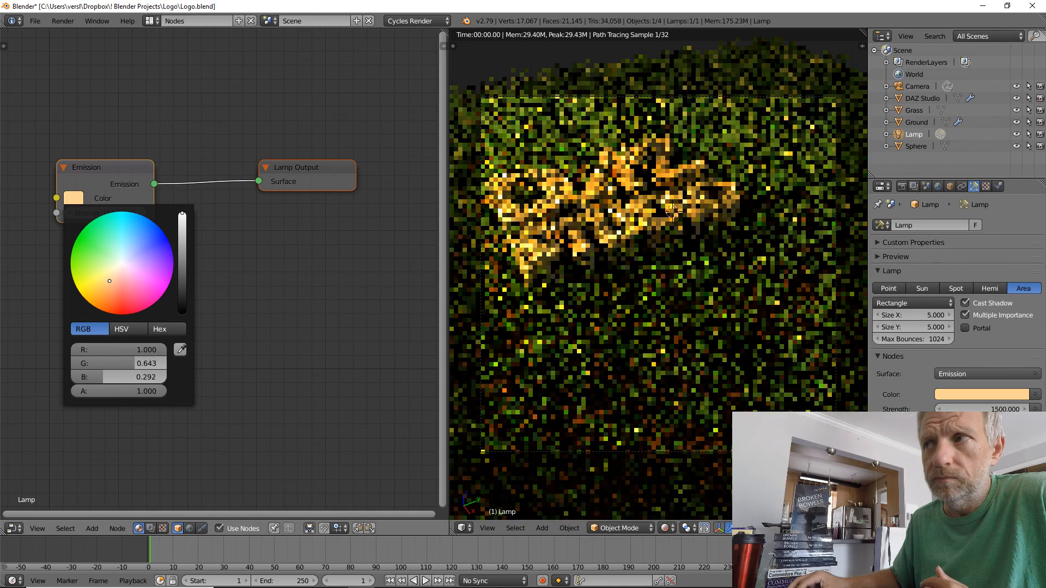